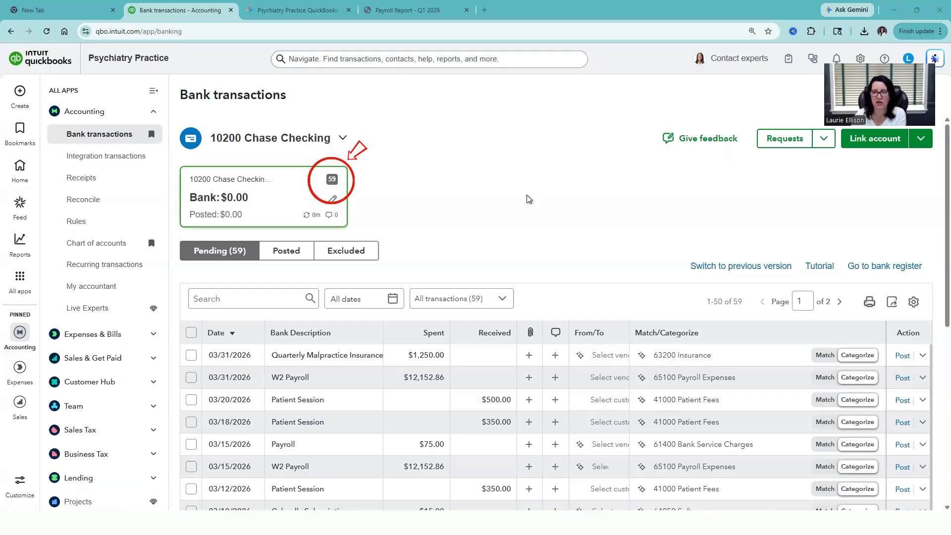
Switch the bank transactions page to the previous version of banking and look over the transactions for review
scroll(570, 275, "down", 3)
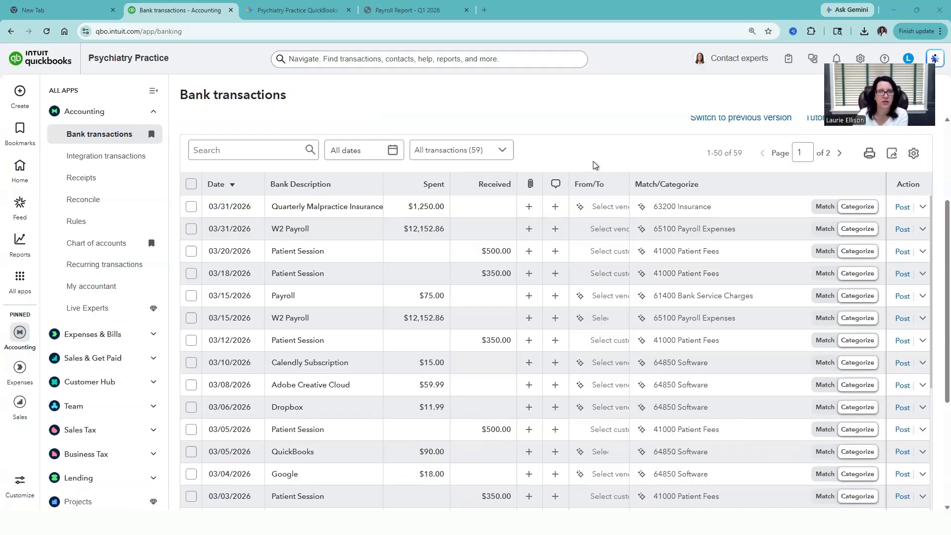
scroll(594, 165, "up", 2)
scroll(594, 165, "up", 1)
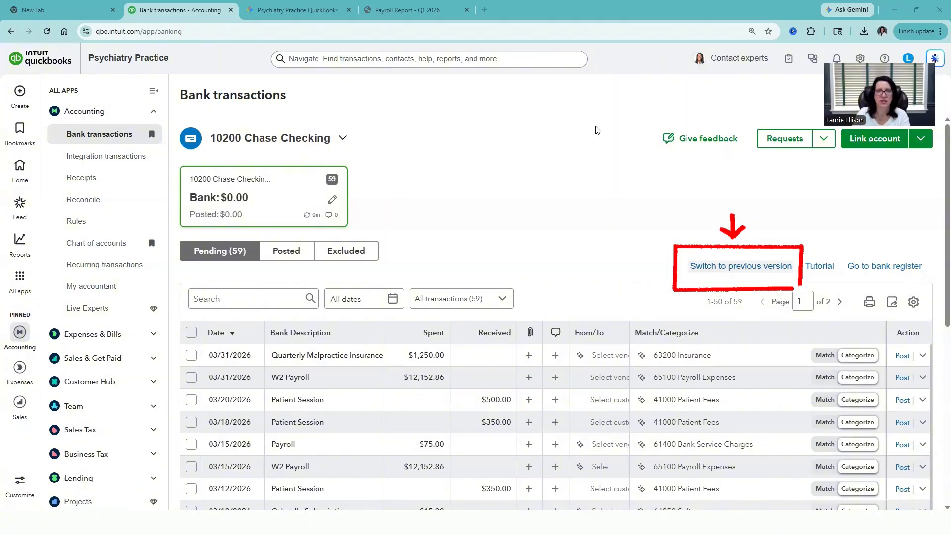
left_click(742, 268)
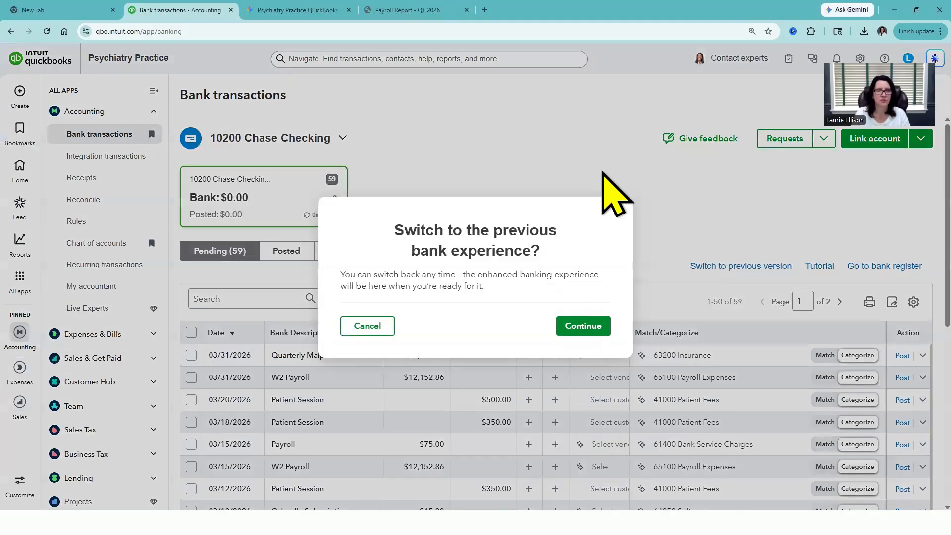
left_click(587, 323)
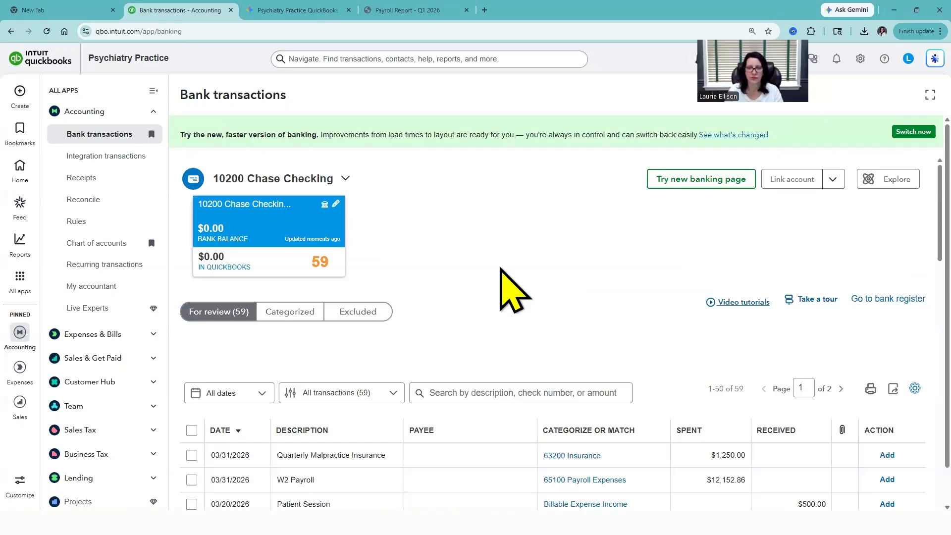
scroll(535, 292, "down", 5)
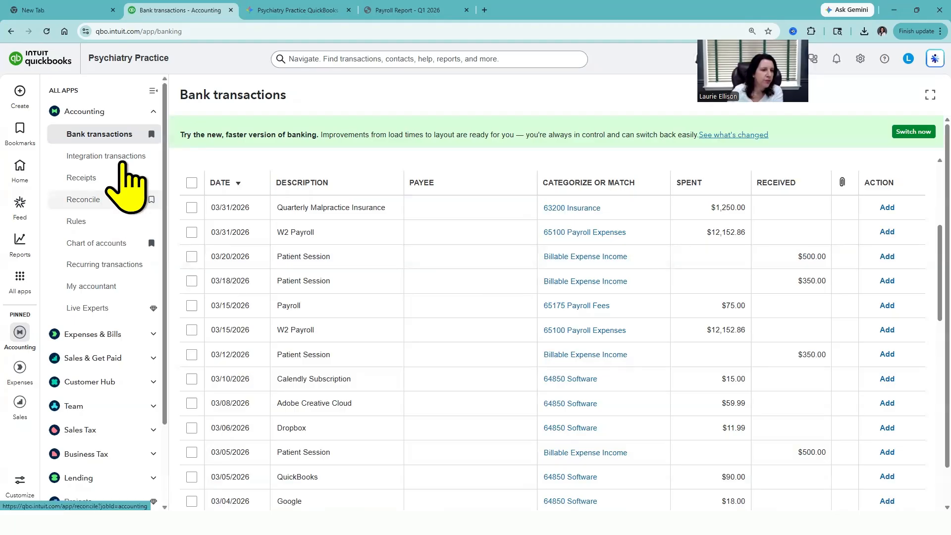
View the 10200 Chase Checking register from the chart of accounts and return to the bank transactions
left_click(101, 242)
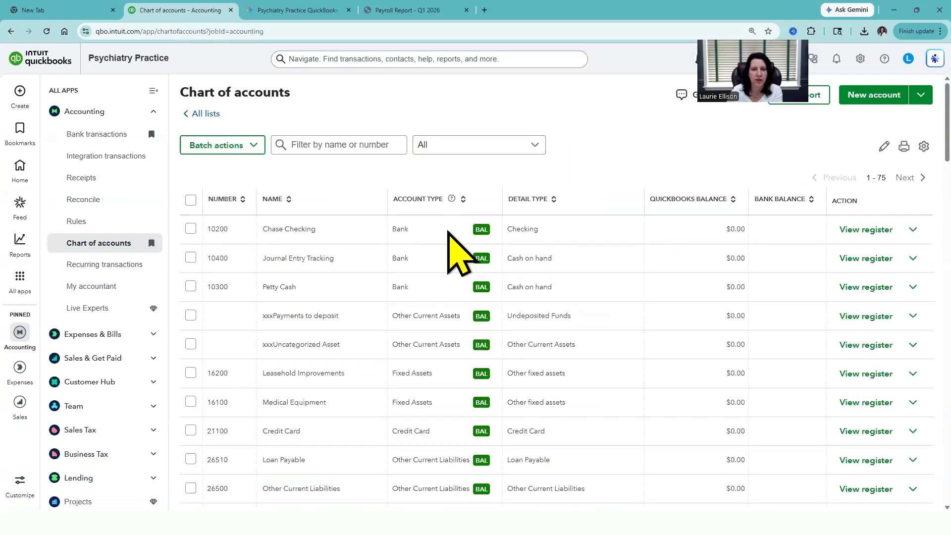
left_click(865, 230)
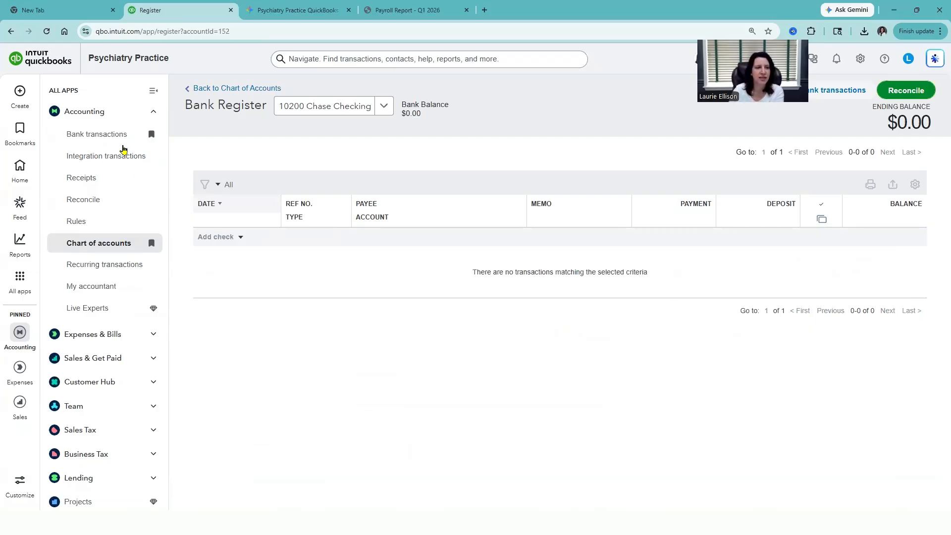
left_click(100, 133)
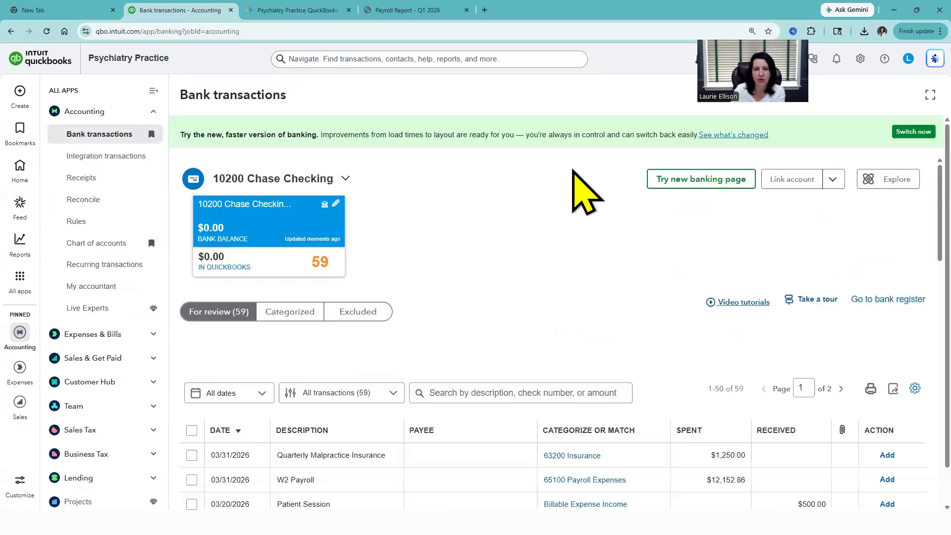
Sort the transactions for review by amount received and find the Patient Session deposits
scroll(663, 403, "down", 4)
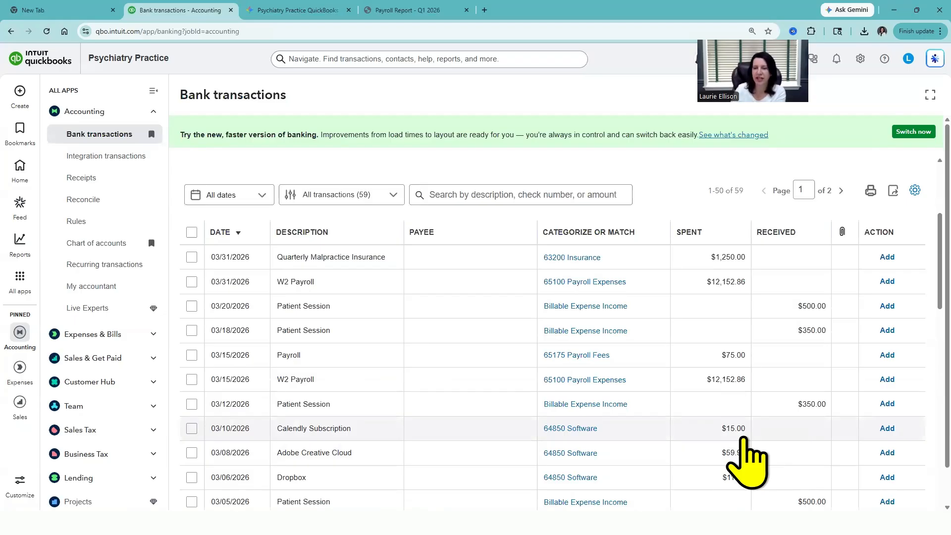
left_click(788, 233)
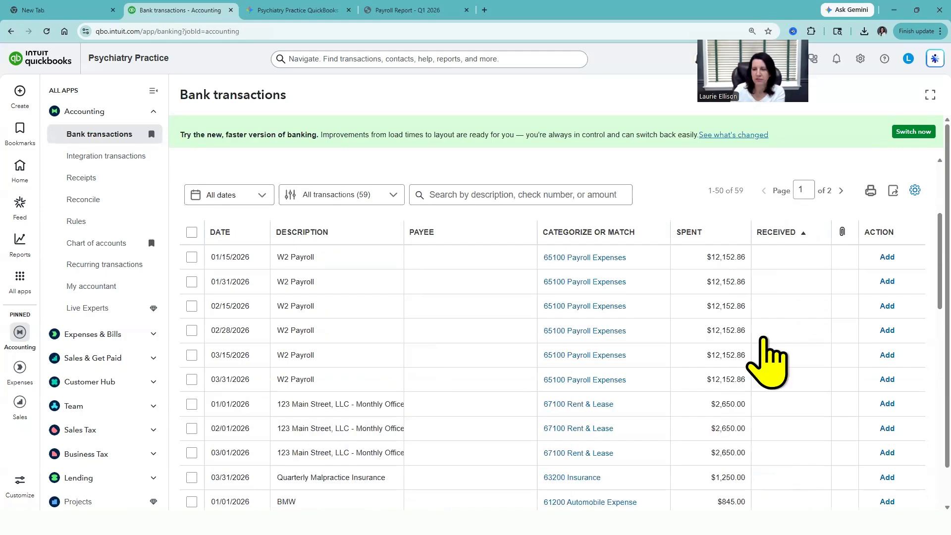
scroll(762, 342, "down", 3)
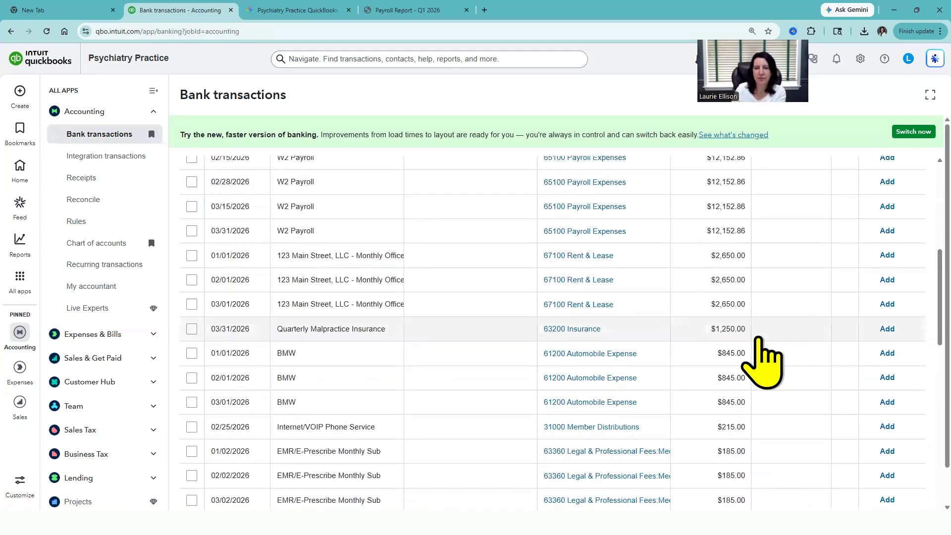
scroll(773, 351, "down", 2)
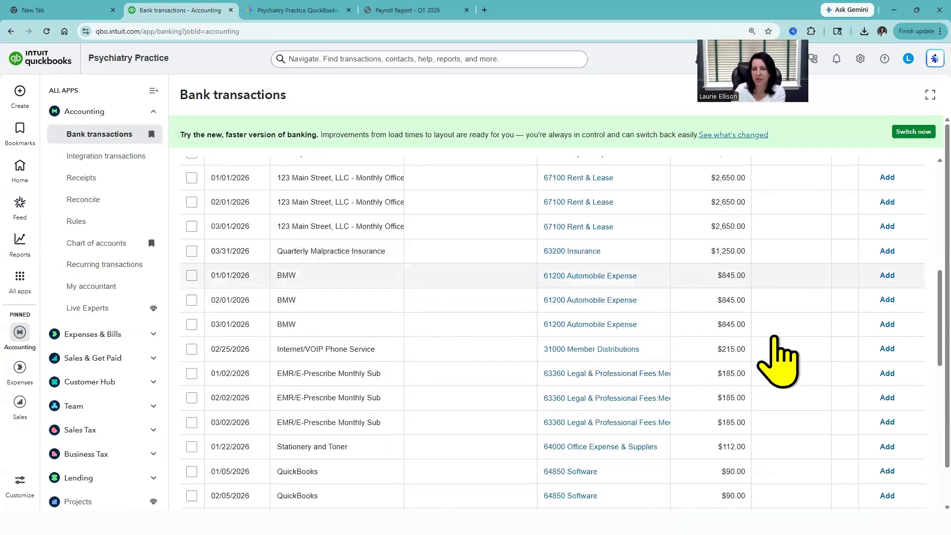
scroll(783, 346, "down", 4)
scroll(798, 317, "down", 5)
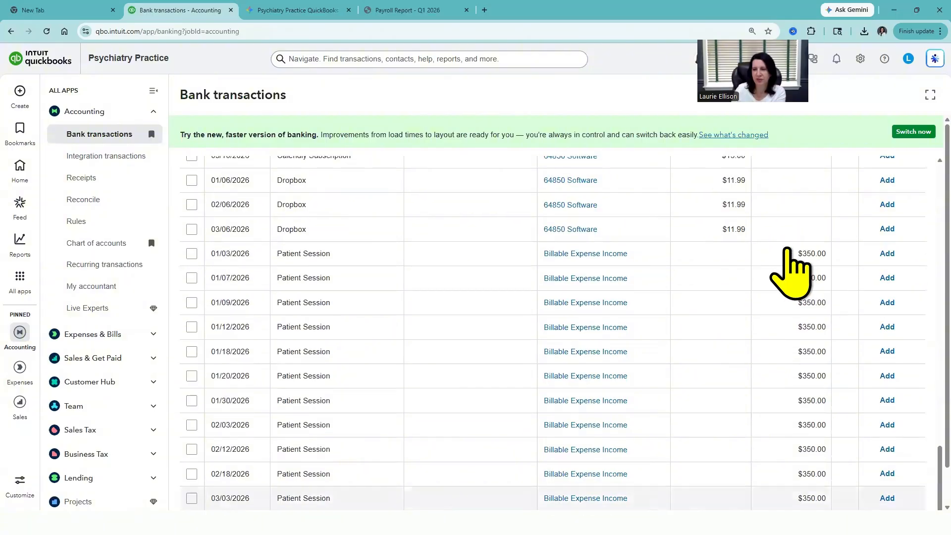
Expand the 01/03/2026 Patient Session deposit and browse the accounts available for categorizing it
left_click(462, 254)
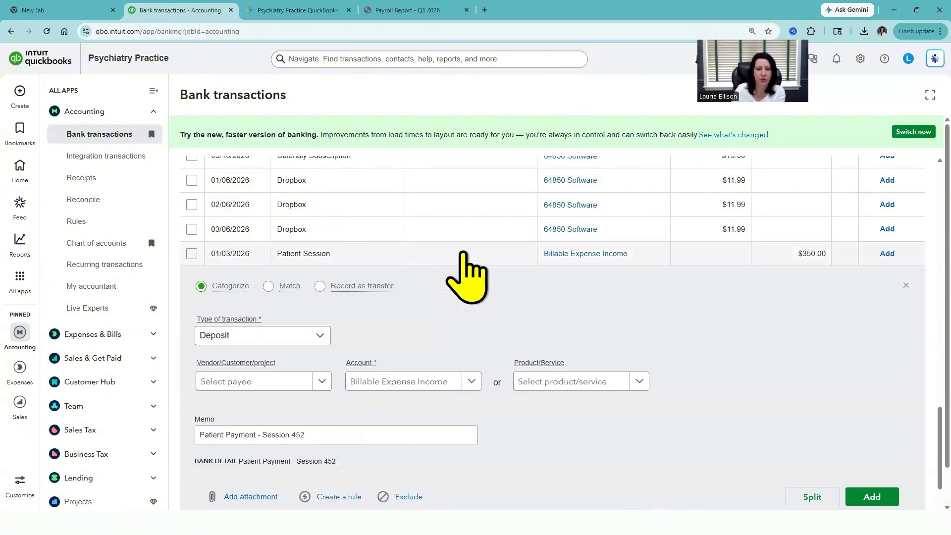
left_click(470, 381)
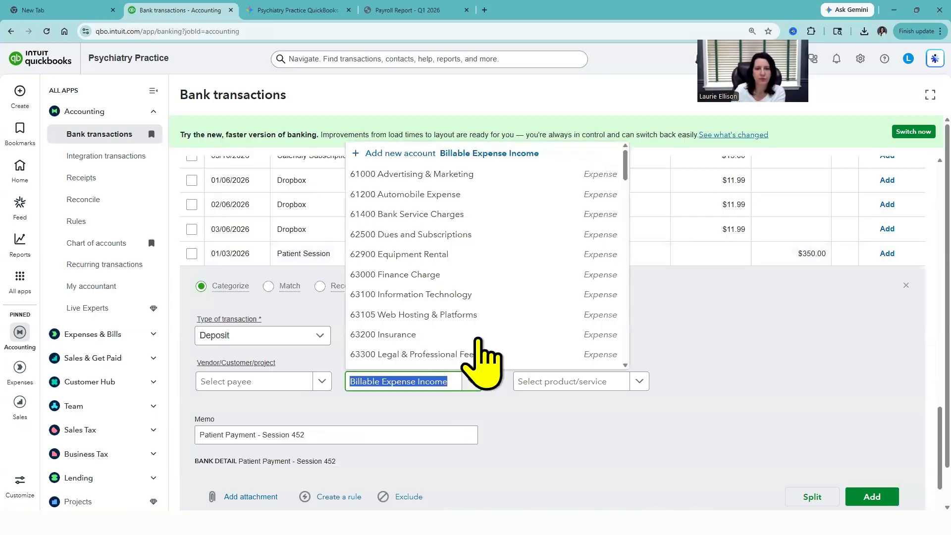
scroll(473, 327, "down", 2)
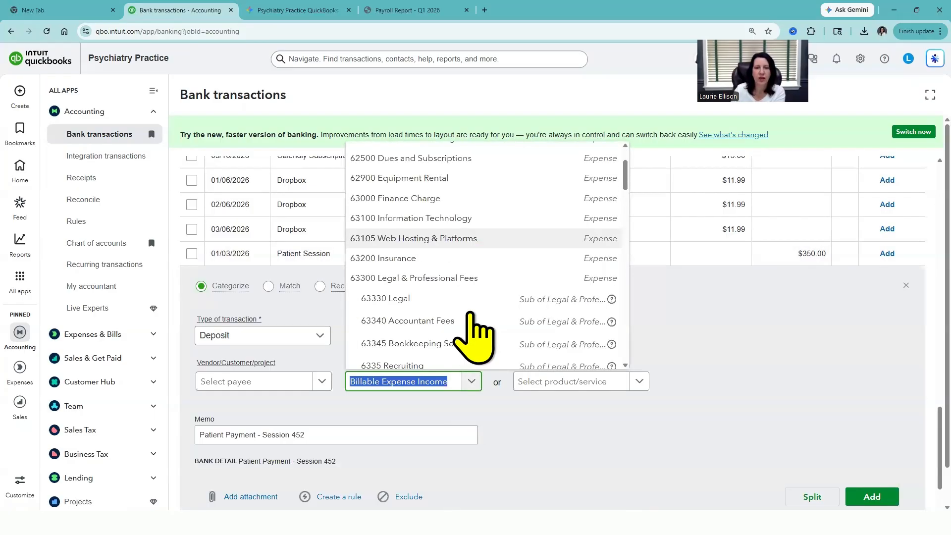
scroll(446, 297, "down", 2)
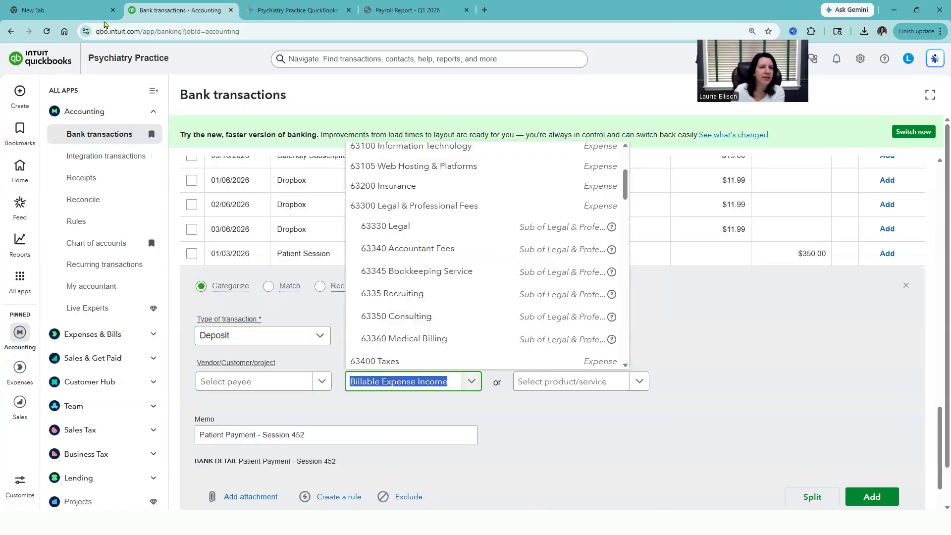
Open the chart of accounts in a duplicated browser tab and look up the income account for patient fees
right_click(177, 9)
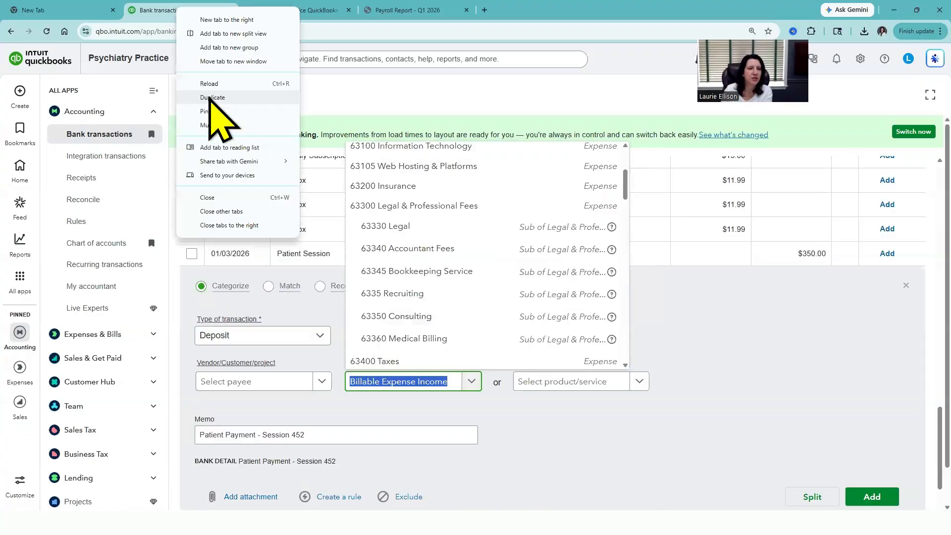
left_click(213, 97)
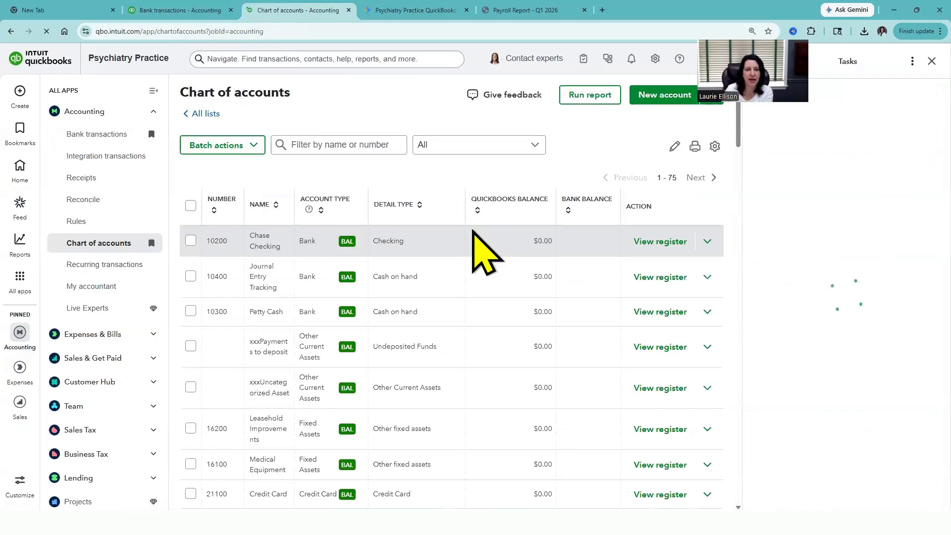
scroll(483, 304, "down", 2)
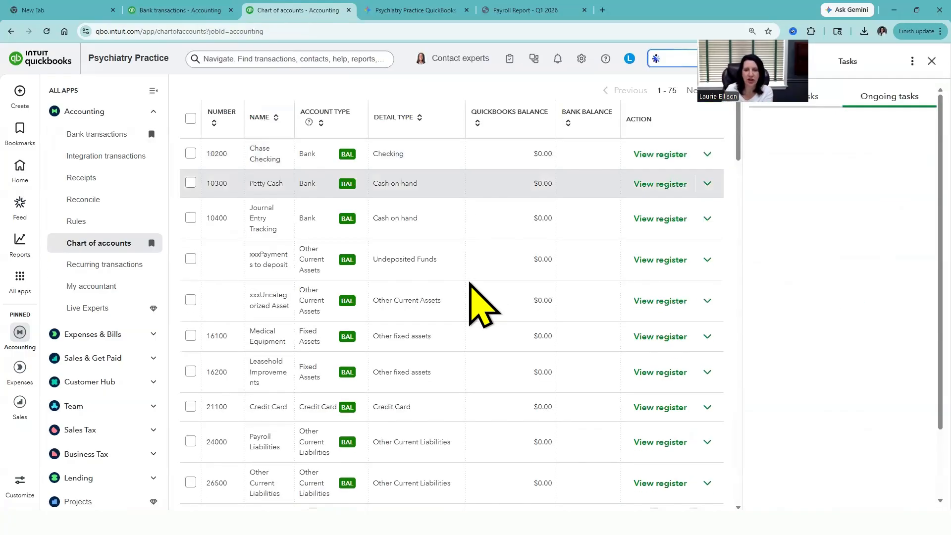
scroll(470, 283, "down", 1)
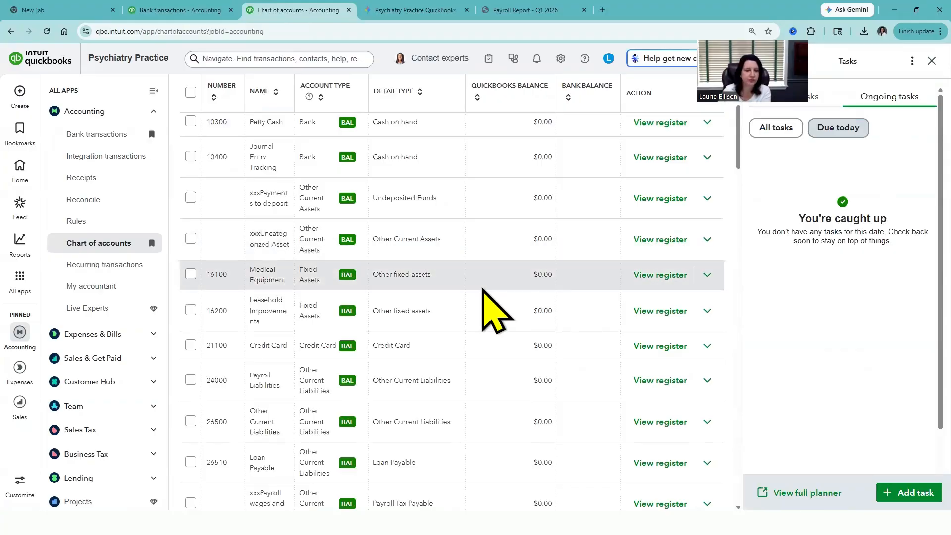
scroll(491, 310, "down", 2)
scroll(488, 307, "down", 5)
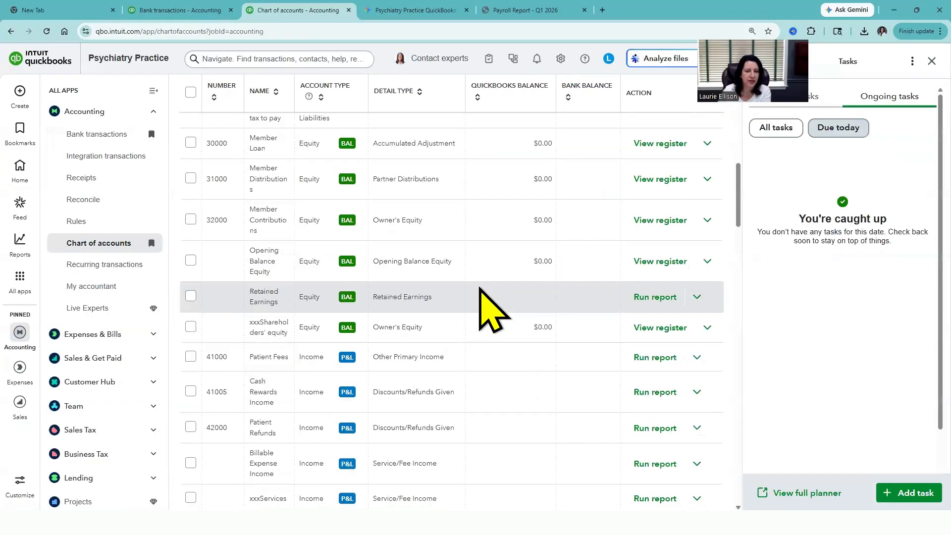
scroll(479, 292, "down", 2)
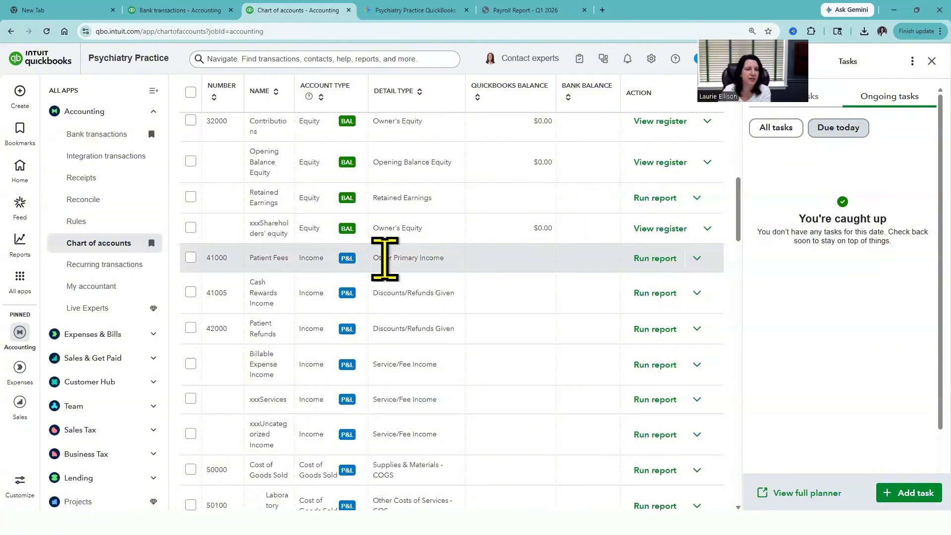
Return to the bank transactions and set the Patient Session deposit's account to 41000 Patient Fees
left_click(181, 11)
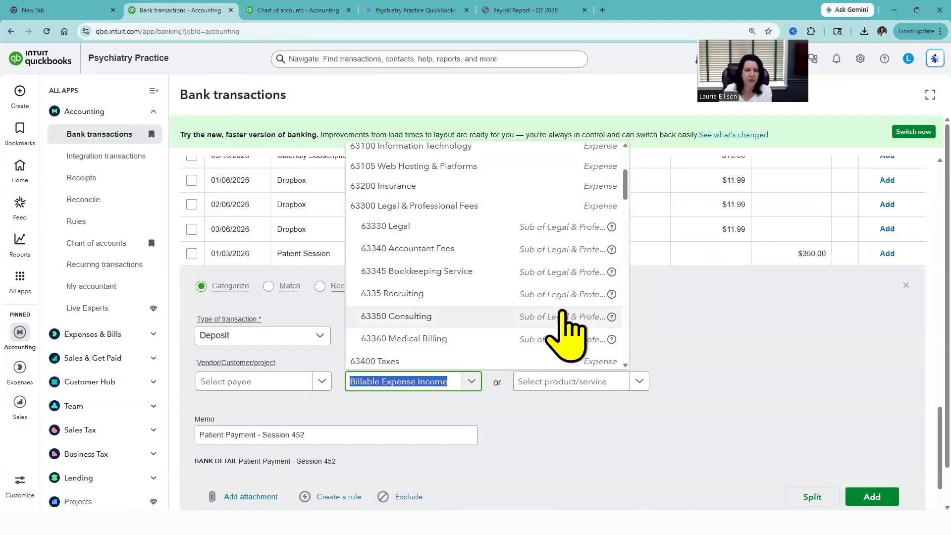
type("4100")
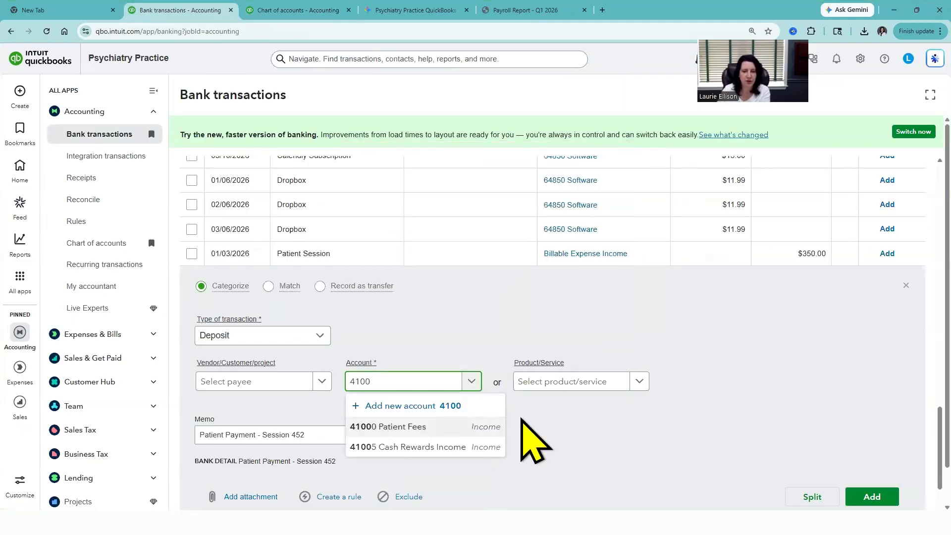
left_click(594, 419)
left_click(211, 388)
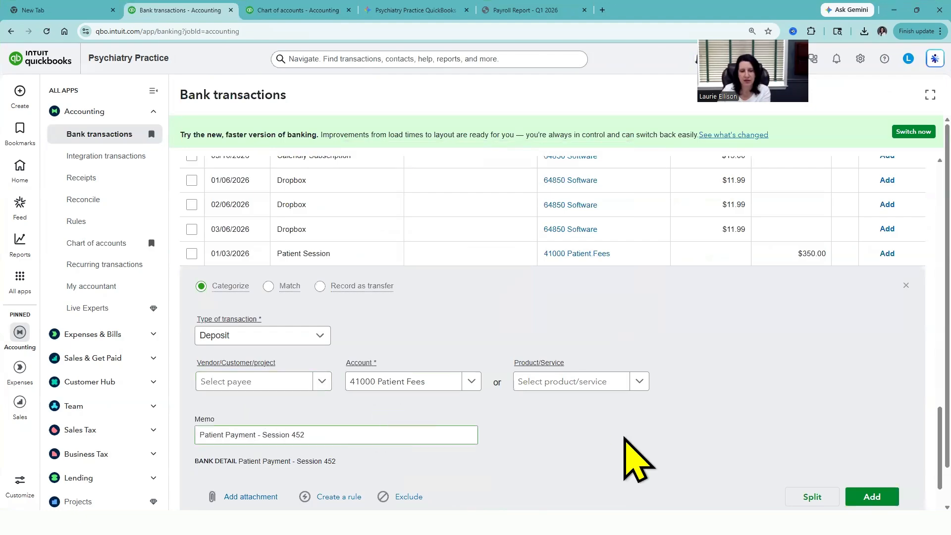
Add the categorized 01/03/2026 Patient Session deposit to the books, leaving the payee blank
scroll(327, 405, "down", 1)
left_click(323, 385)
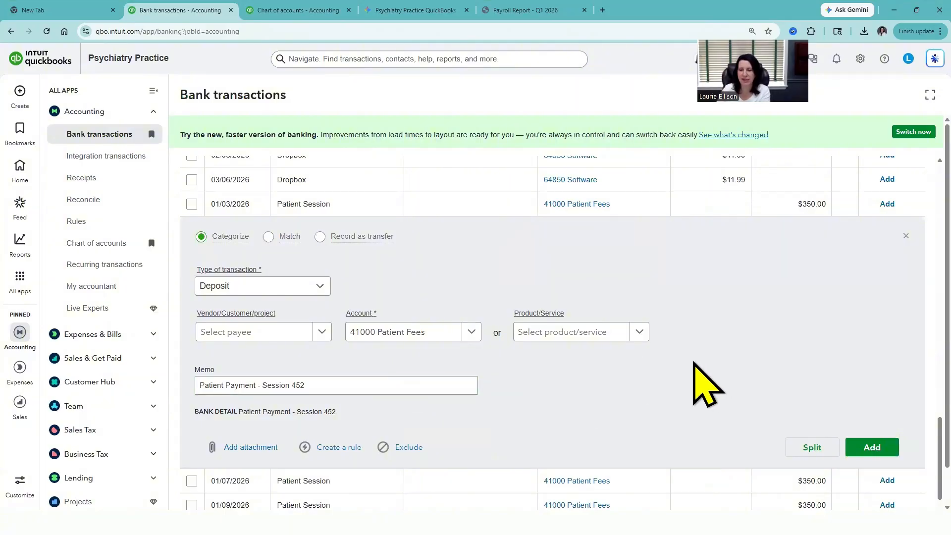
scroll(668, 354, "down", 1)
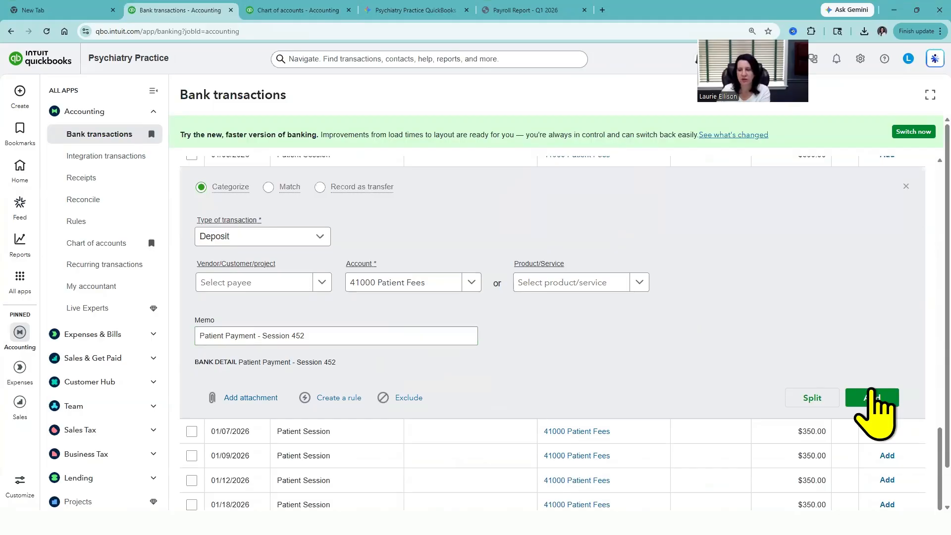
left_click(875, 399)
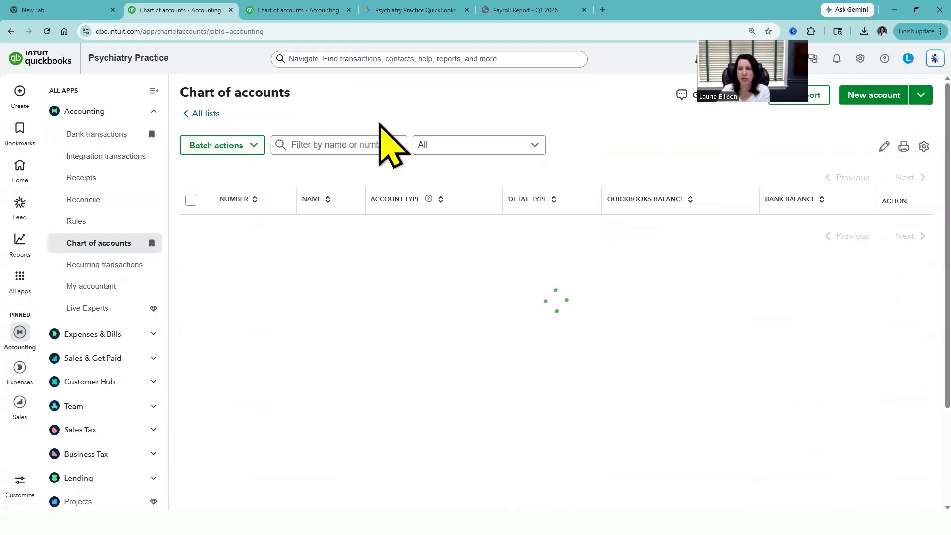
Check the 10200 Chase Checking register and the Profit and Loss report, dismissing the AI assistant tip
left_click(859, 229)
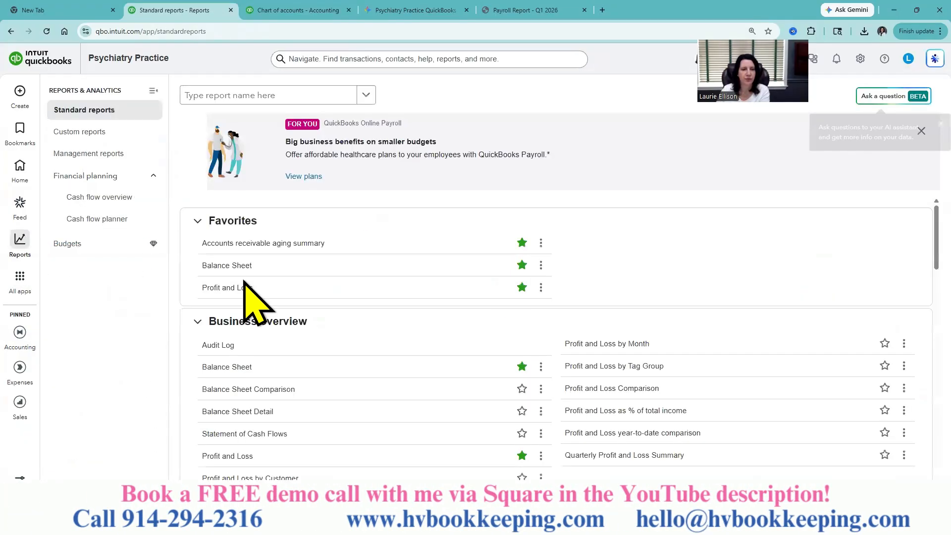
left_click(228, 287)
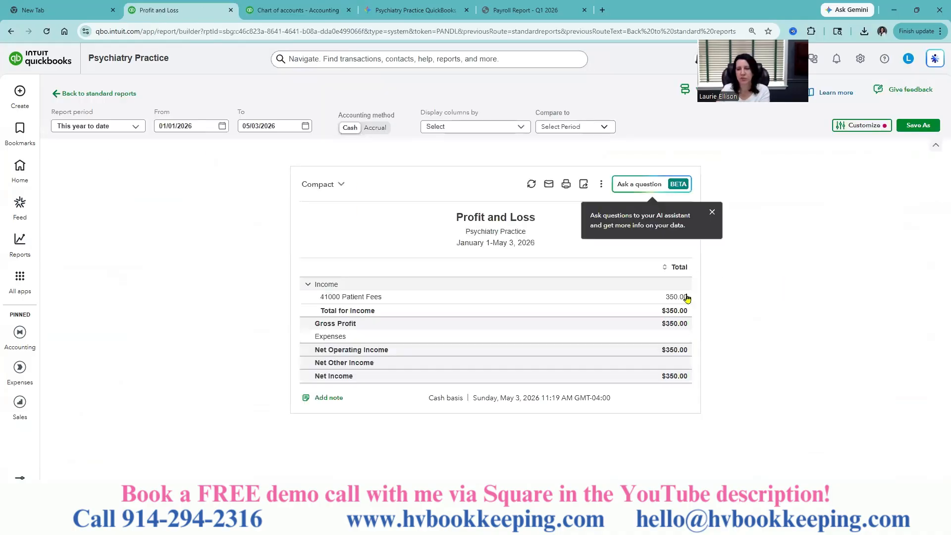
left_click(712, 212)
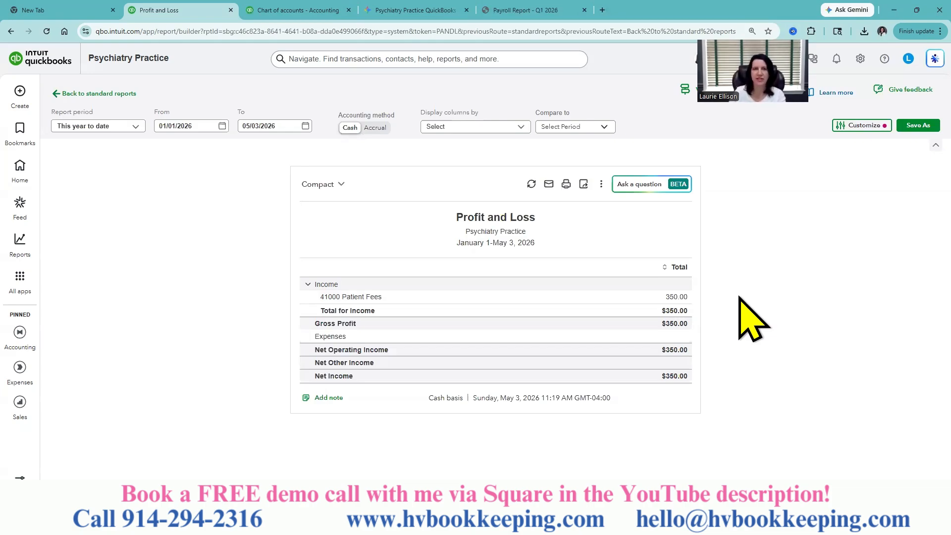
Return to the chart of accounts tab, dismiss the profits pop-up and bookmark the Reconcile page
left_click(266, 16)
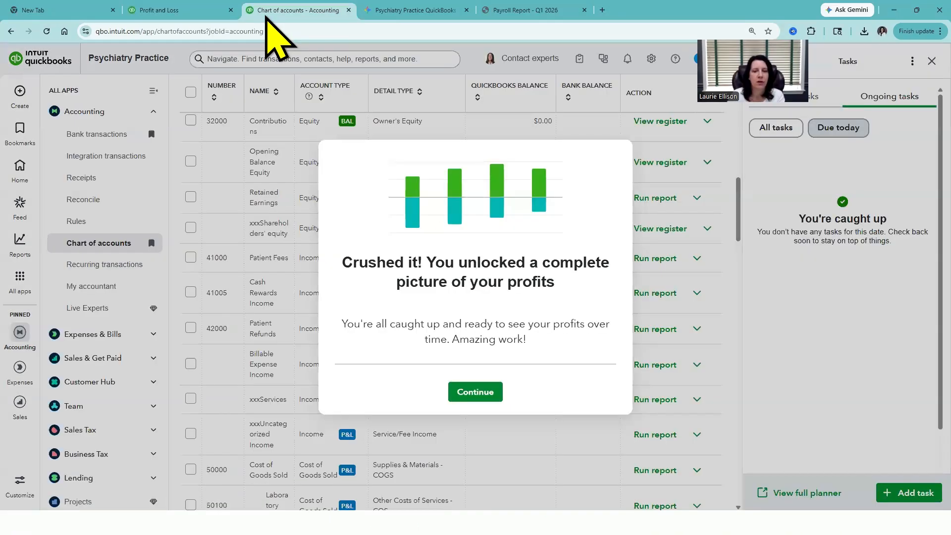
left_click(478, 392)
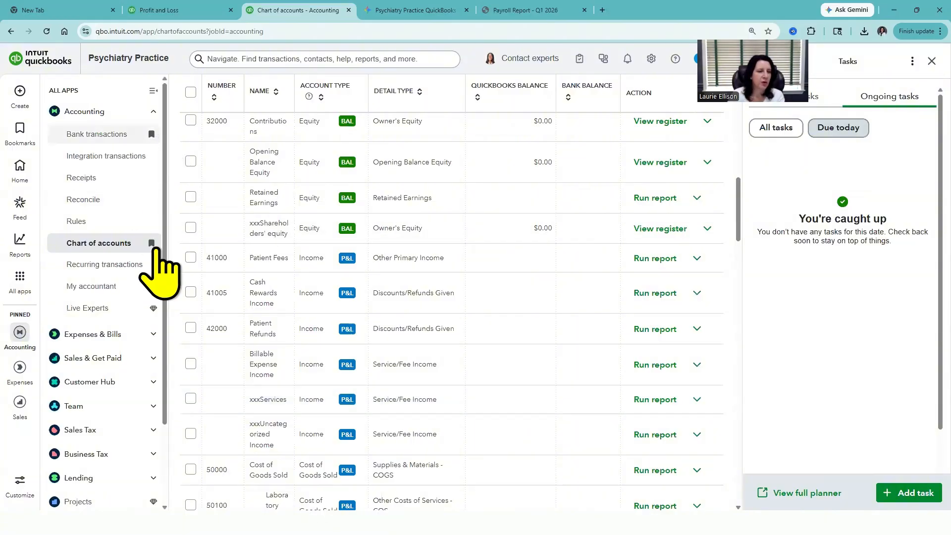
left_click(152, 200)
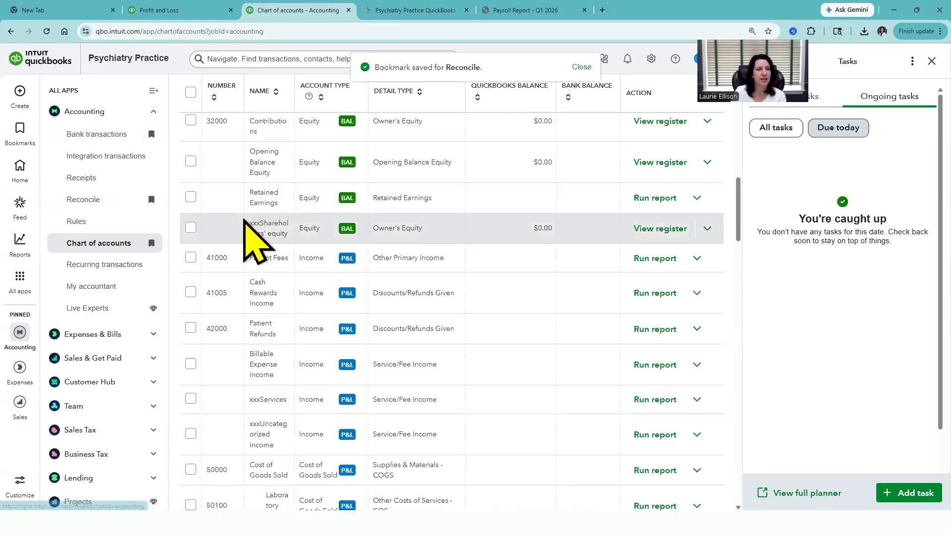
Open the bookmarked Bank transactions page and dismiss the payroll promotion
left_click(20, 128)
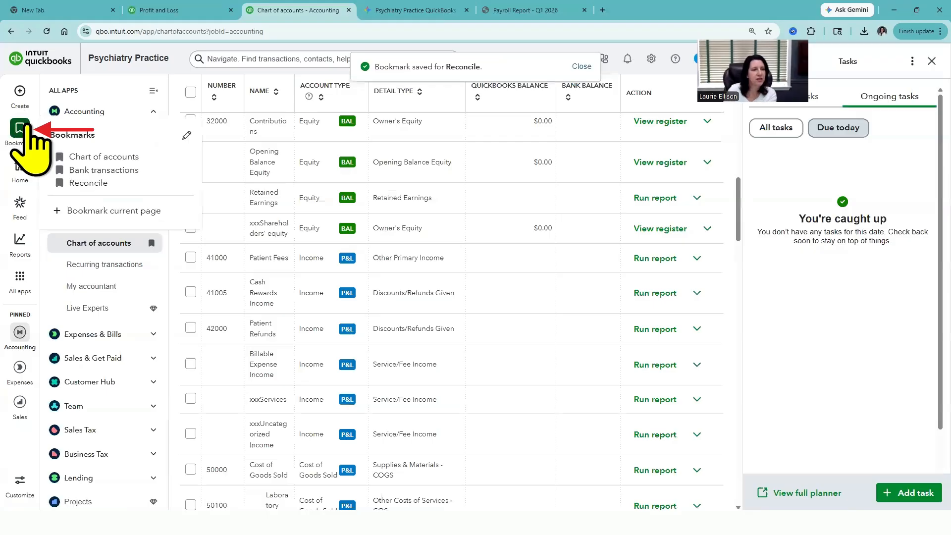
left_click(113, 170)
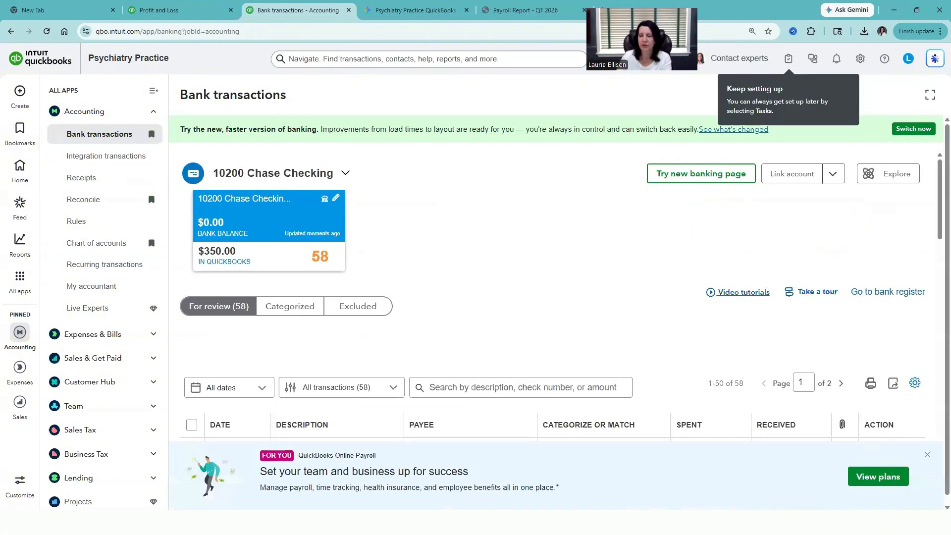
left_click(927, 455)
Expand the 01/12/2026 Patient Session deposit in the for-review list and start creating a rule from it
scroll(520, 203, "down", 2)
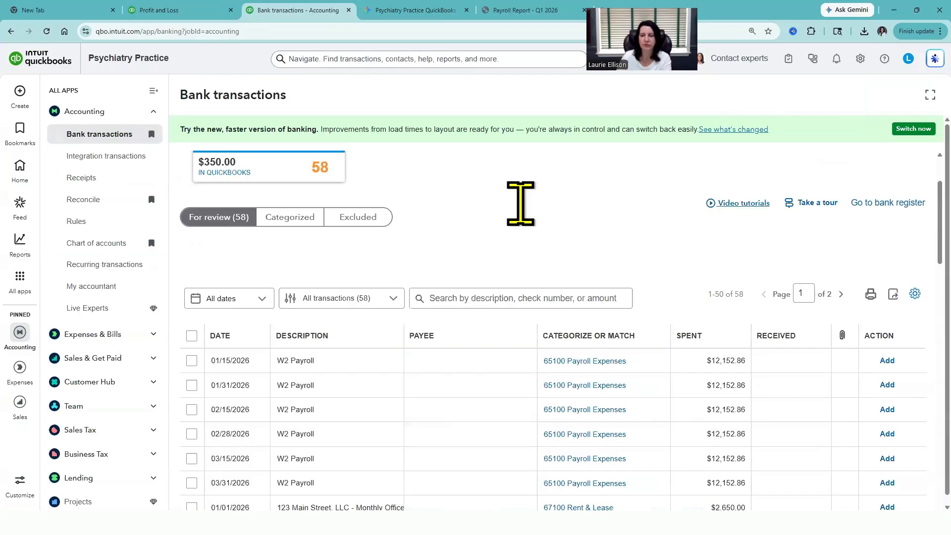
scroll(521, 203, "down", 5)
scroll(523, 228, "down", 3)
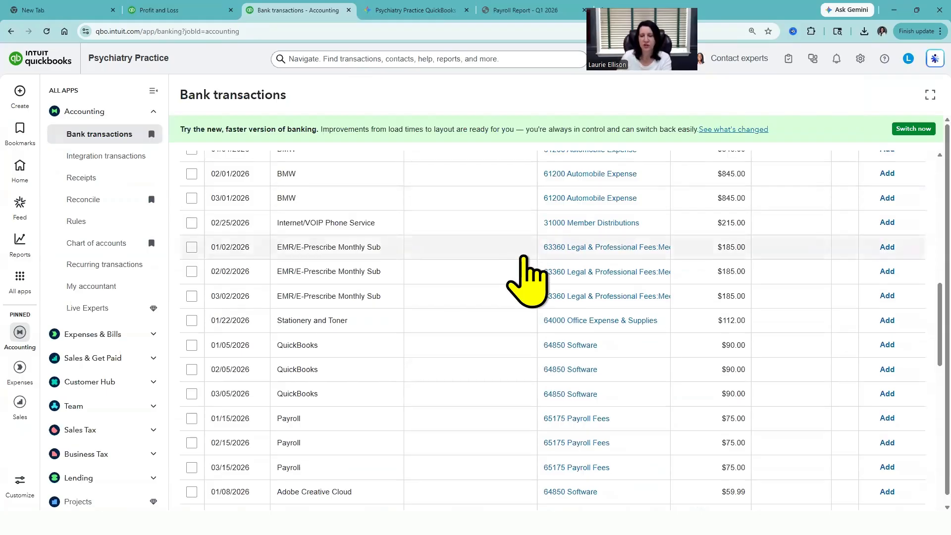
scroll(523, 270, "down", 5)
scroll(523, 270, "down", 5)
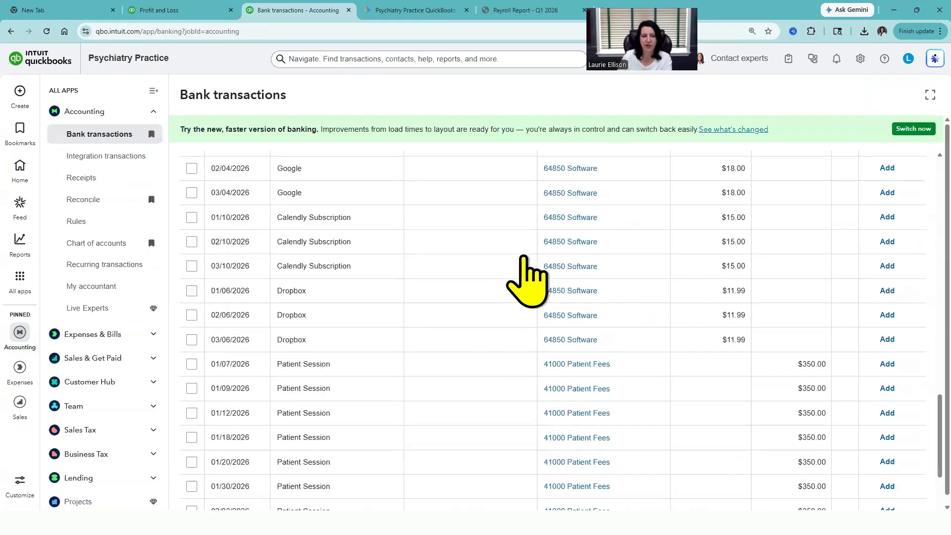
scroll(495, 317, "down", 2)
scroll(488, 317, "down", 1)
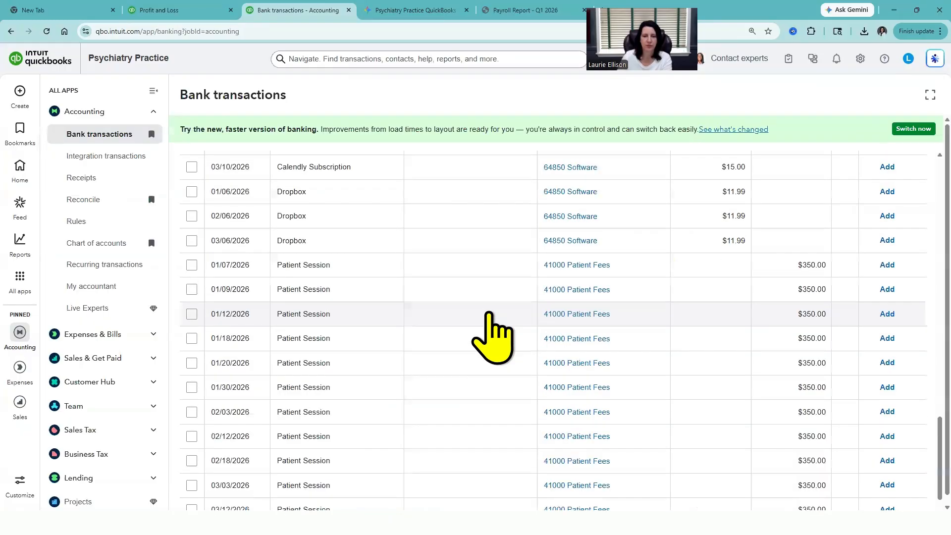
left_click(488, 314)
scroll(495, 317, "down", 2)
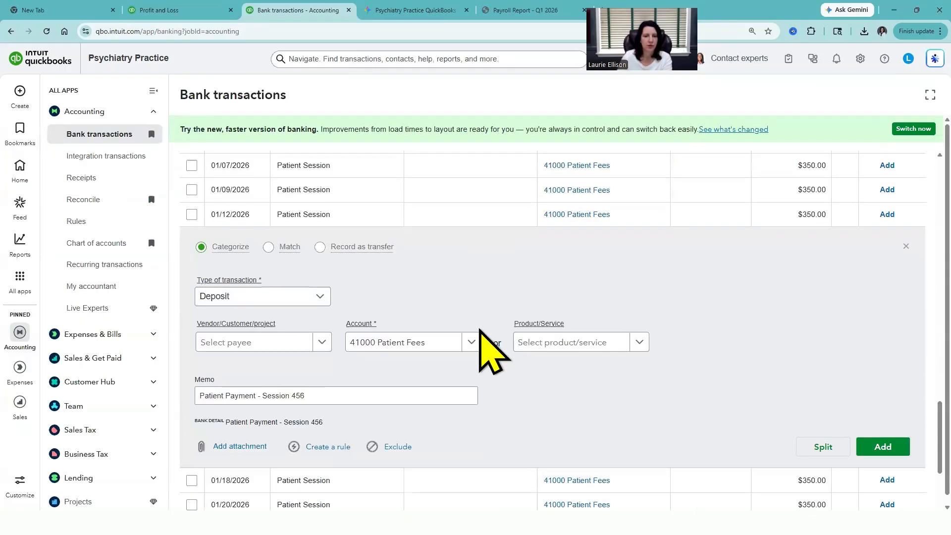
scroll(489, 331, "down", 1)
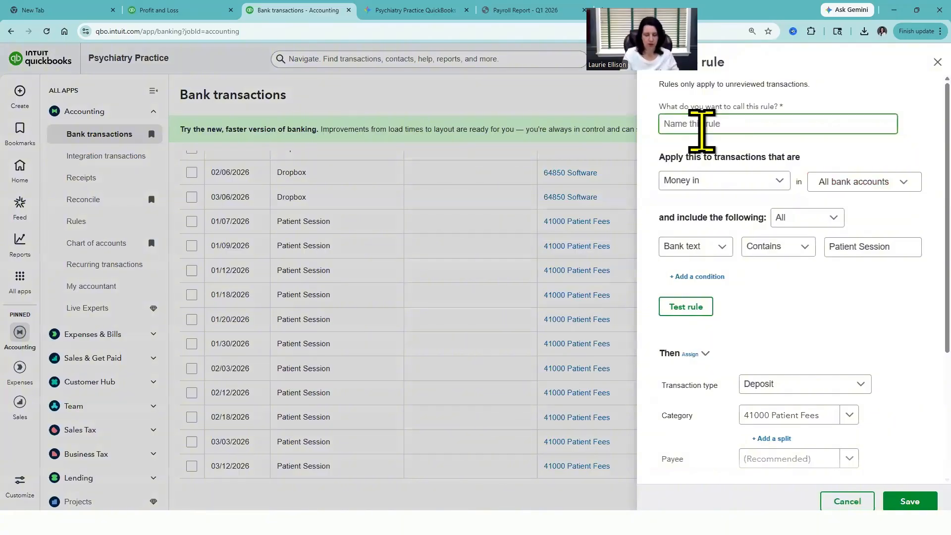
Name the rule Patient Deposits and keep its condition as bank text containing Patient Session
type("Patient ")
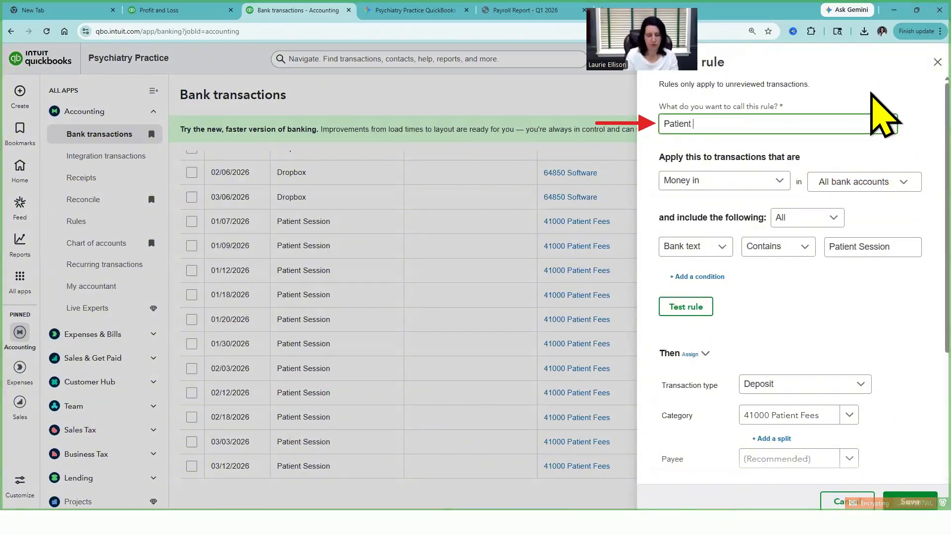
type("Deposi")
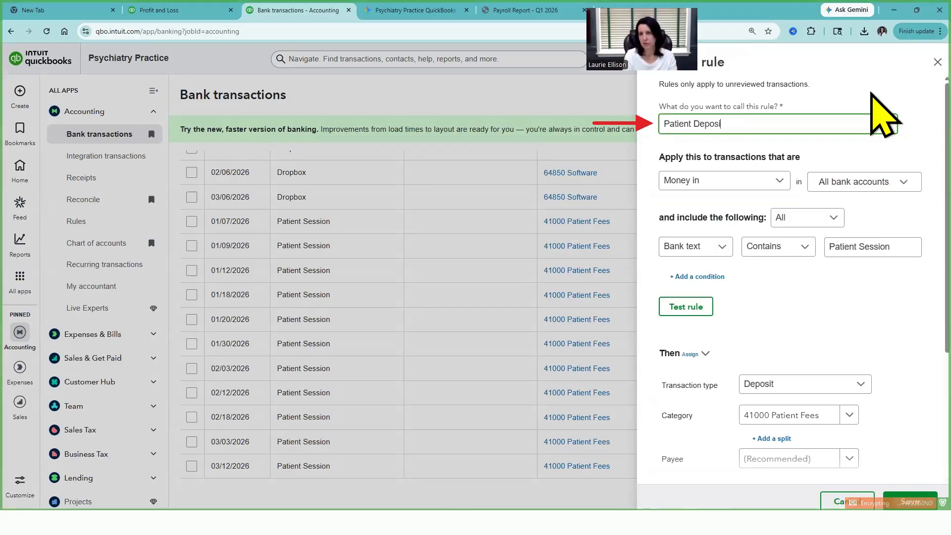
type("ts")
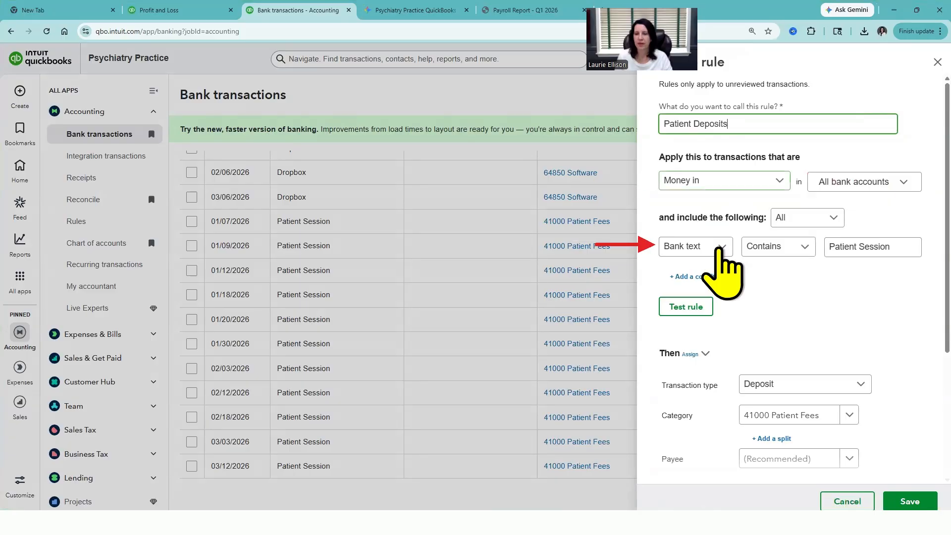
left_click(706, 248)
left_click(811, 266)
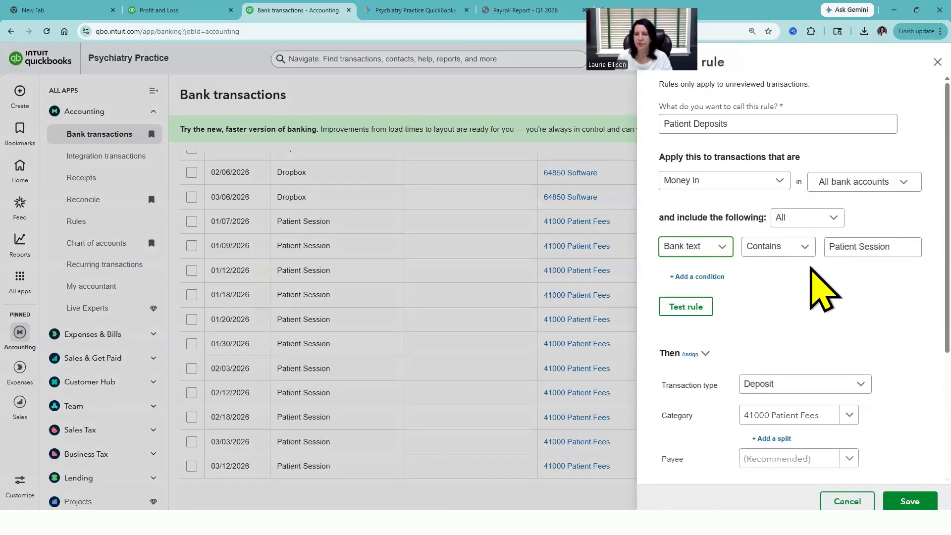
left_click(872, 256)
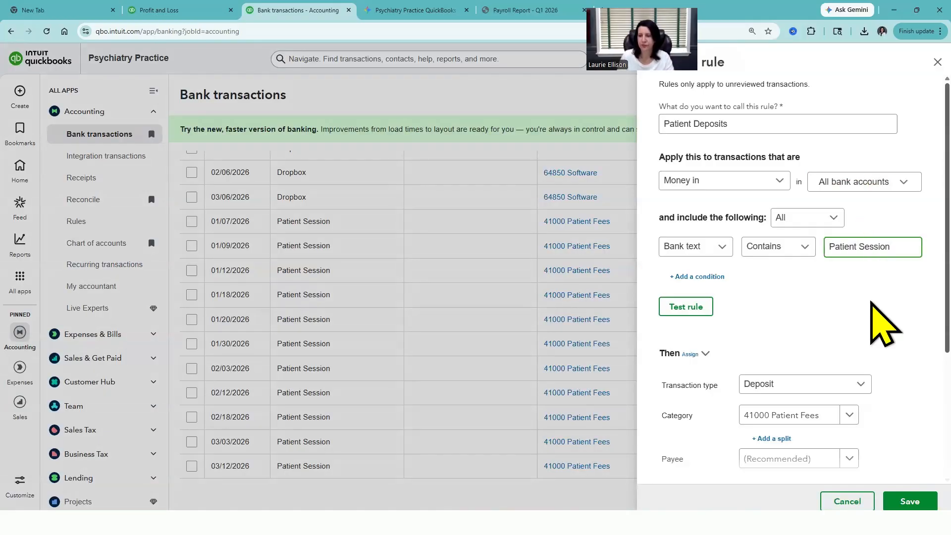
scroll(792, 297, "down", 3)
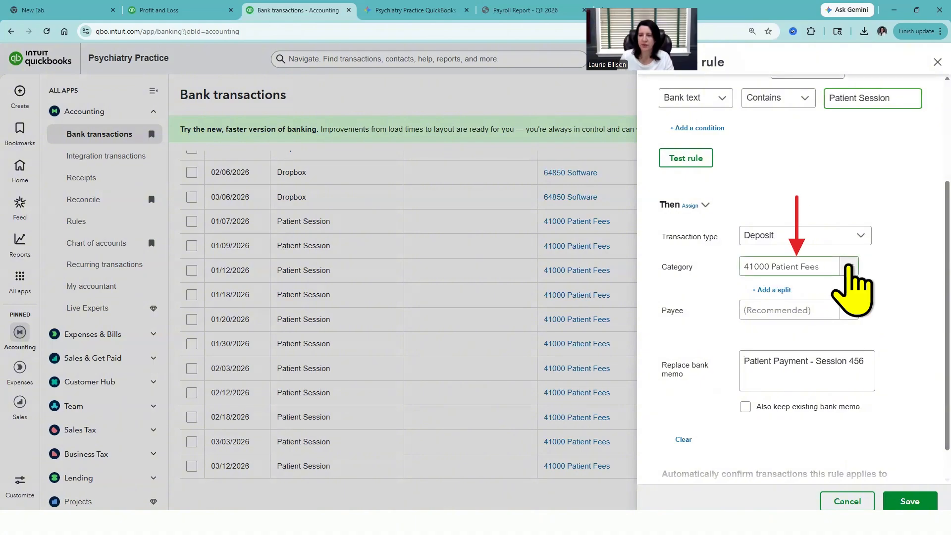
left_click(848, 268)
left_click(871, 269)
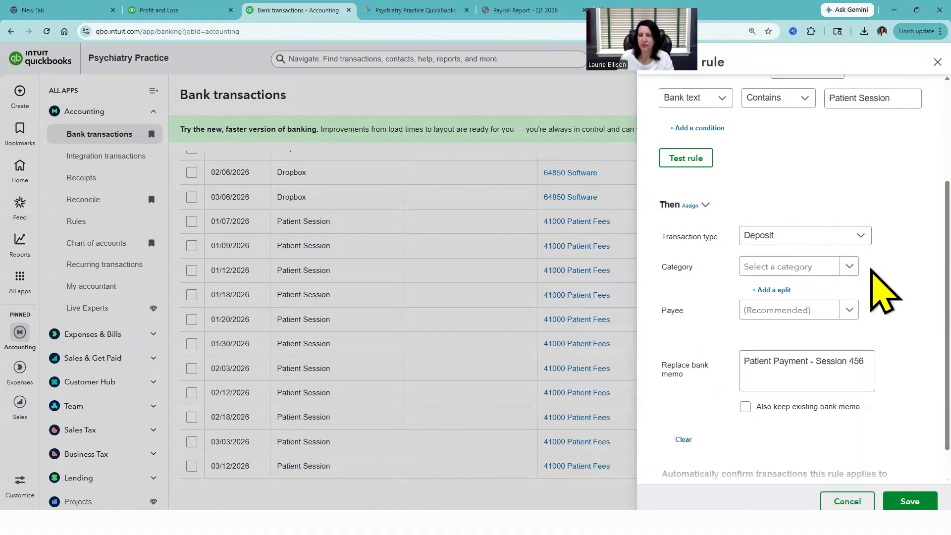
scroll(883, 290, "up", 2)
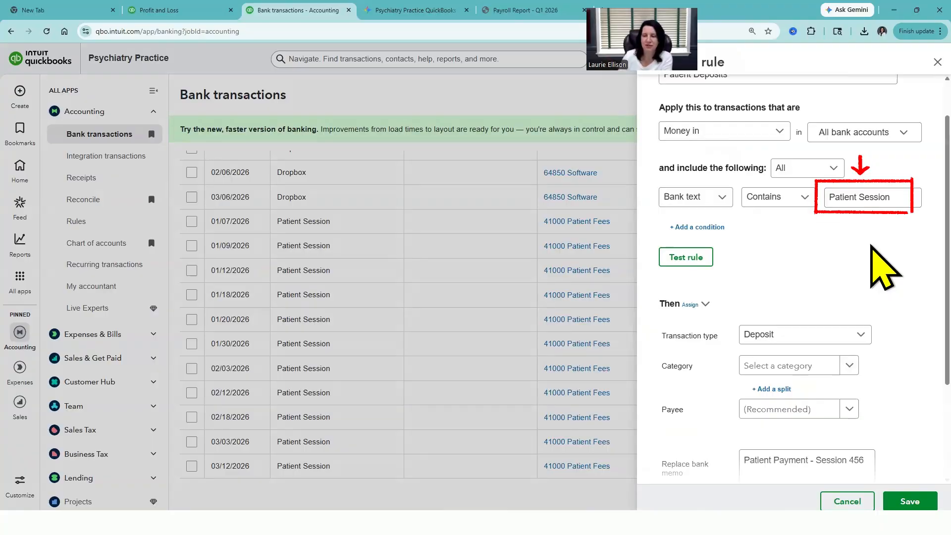
Clear the replacement bank memo from the rule and test the rule against the pending transactions
scroll(871, 233, "down", 3)
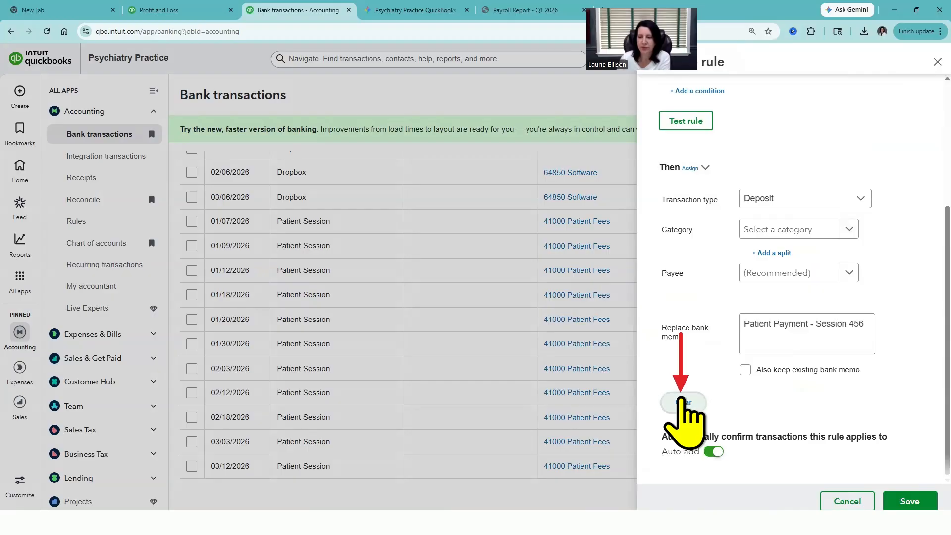
left_click(682, 402)
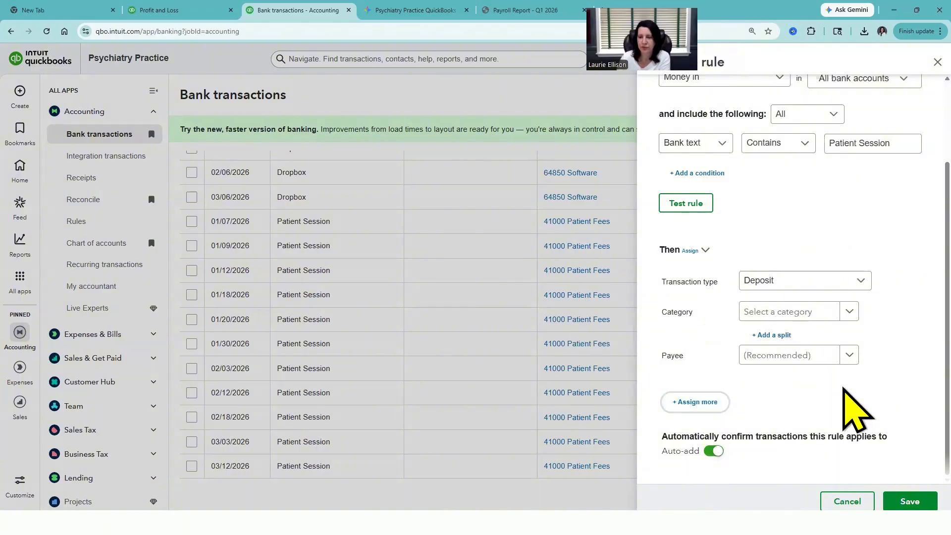
scroll(703, 303, "up", 2)
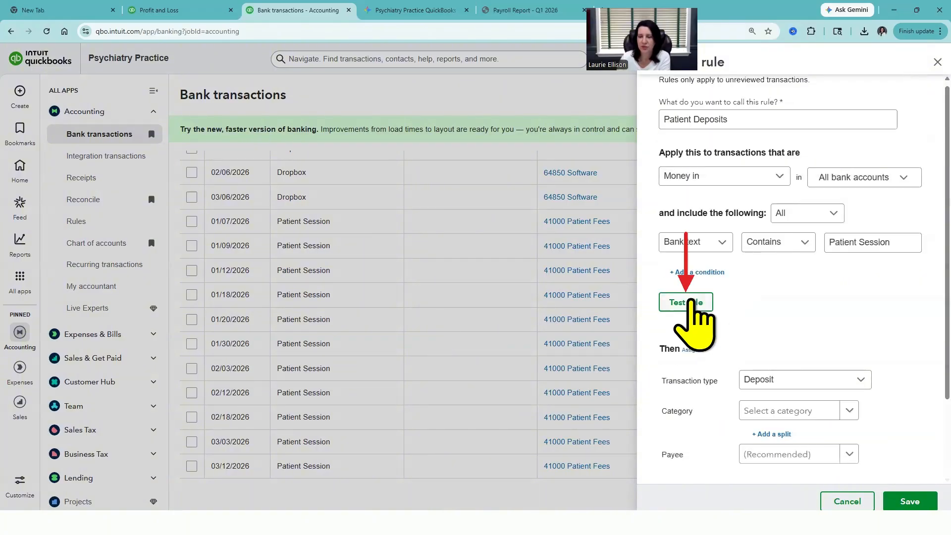
left_click(689, 302)
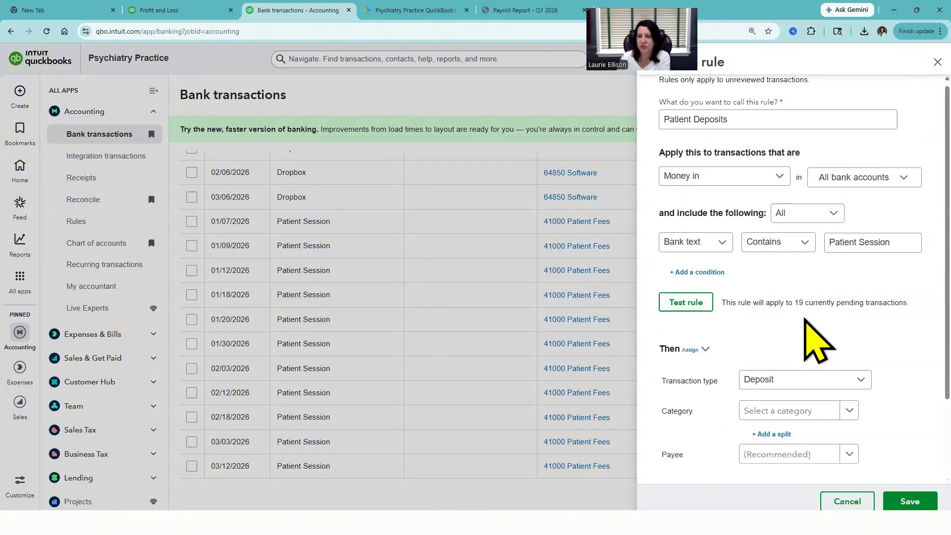
Try to save the Patient Deposits rule with auto-add on and no category selected
scroll(872, 329, "down", 2)
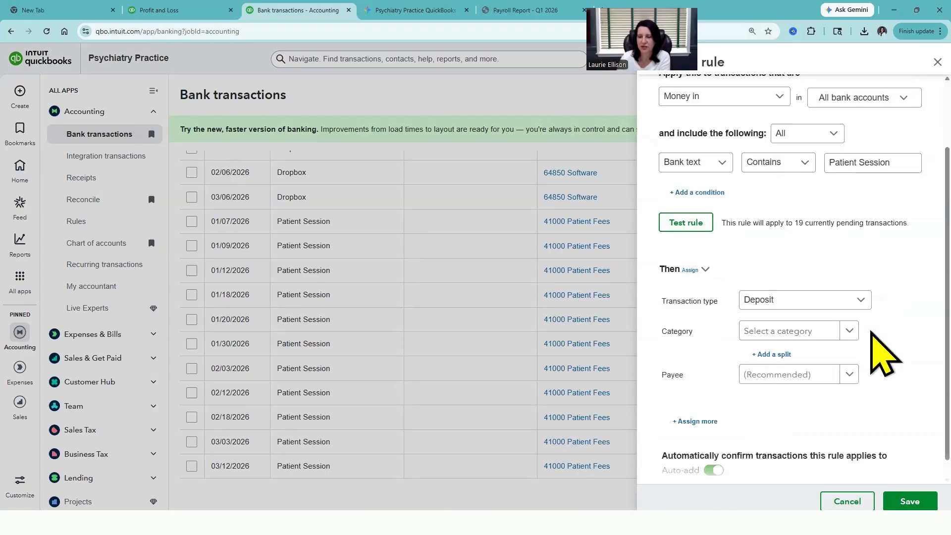
scroll(870, 340, "down", 1)
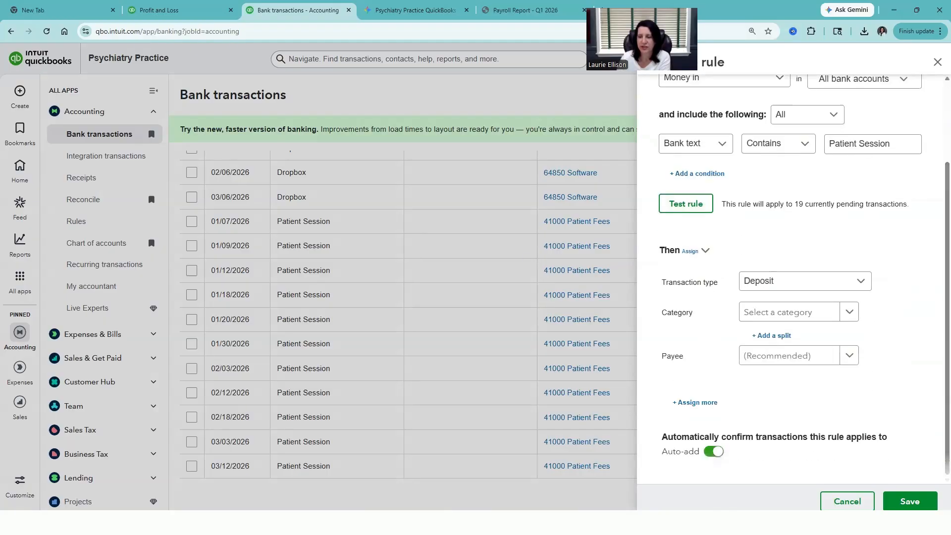
left_click(910, 501)
left_click(753, 156)
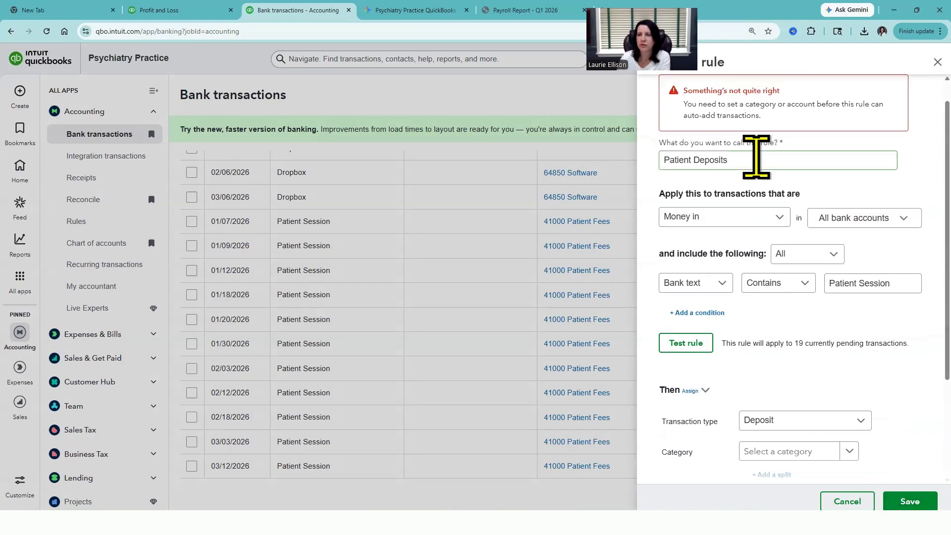
Set the rule's category to 41000 Patient Fees and save the rule with auto-add on
scroll(877, 353, "down", 2)
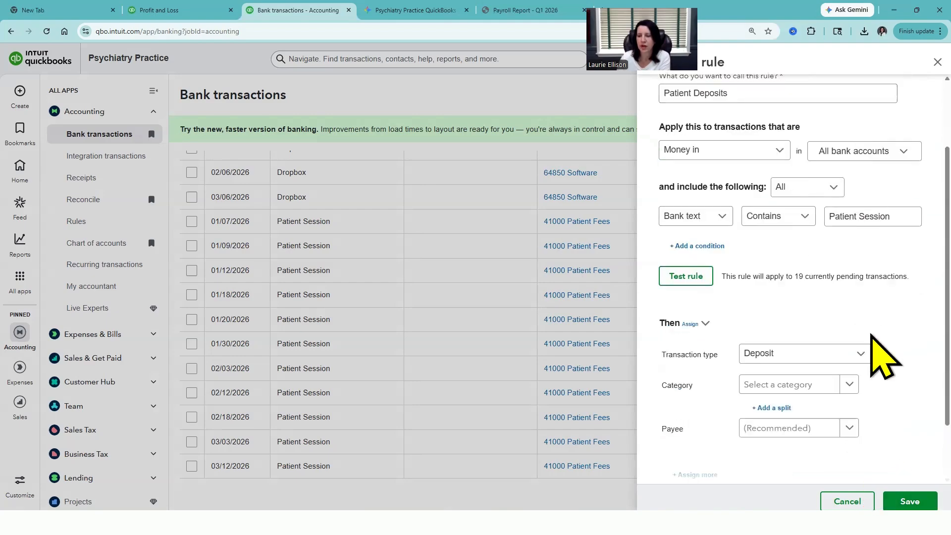
left_click(850, 352)
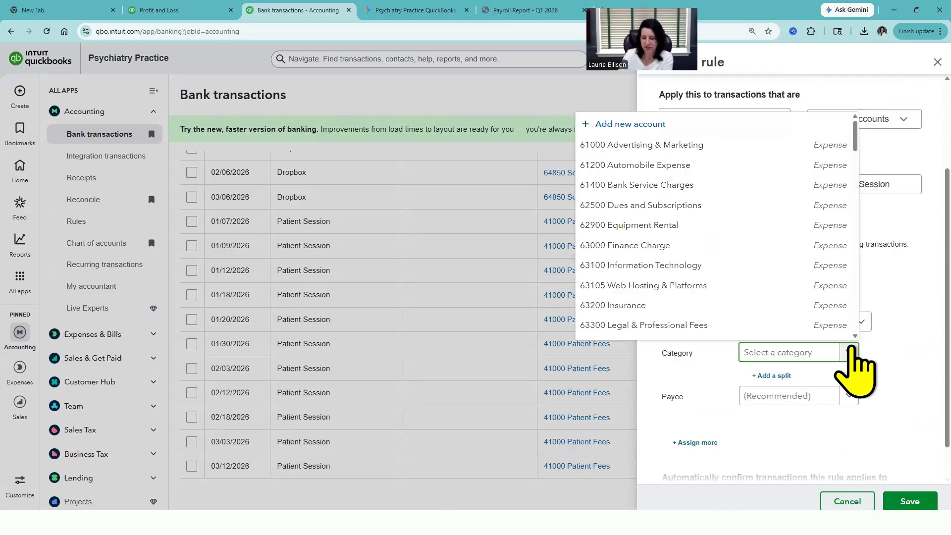
type("4100")
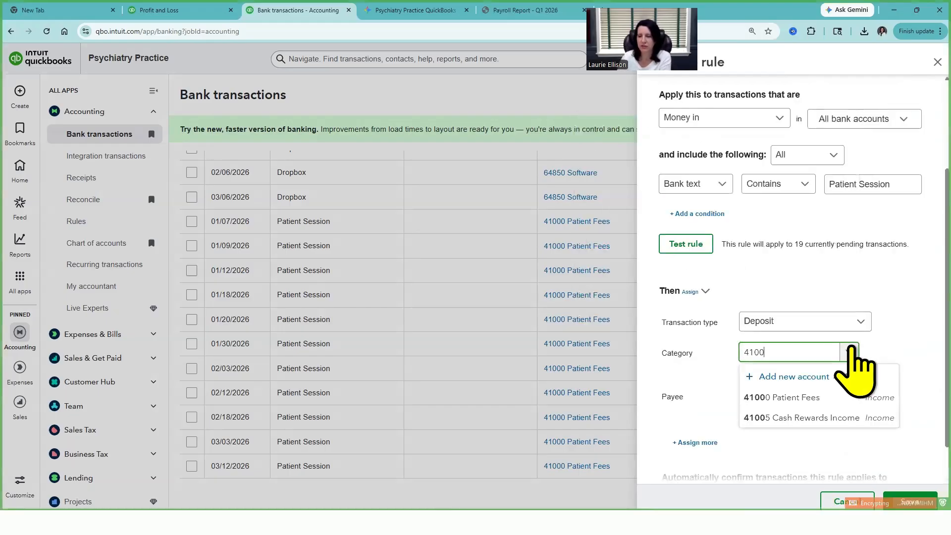
left_click(872, 398)
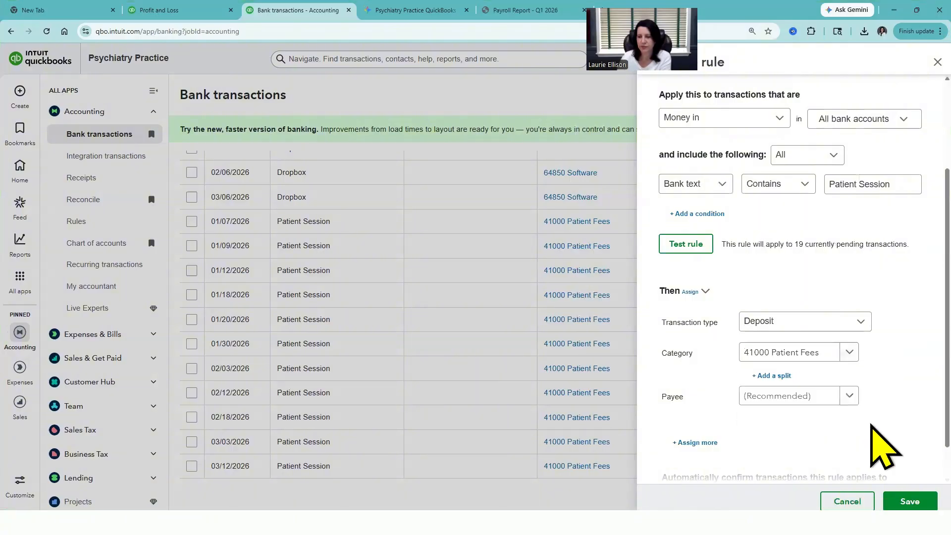
scroll(875, 446, "down", 1)
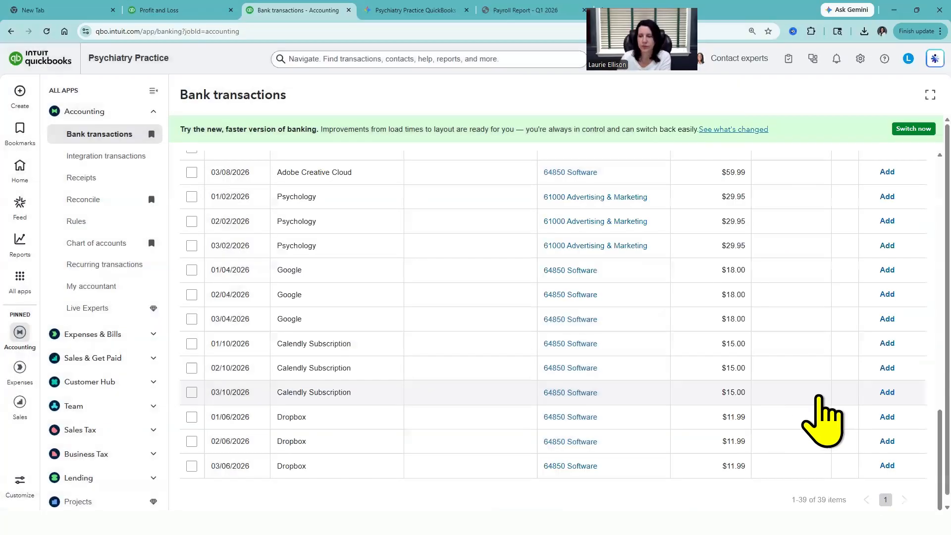
Look through the bank transactions still awaiting review, checking for remaining Patient Session deposits
scroll(800, 391, "down", 1)
scroll(804, 413, "down", 1)
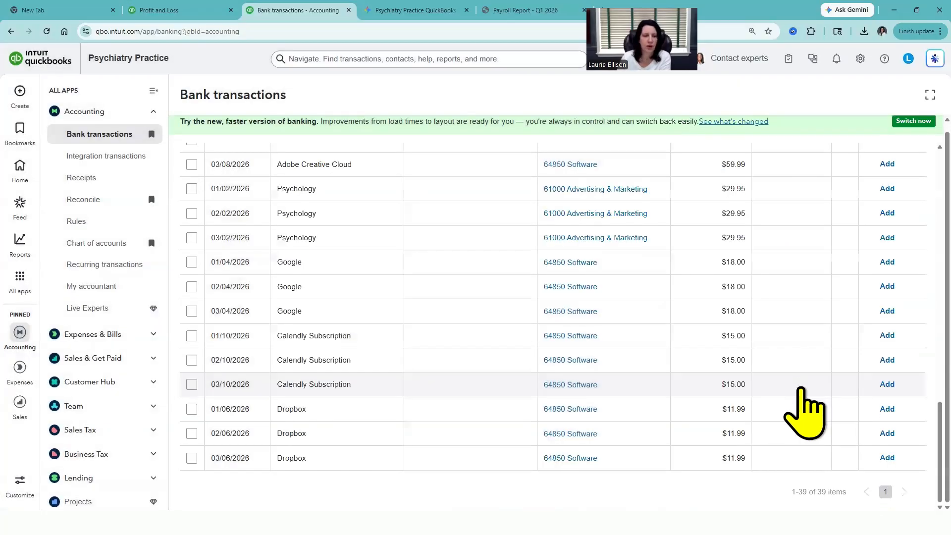
scroll(801, 389, "up", 9)
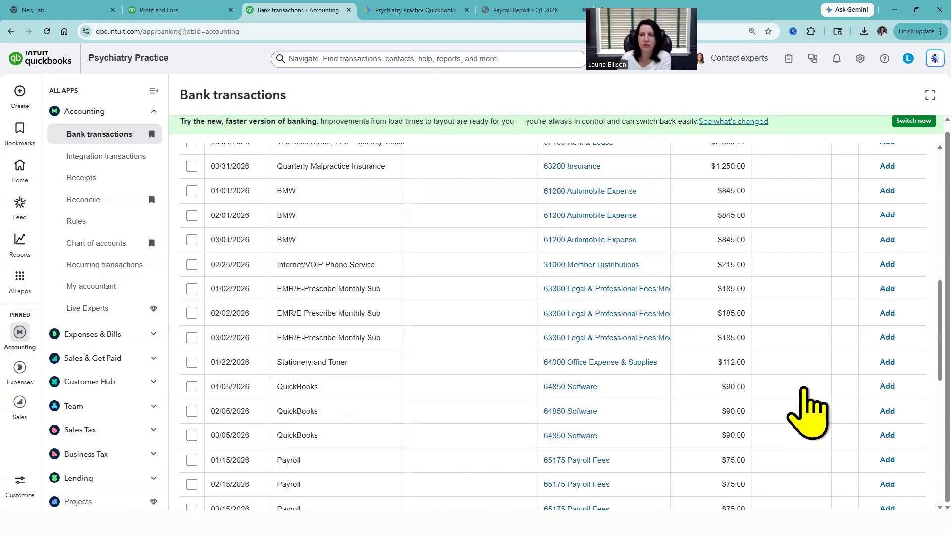
scroll(803, 391, "up", 10)
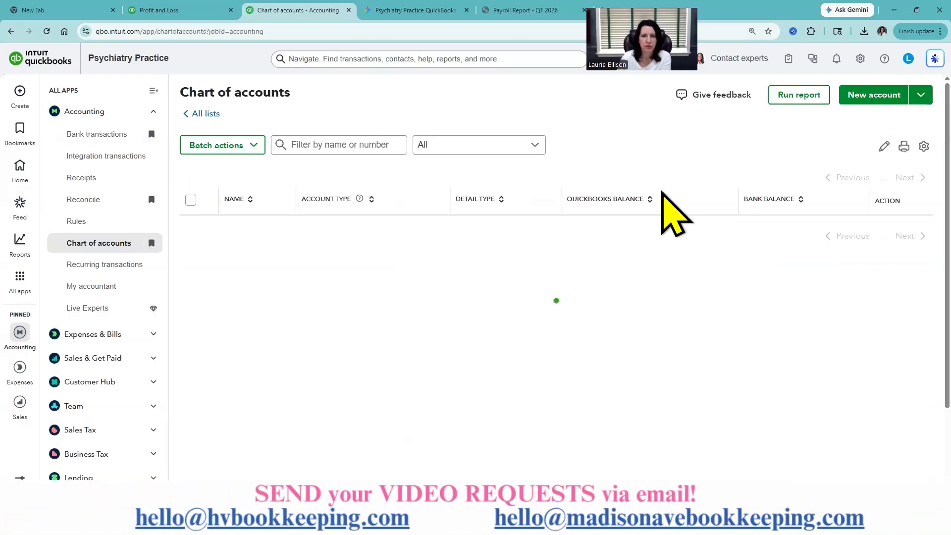
Open the 10200 Chase Checking register from the chart of accounts and check the deposits posted to 41000 Patient Fees
scroll(659, 262, "down", 3)
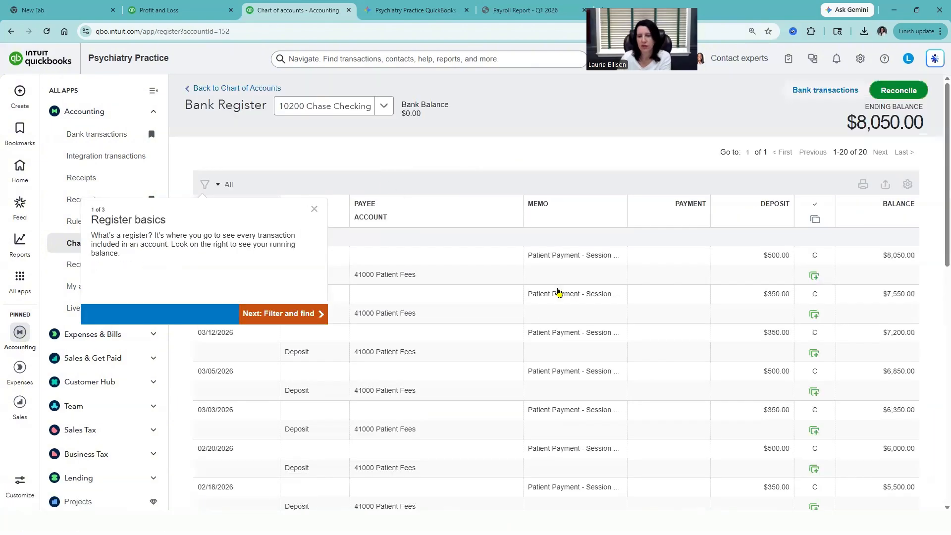
left_click(558, 292)
scroll(559, 308, "down", 4)
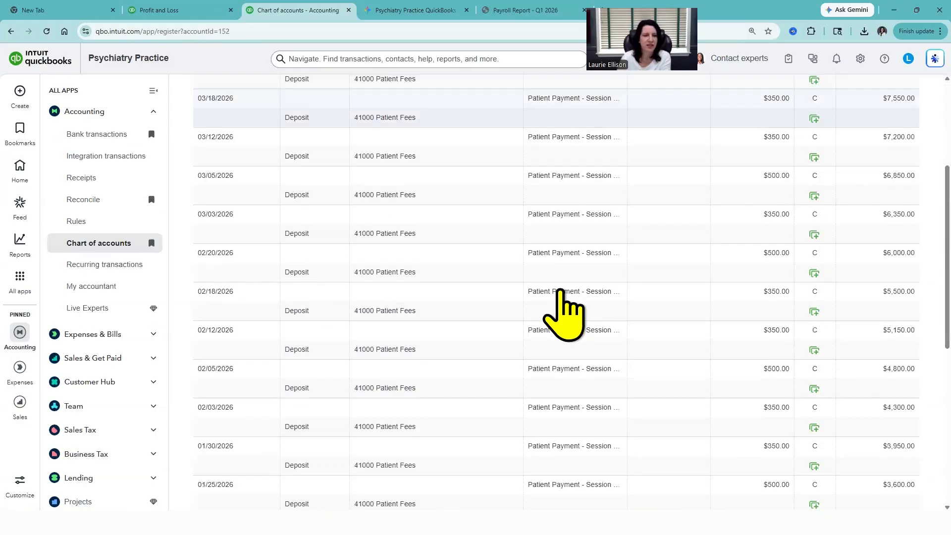
scroll(560, 295, "down", 4)
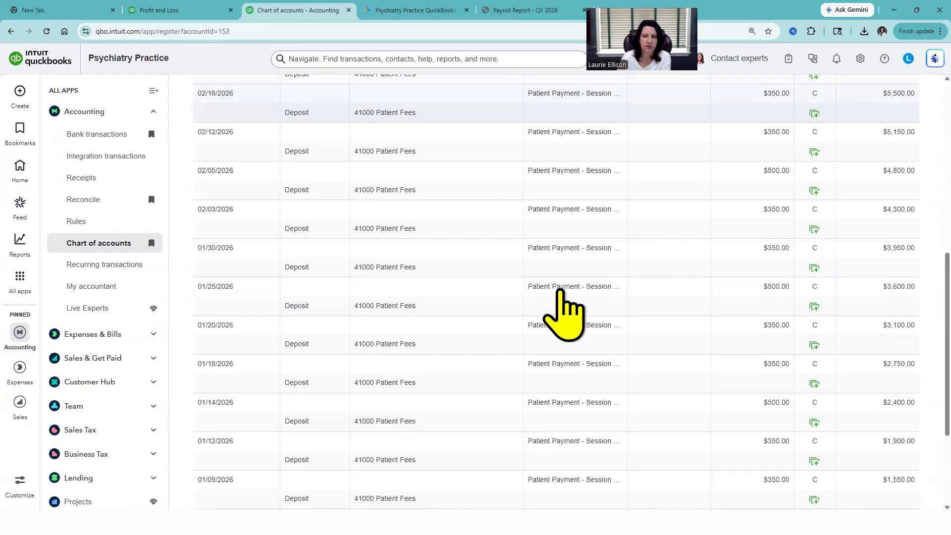
scroll(560, 295, "down", 3)
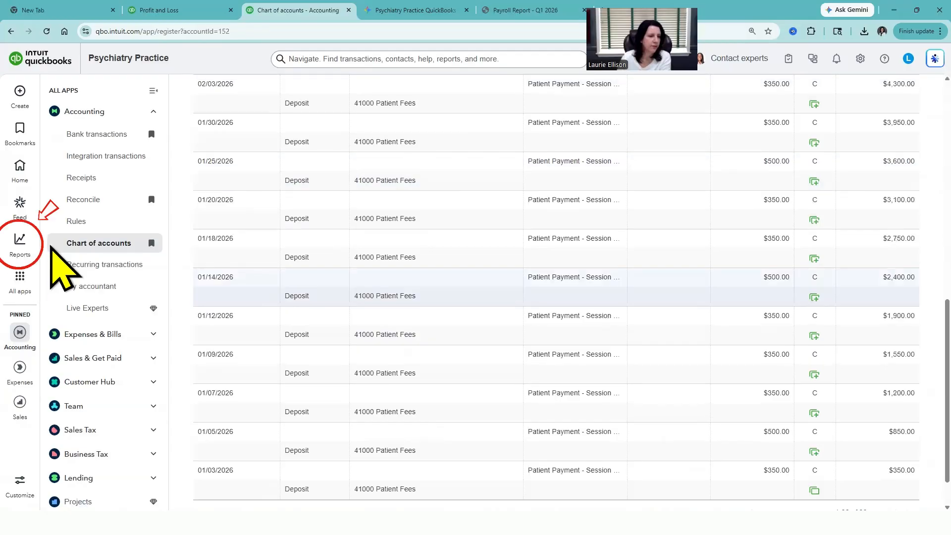
Open the Profit and Loss report from the standard reports
mouse_move(19, 242)
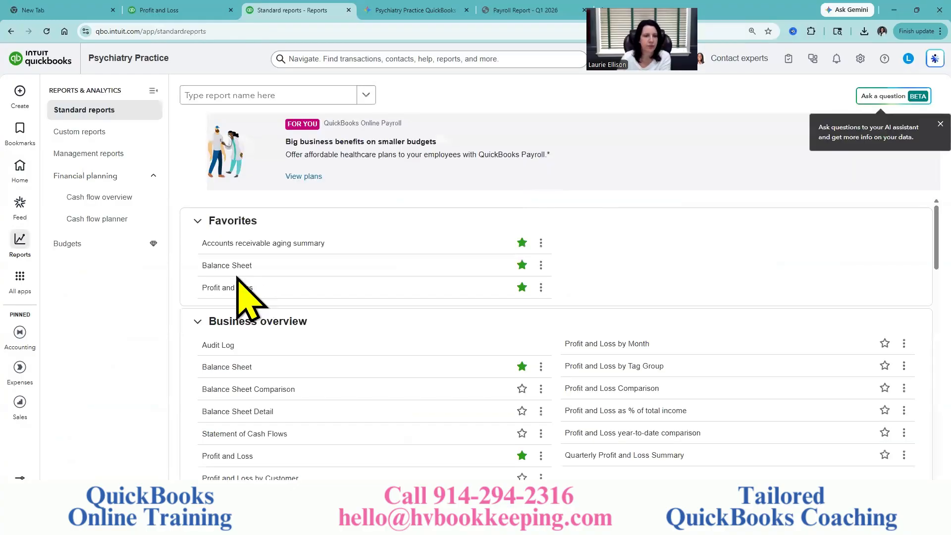
left_click(224, 289)
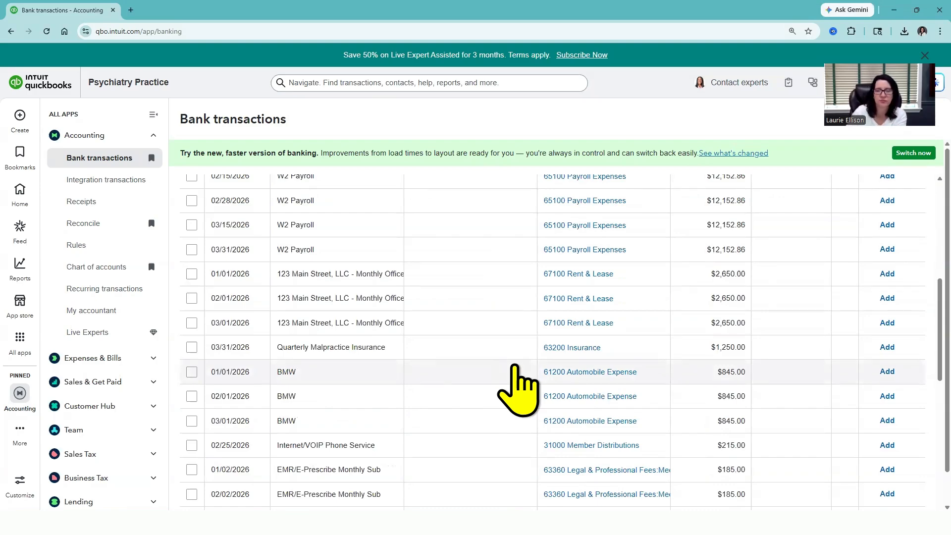
Create QuickBooks as a vendor from the 01/05/2026 QuickBooks bank transaction and add the transaction under 64850 Software
scroll(713, 245, "up", 3)
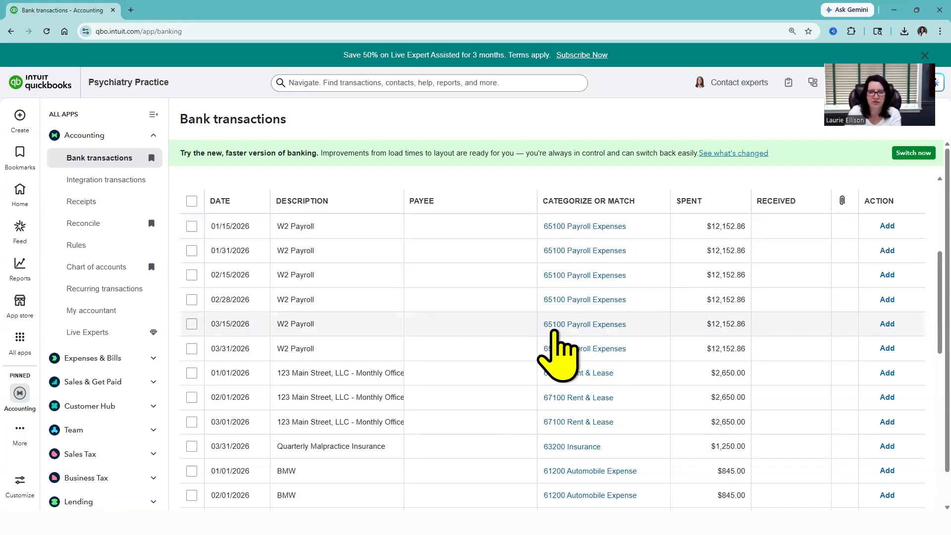
scroll(554, 331, "down", 1)
scroll(392, 280, "down", 3)
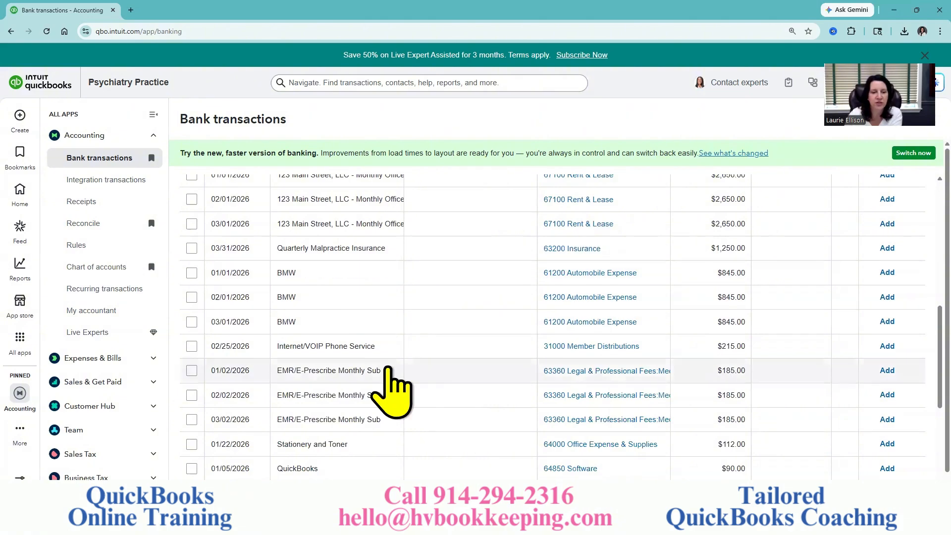
scroll(391, 392, "down", 2)
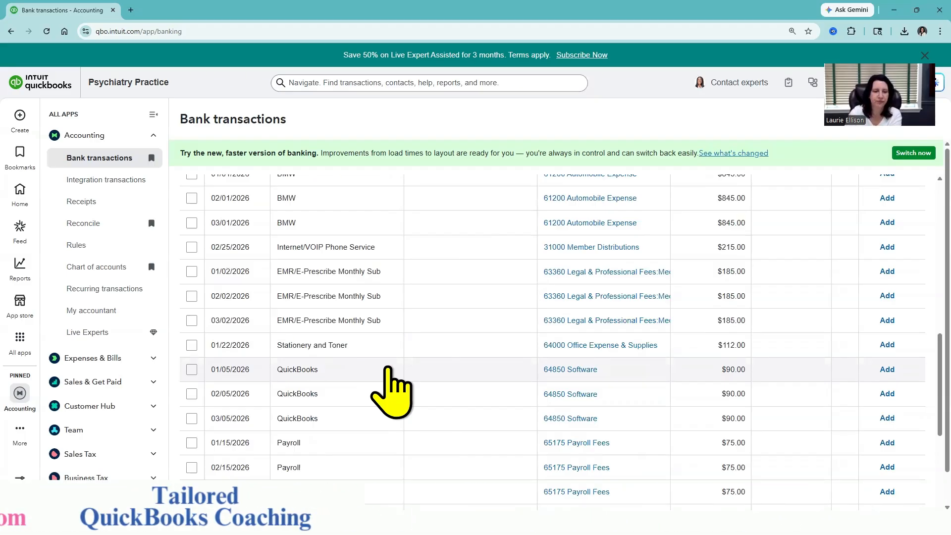
scroll(391, 391, "down", 3)
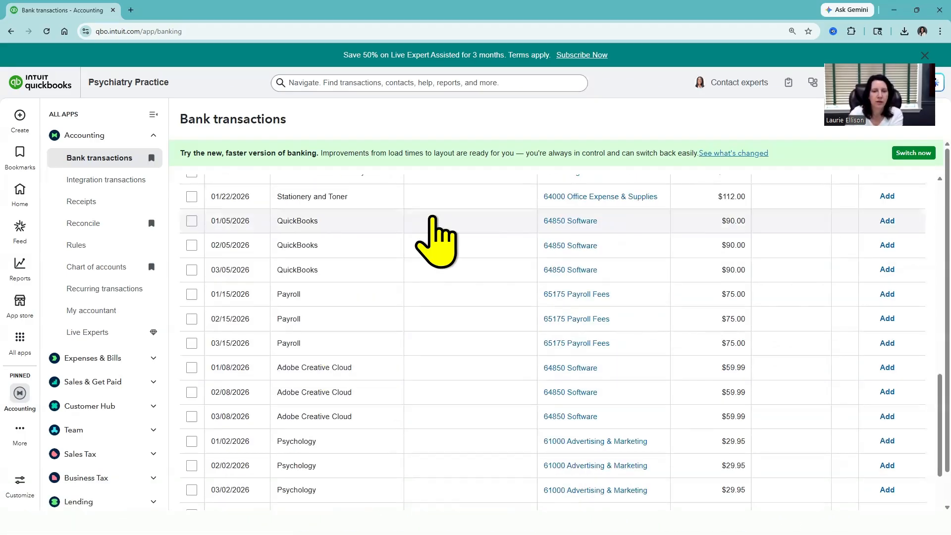
left_click(436, 218)
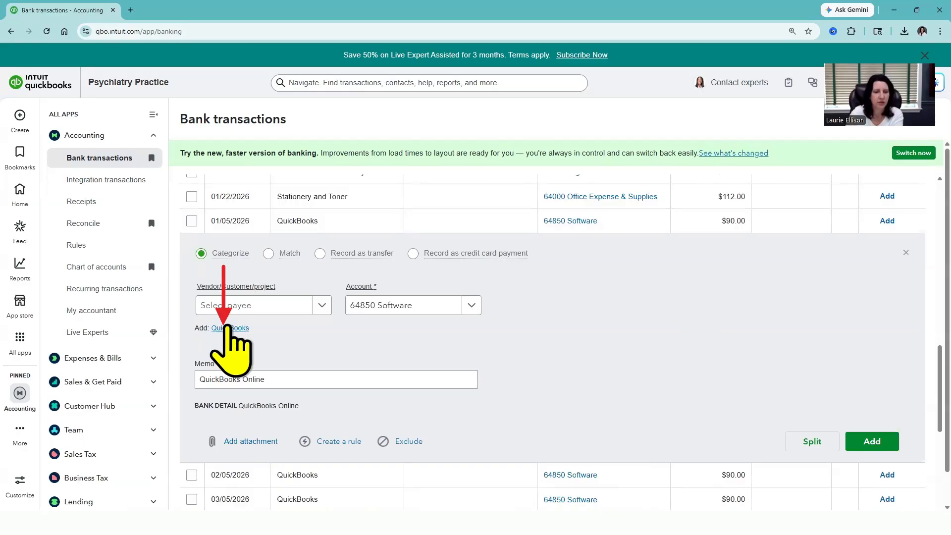
left_click(229, 328)
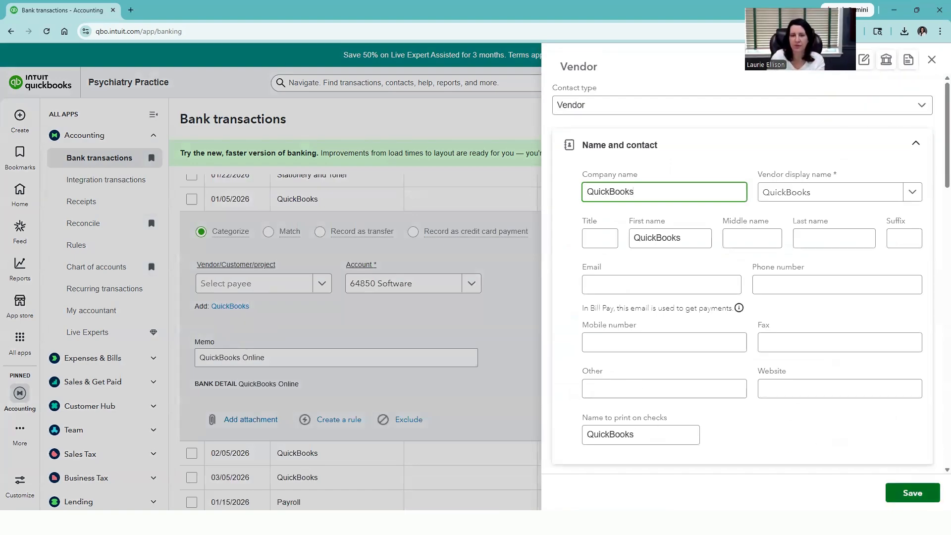
left_click(913, 492)
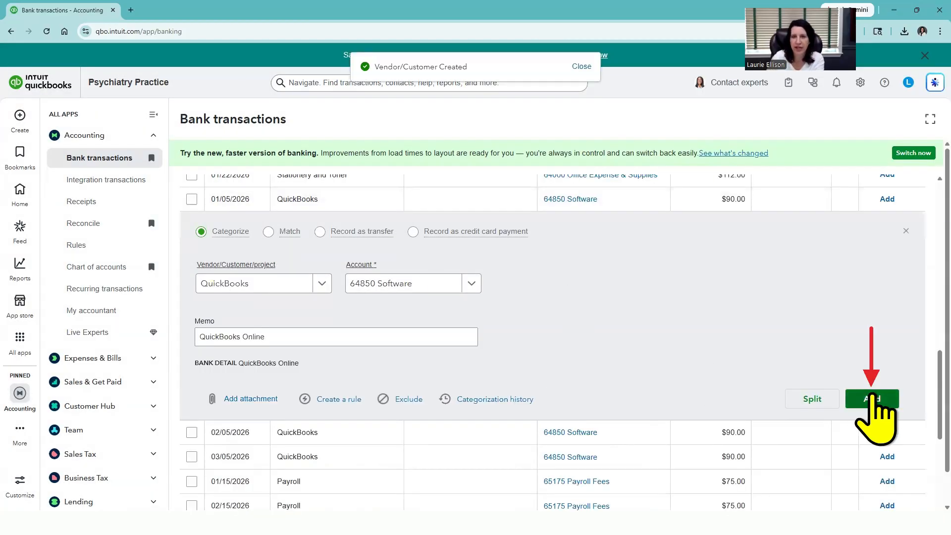
left_click(873, 399)
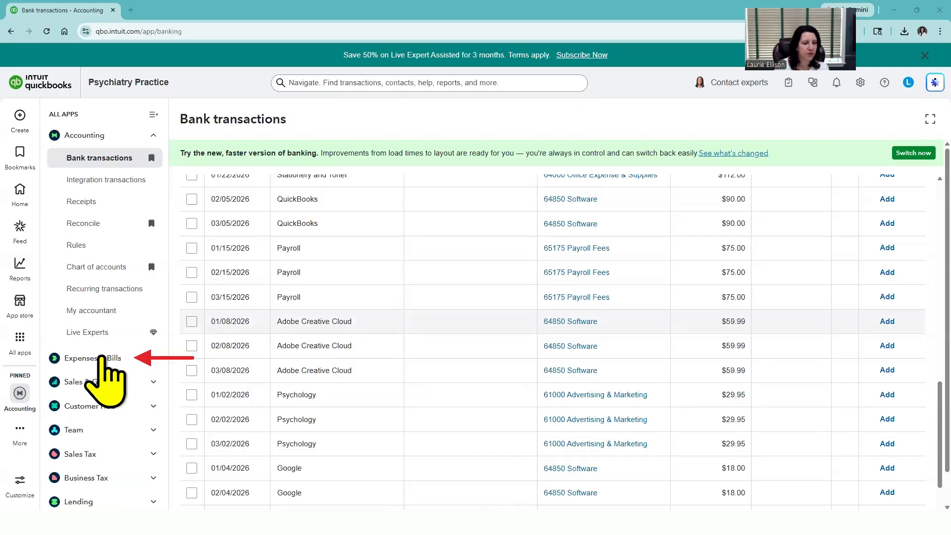
Bookmark the Vendors page under Expenses & Bills and open it
left_click(102, 357)
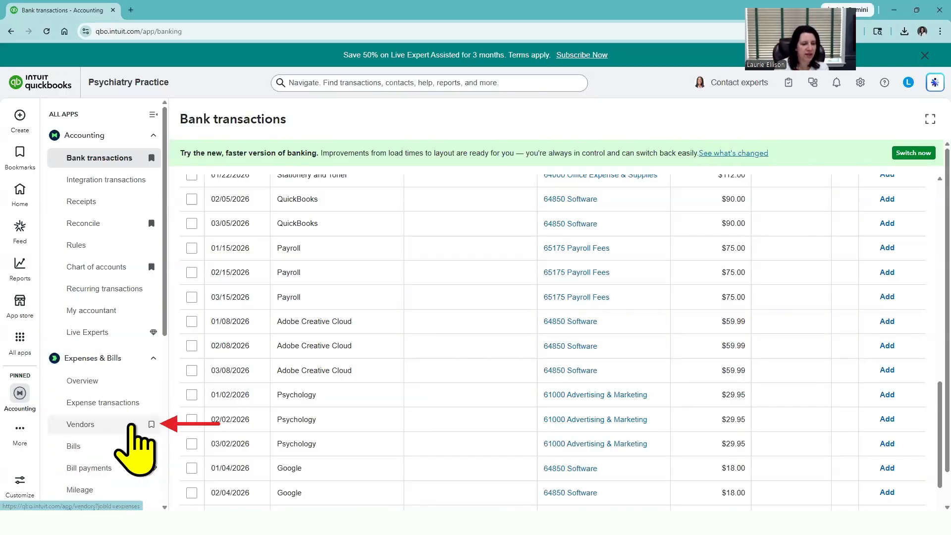
left_click(151, 424)
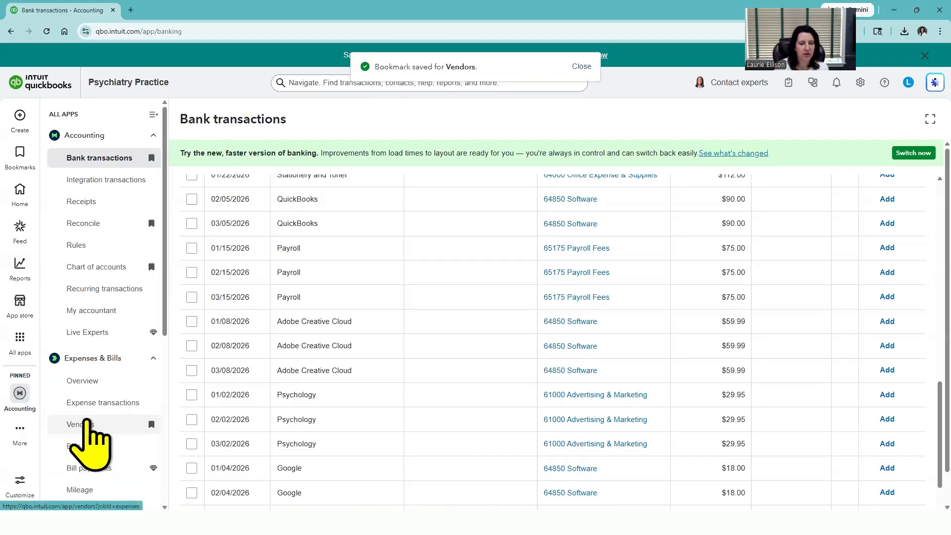
left_click(87, 424)
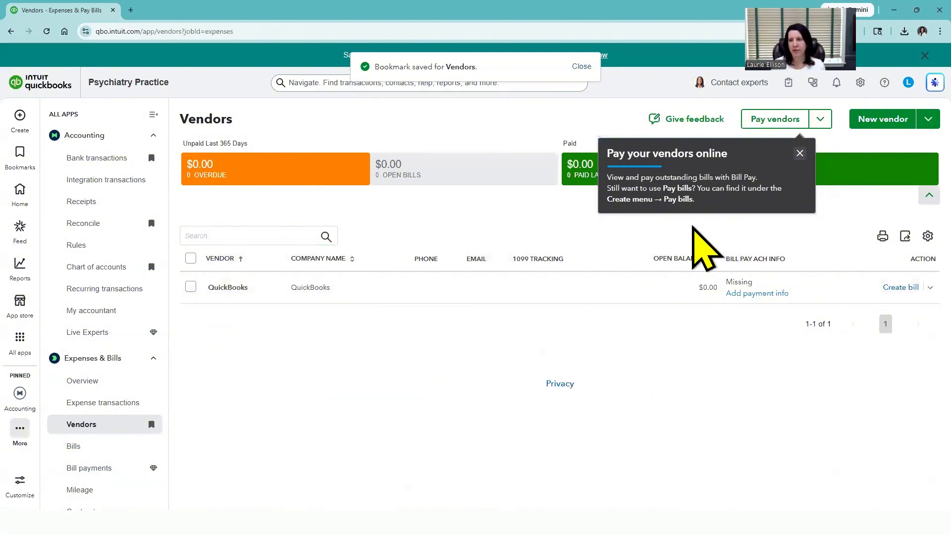
Create a new vendor with the company name Adobe
left_click(873, 118)
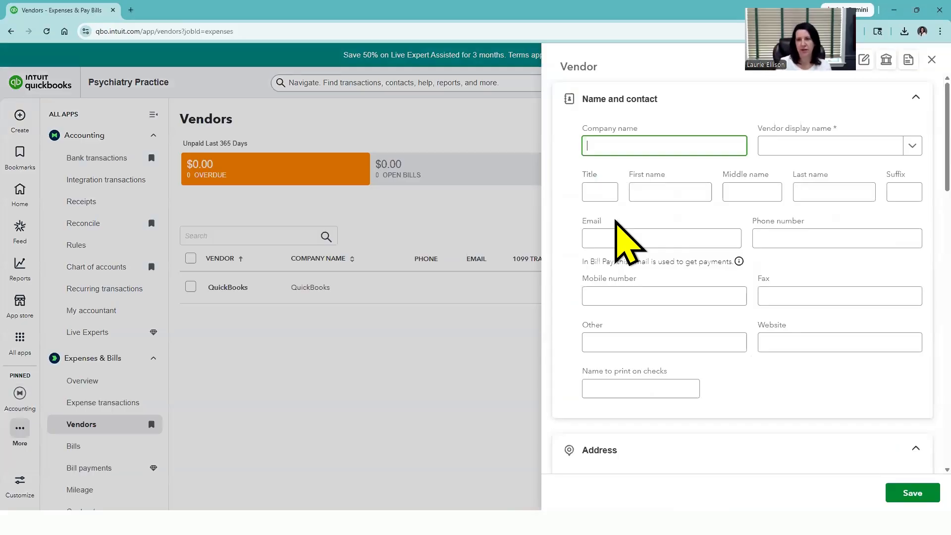
type("Ad")
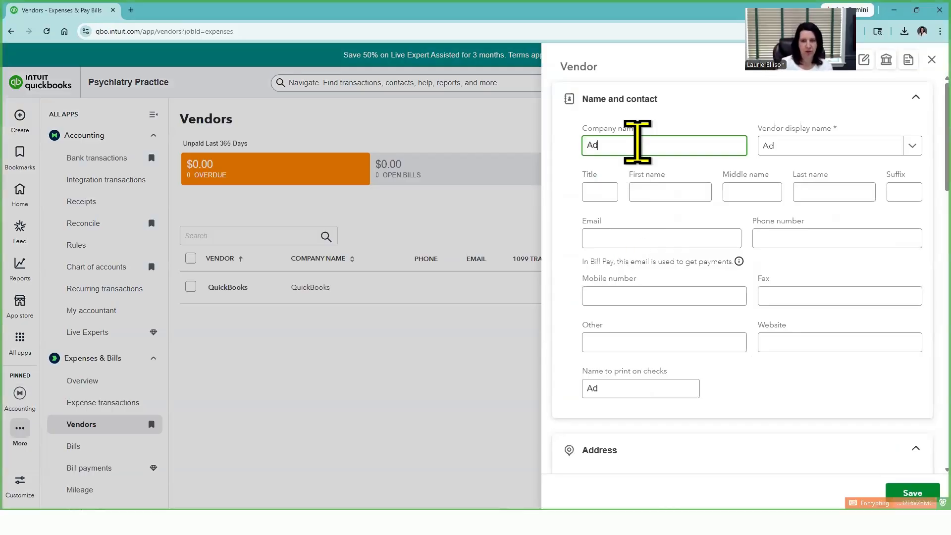
type("ob")
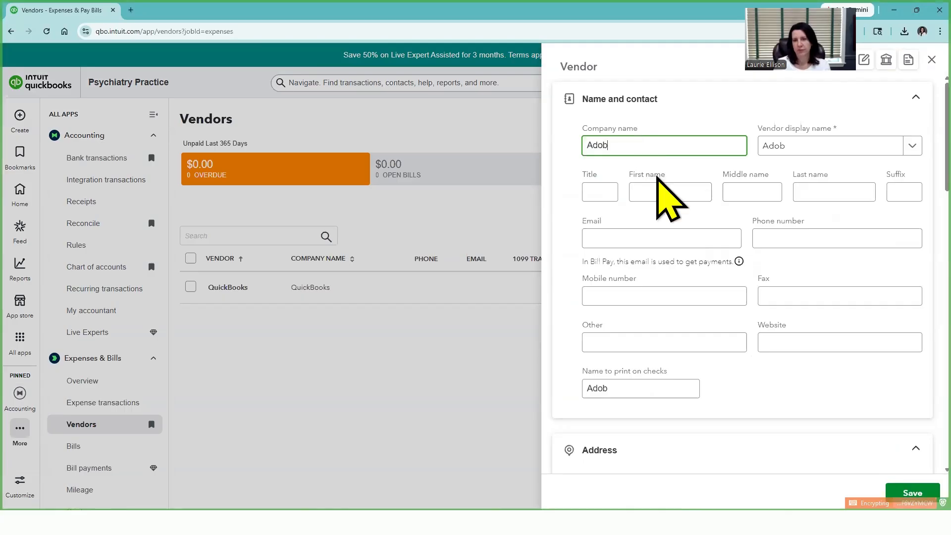
type("e")
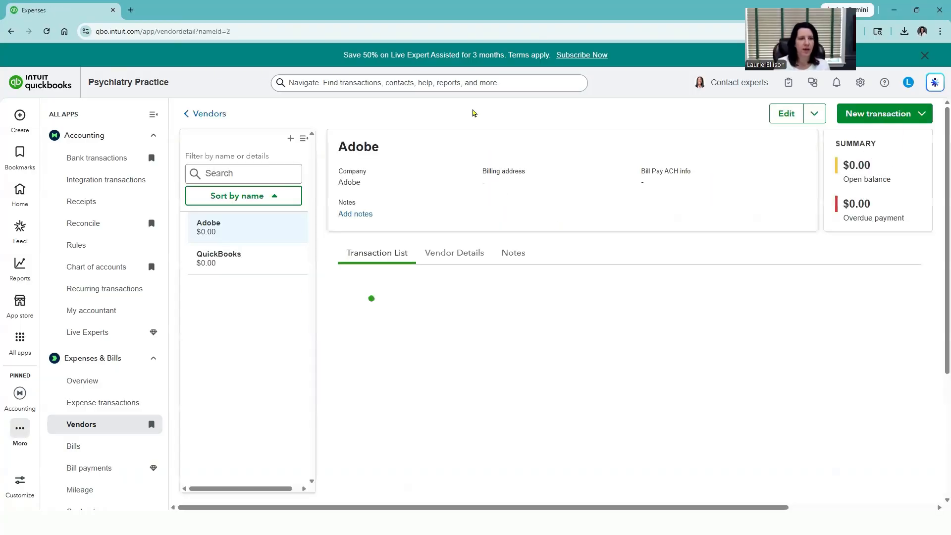
Return to the vendor list and create another vendor with the company name BMW Financial Services
left_click(207, 113)
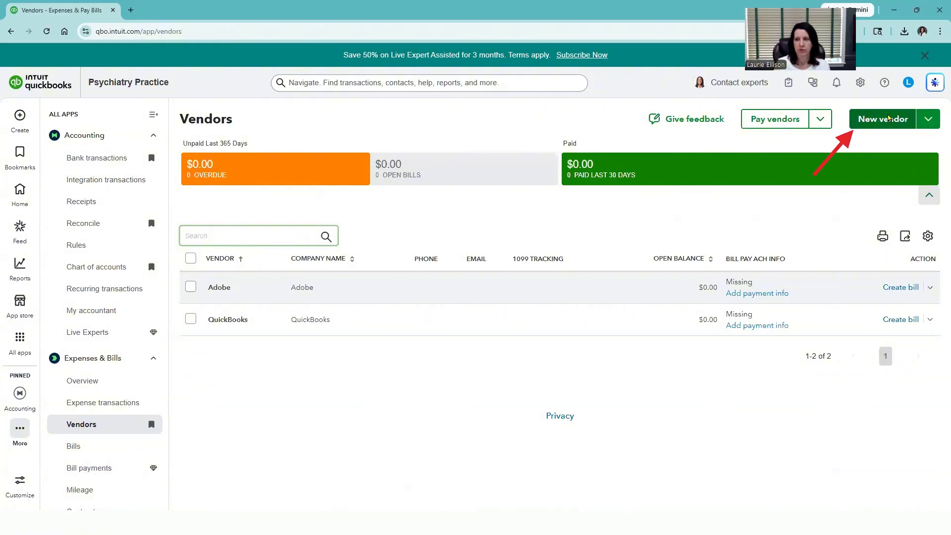
left_click(879, 120)
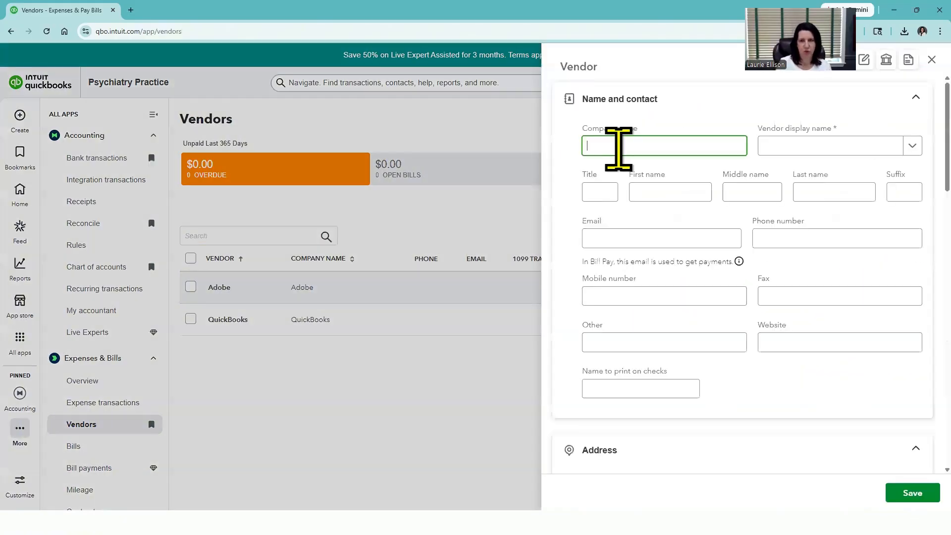
type("B")
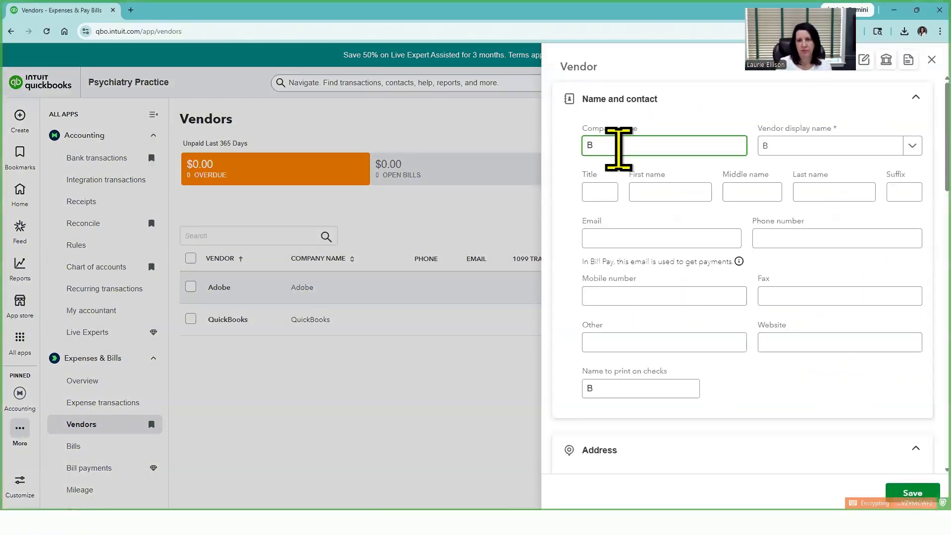
type("MW ")
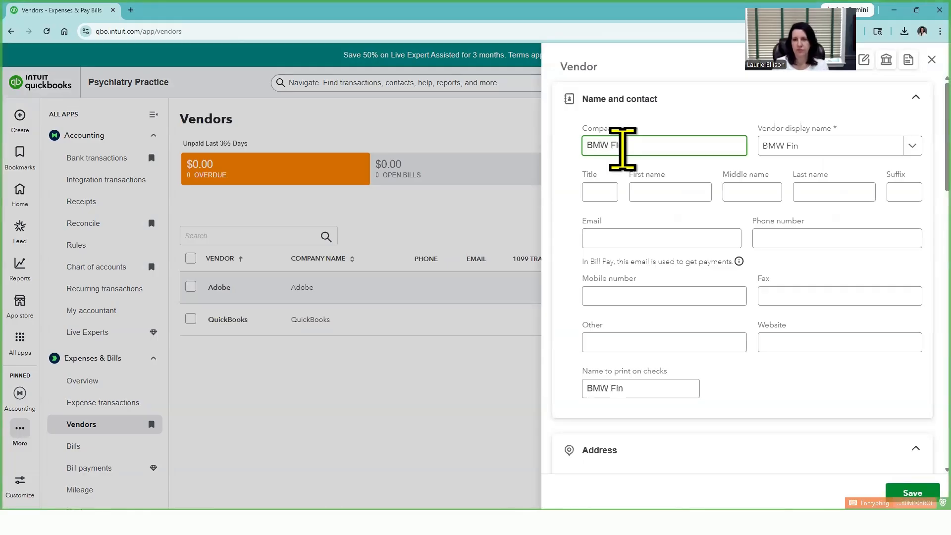
type("Fin")
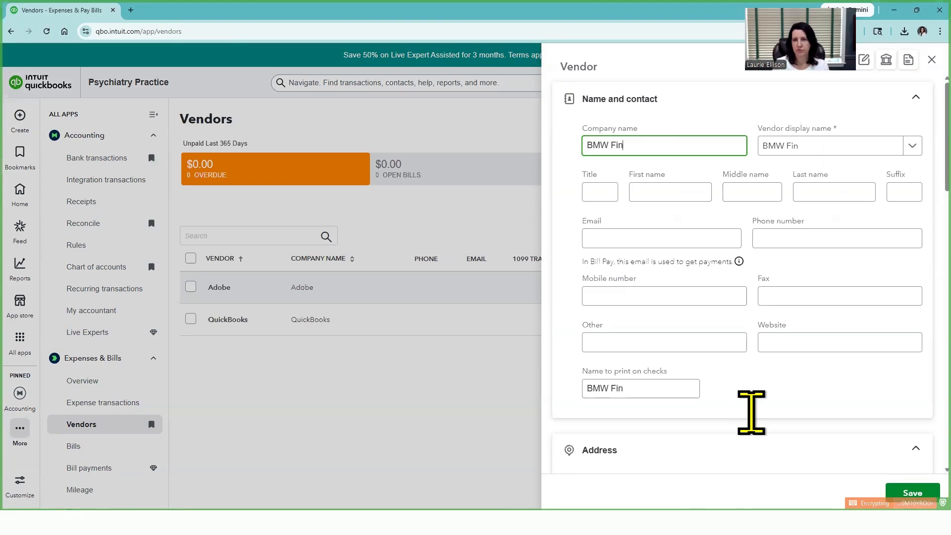
type("ancial Services")
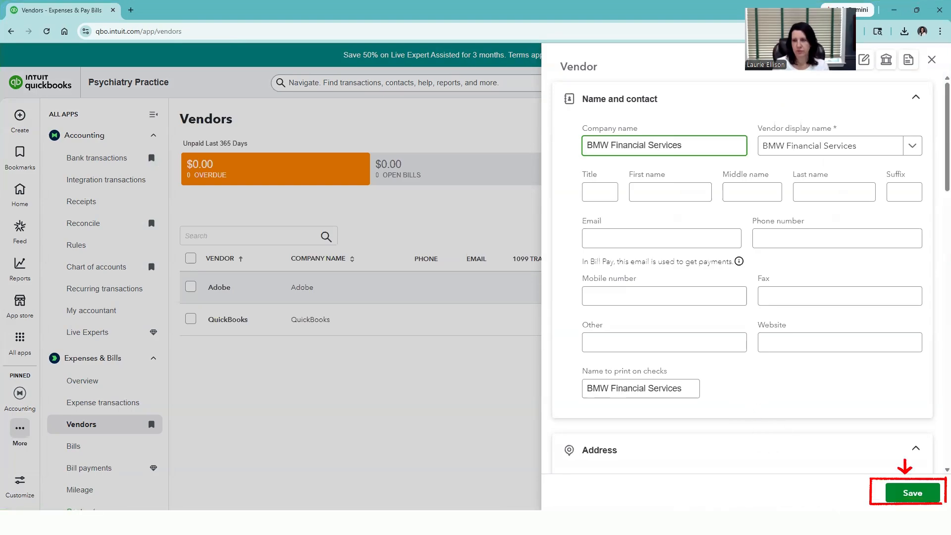
left_click(912, 493)
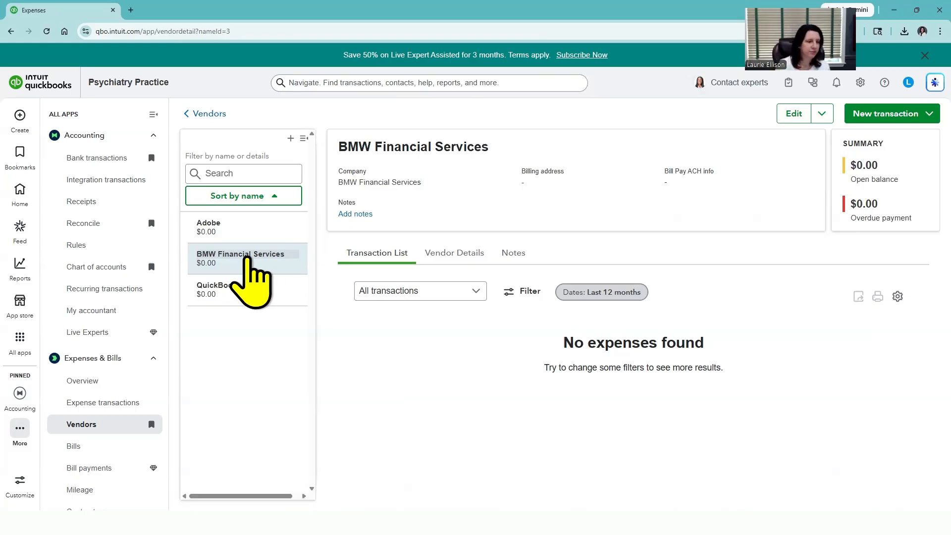
Open the chart of accounts and look through the equity, income, cost of goods sold and expense accounts
left_click(96, 266)
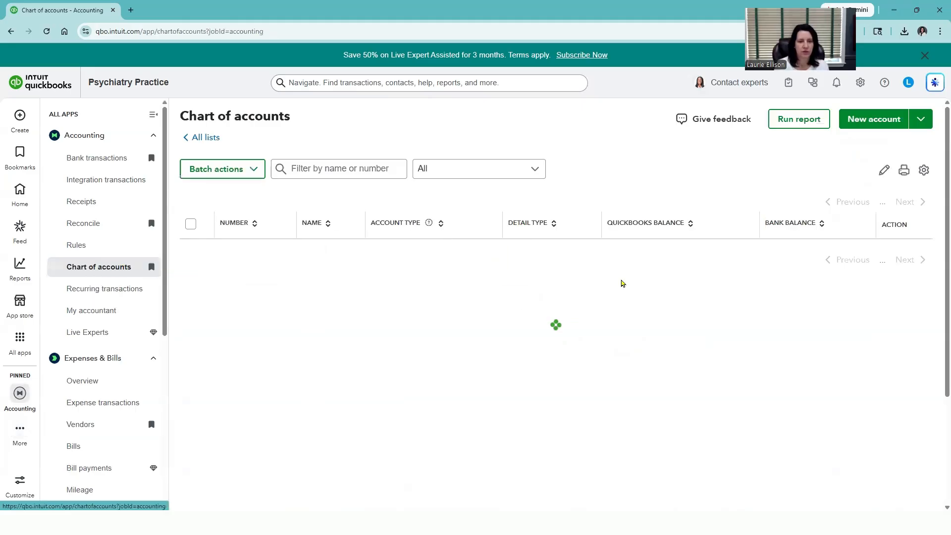
scroll(662, 372, "down", 5)
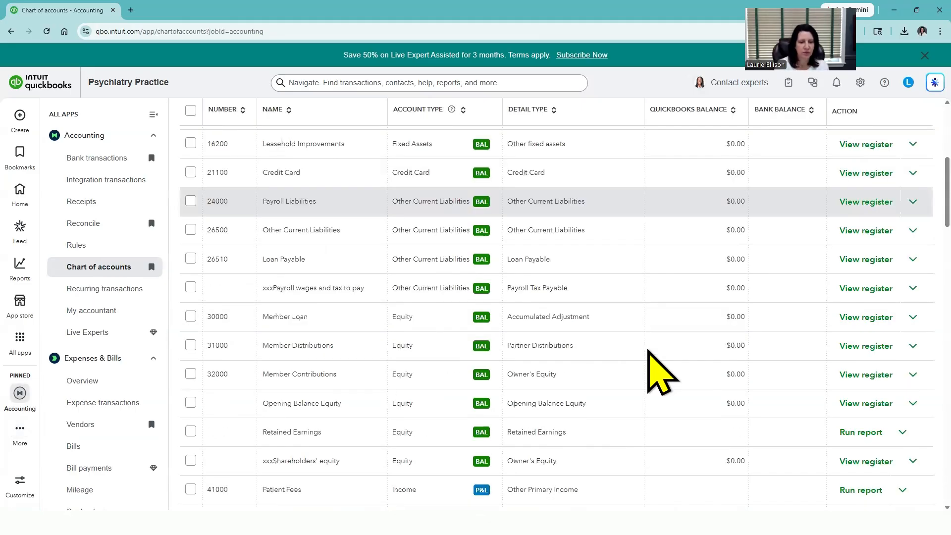
scroll(661, 371, "down", 5)
scroll(662, 371, "down", 3)
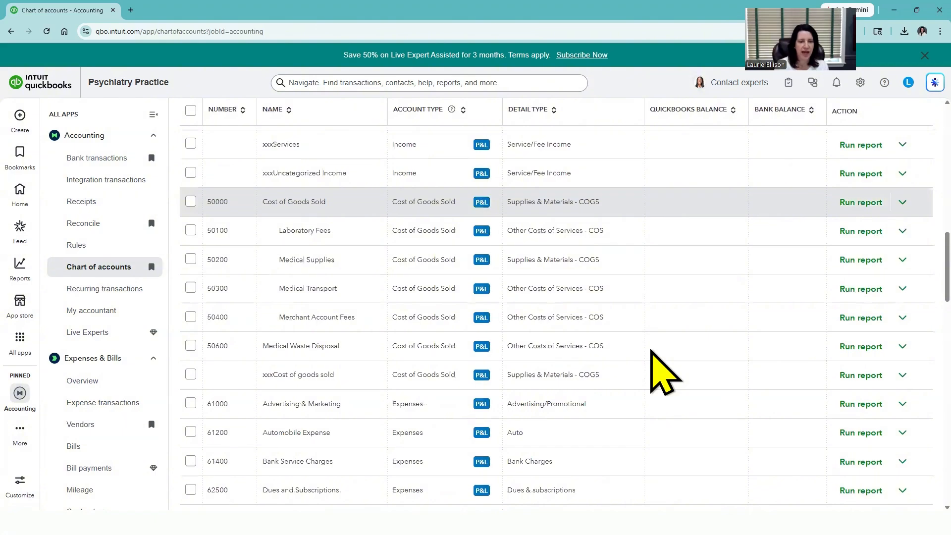
scroll(652, 351, "down", 2)
scroll(661, 372, "down", 2)
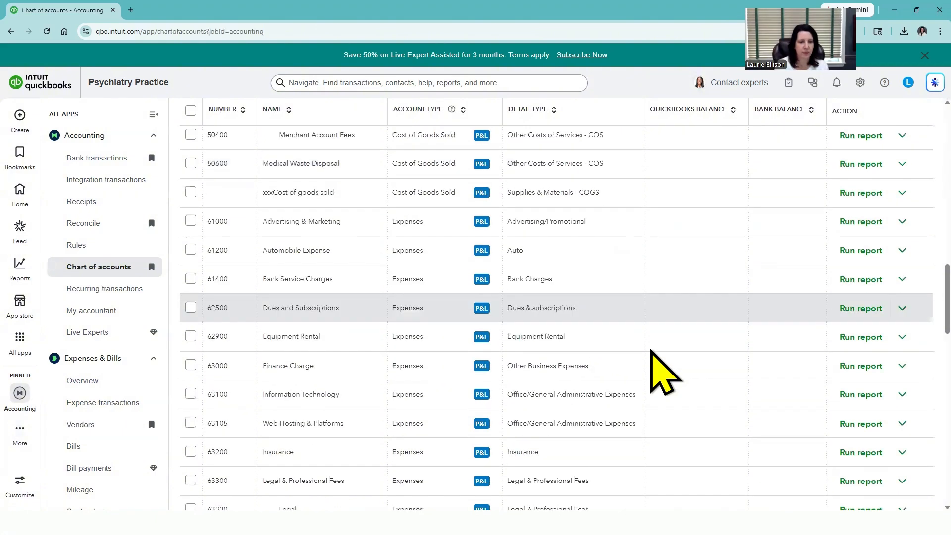
scroll(661, 371, "down", 2)
scroll(662, 372, "down", 1)
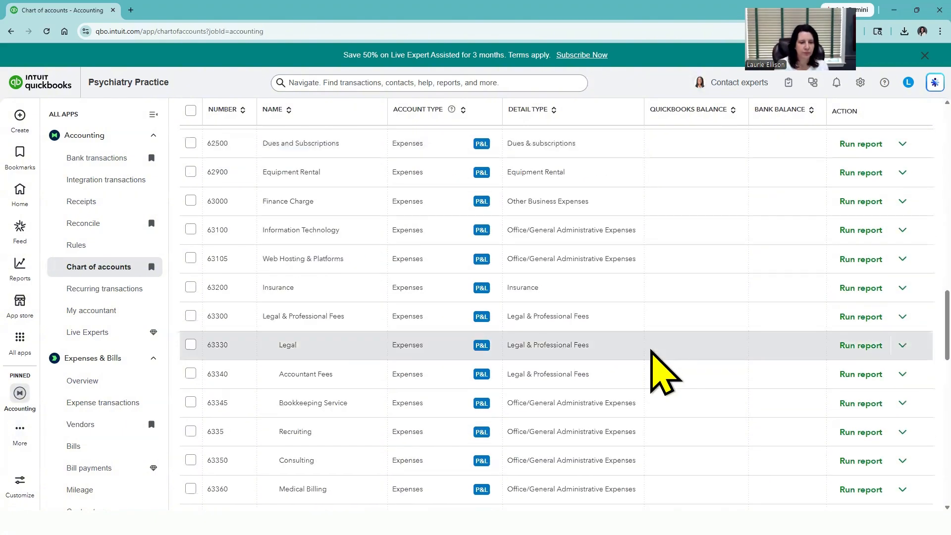
scroll(664, 372, "down", 3)
scroll(663, 372, "down", 1)
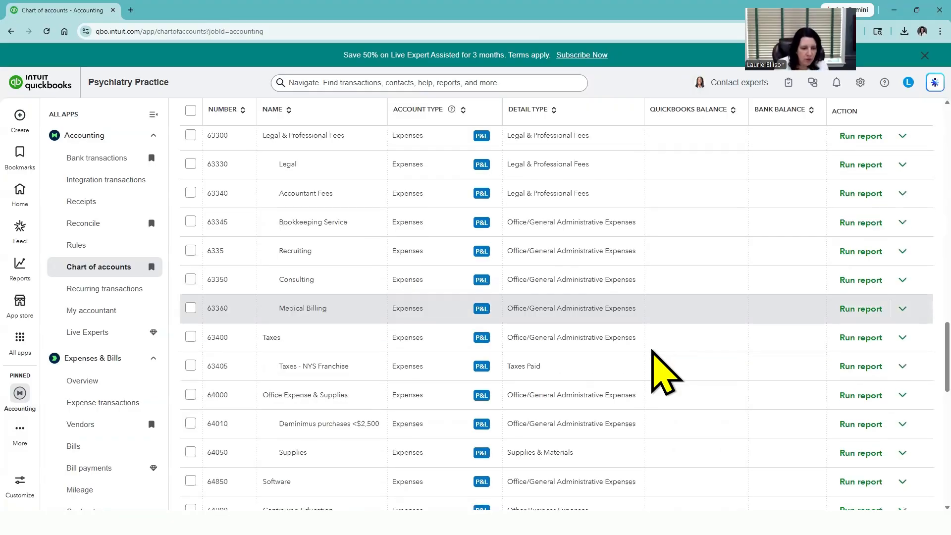
scroll(653, 351, "down", 2)
scroll(653, 351, "down", 4)
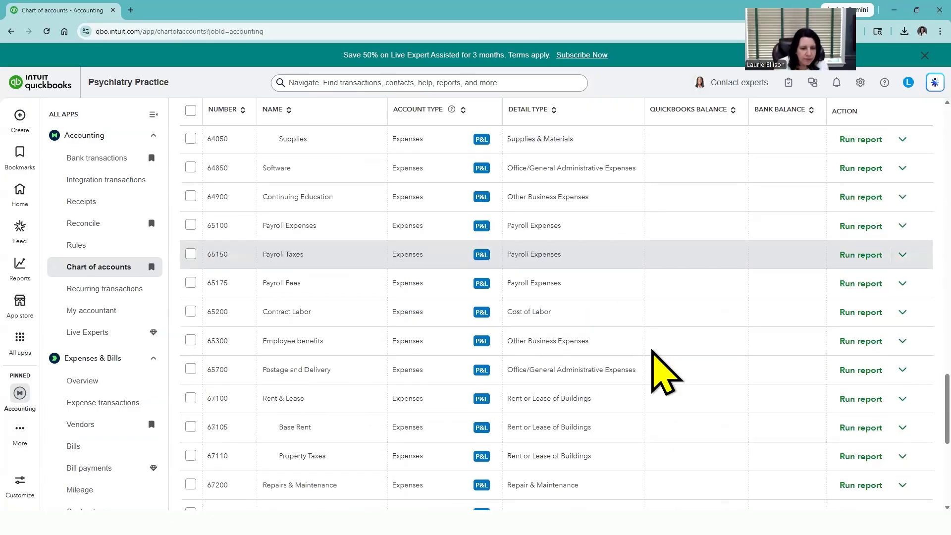
scroll(665, 373, "down", 1)
scroll(665, 373, "down", 4)
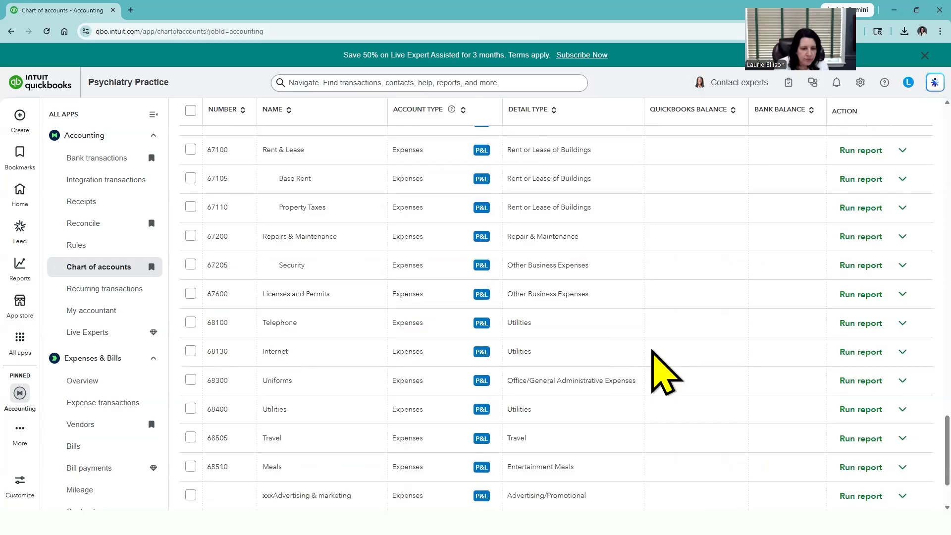
scroll(665, 372, "down", 1)
scroll(665, 373, "up", 1)
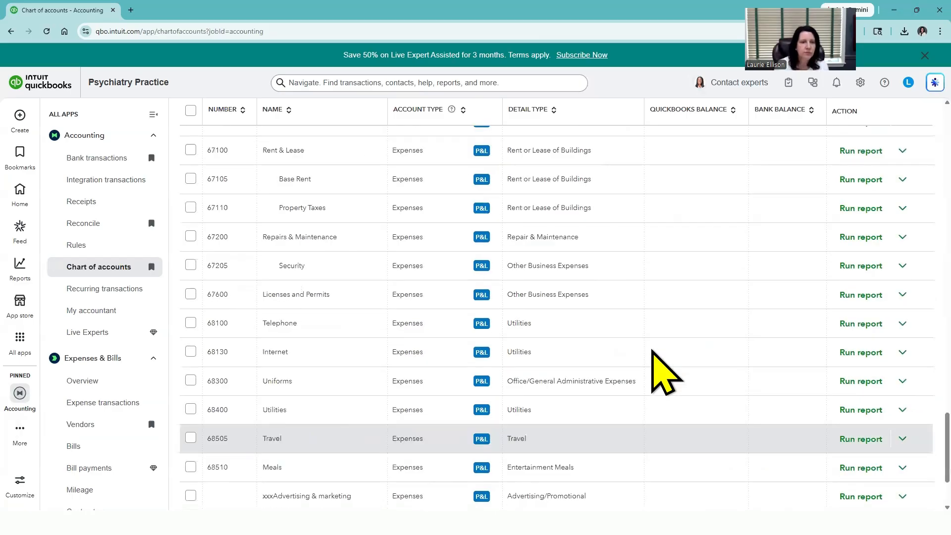
scroll(654, 352, "up", 3)
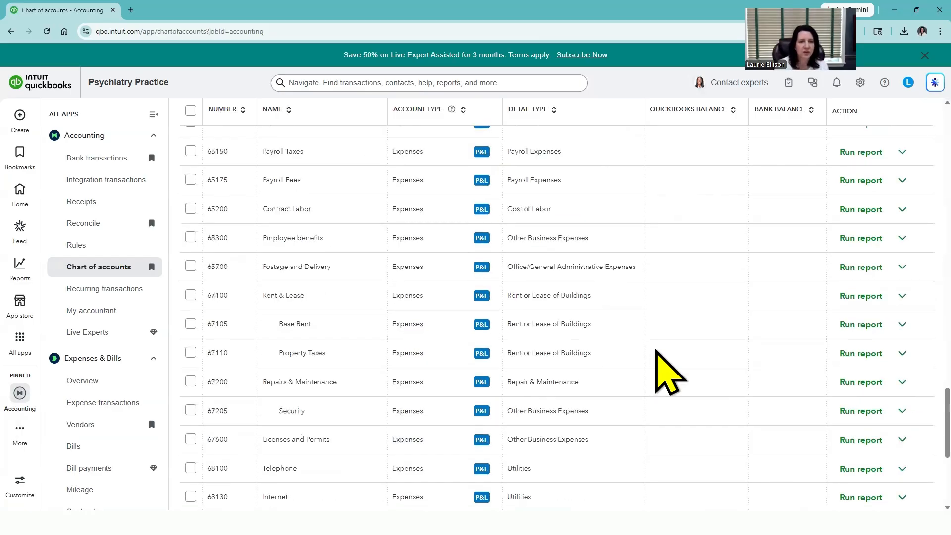
scroll(653, 353, "up", 10)
scroll(658, 350, "up", 2)
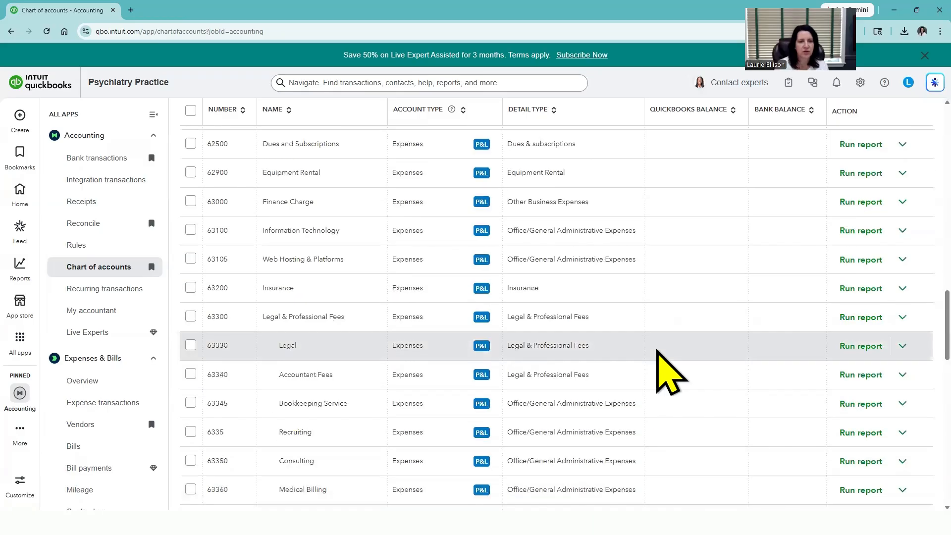
Return to the start of the chart of accounts and filter it by "auto" and by account number 61200
scroll(658, 351, "up", 3)
scroll(658, 351, "up", 6)
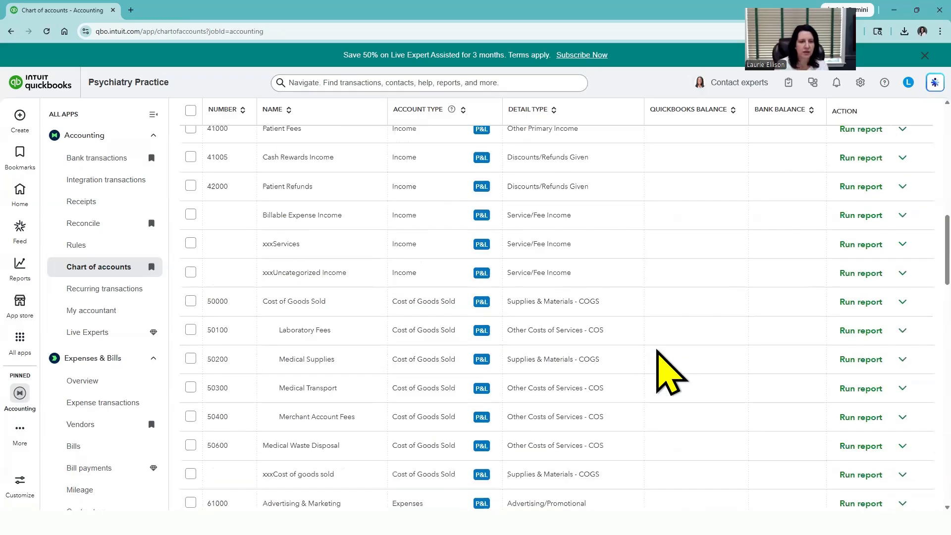
scroll(658, 351, "up", 3)
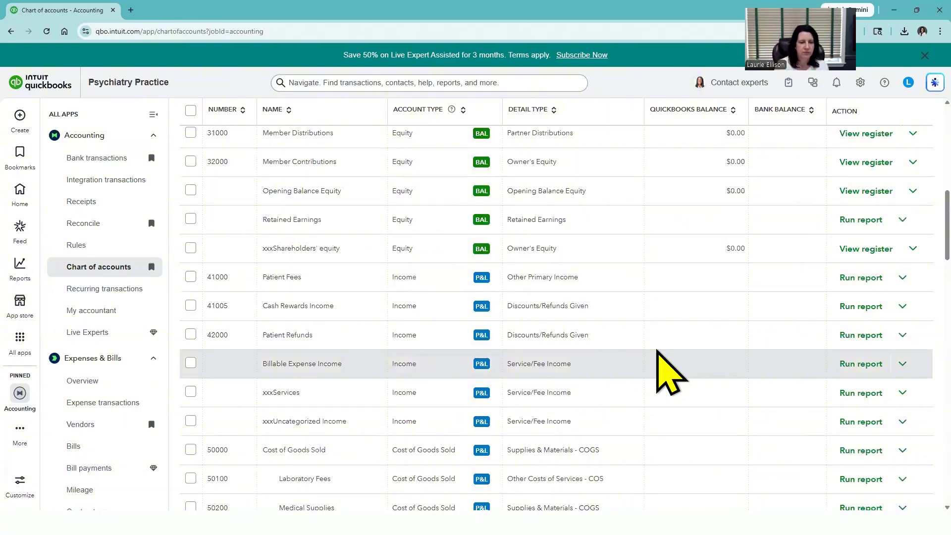
scroll(669, 371, "up", 9)
scroll(299, 162, "up", 3)
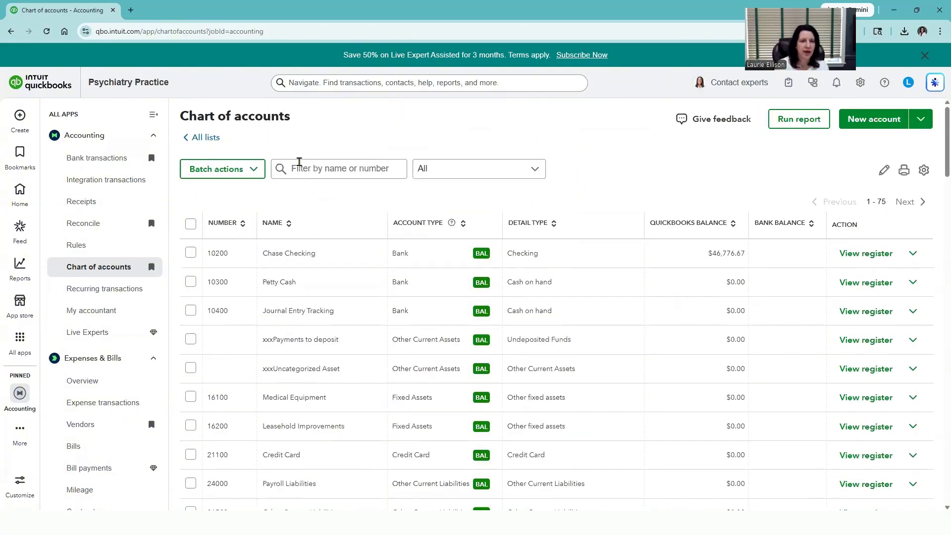
left_click(300, 162)
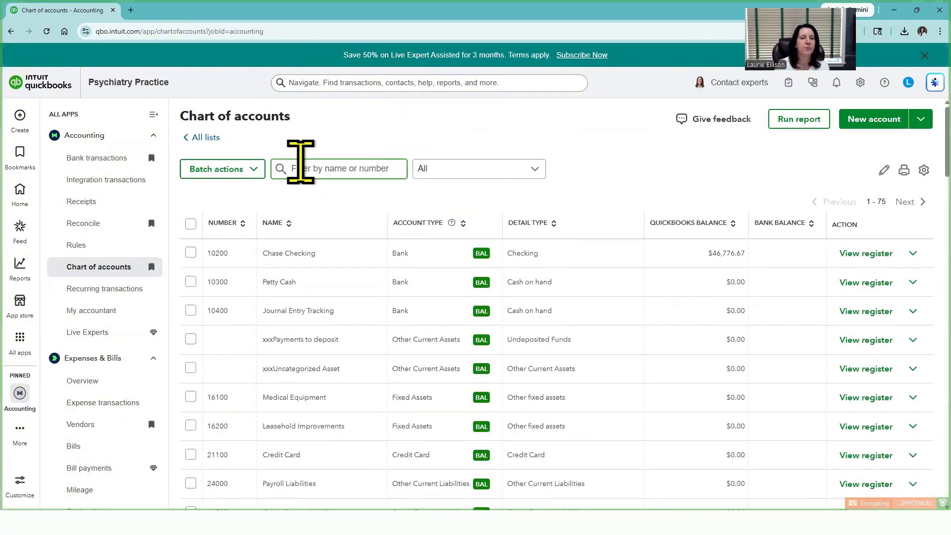
type("auto")
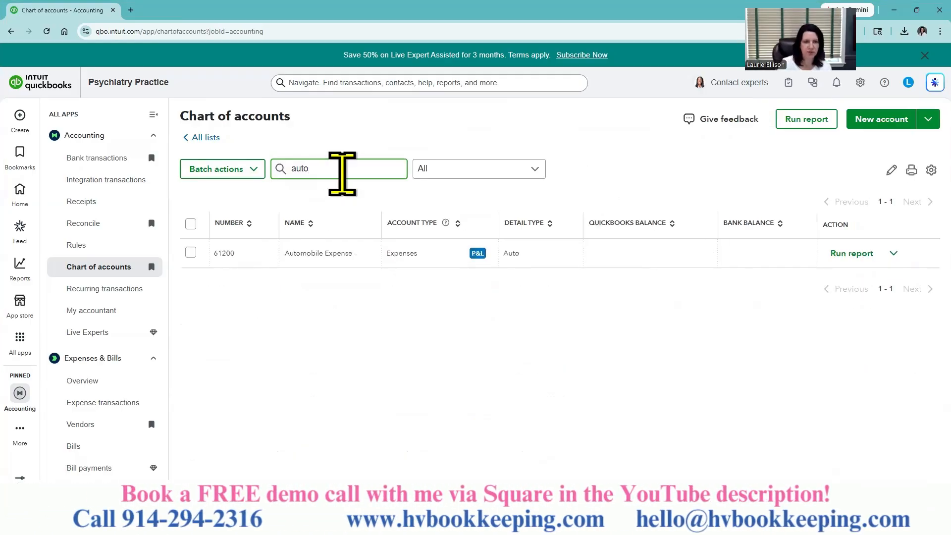
key("ctrl+a")
key("BackSpace")
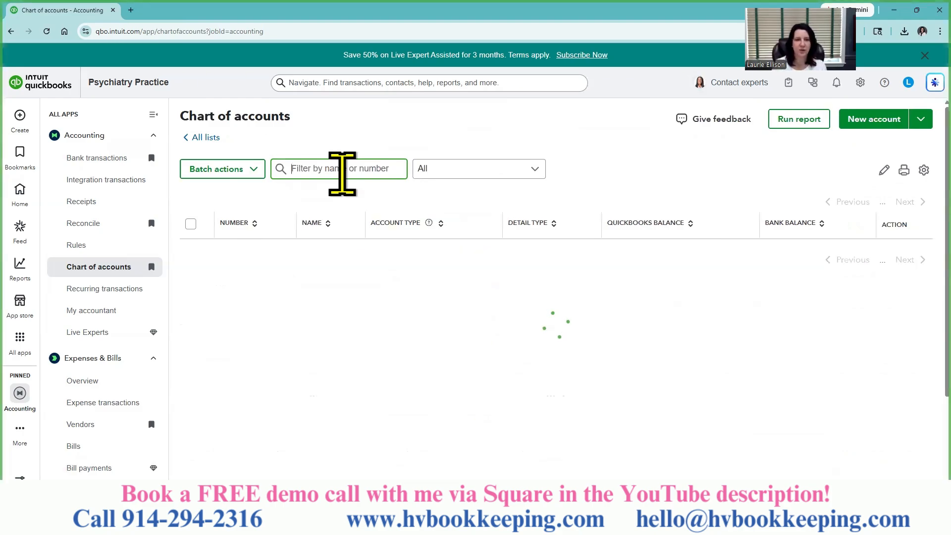
type("61200")
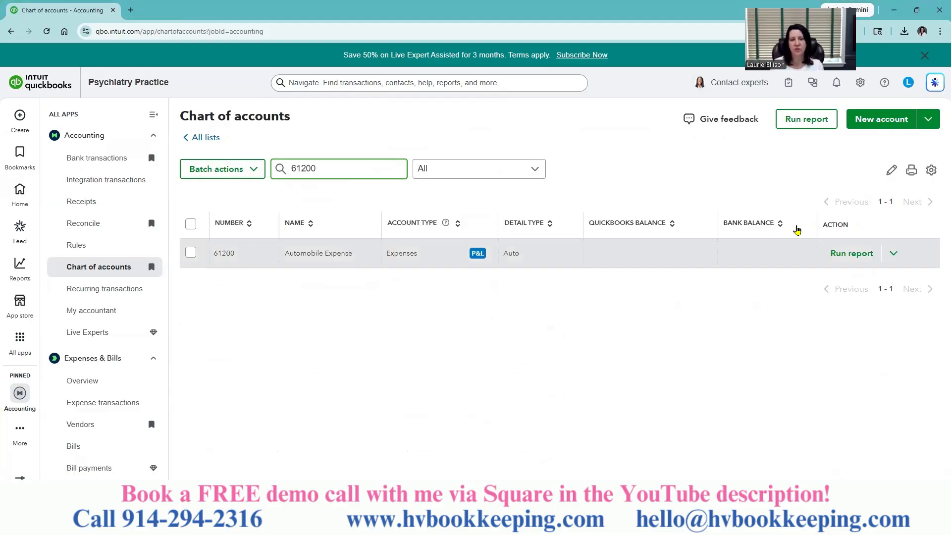
Start a new account named Auto Lease with account type Expenses and detail type Auto
left_click(884, 118)
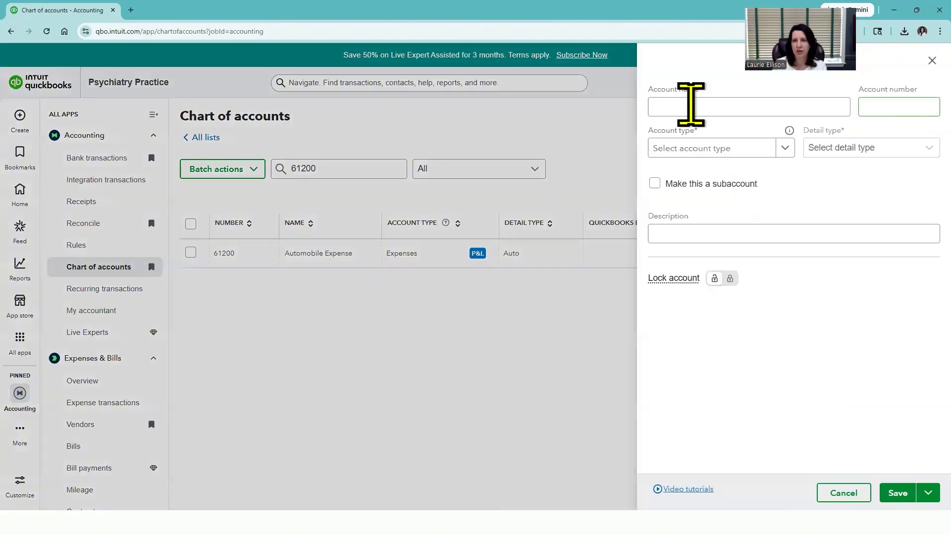
left_click(691, 106)
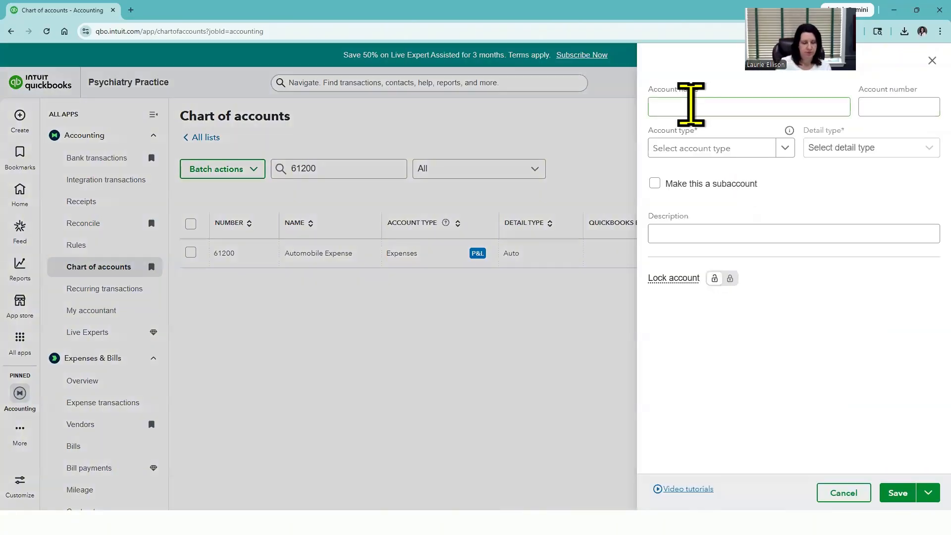
type("Aut")
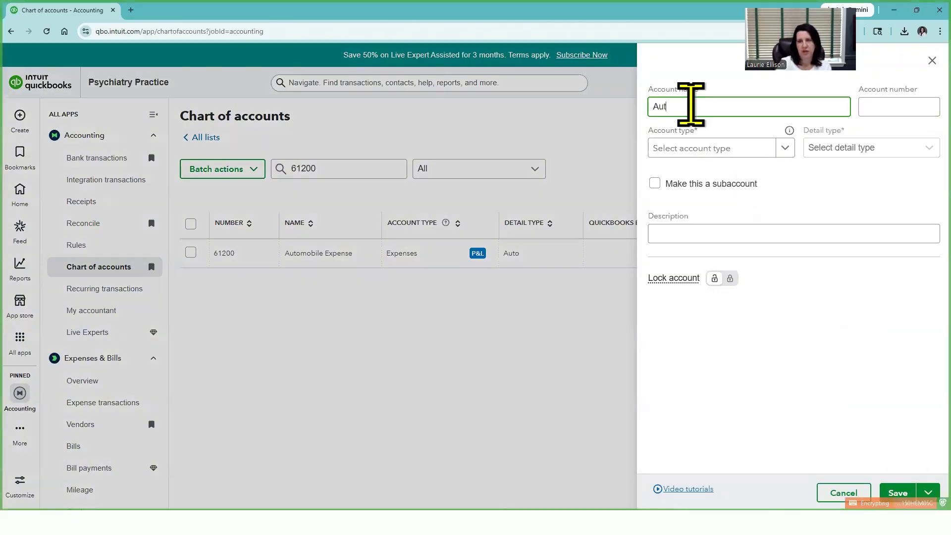
type("o Lease")
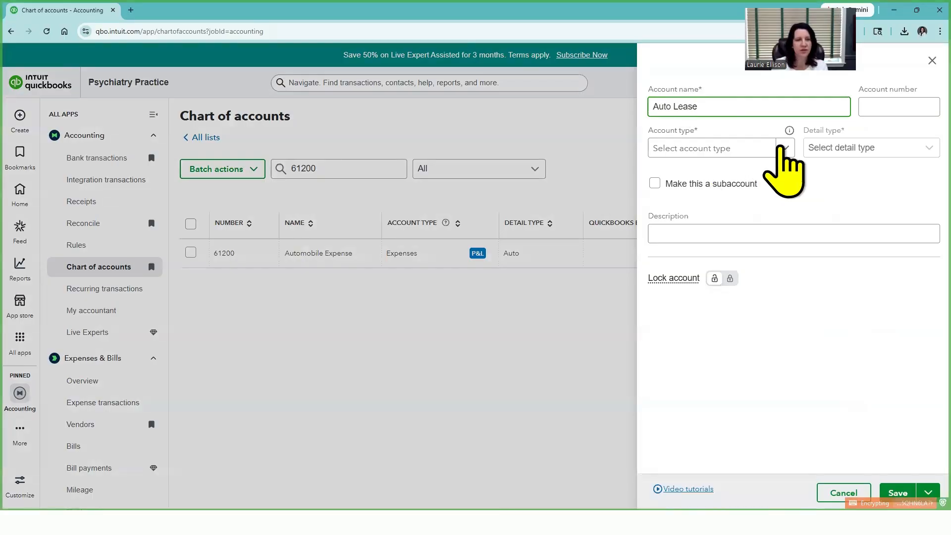
left_click(783, 148)
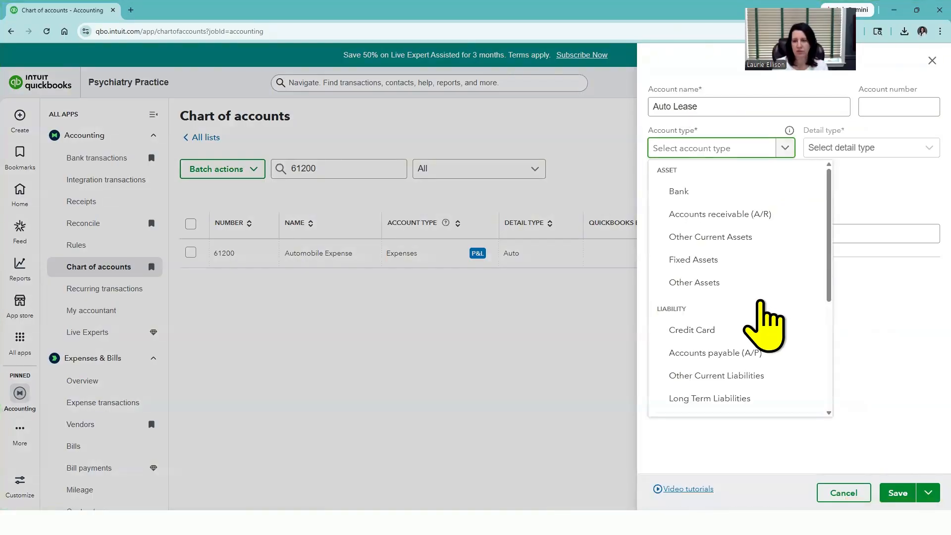
scroll(762, 318, "down", 2)
scroll(765, 319, "down", 1)
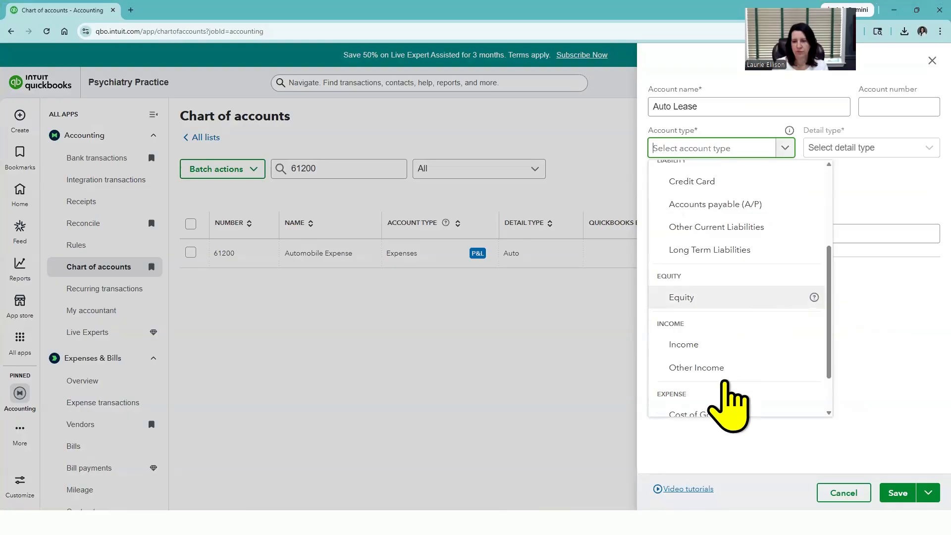
scroll(731, 401, "down", 1)
left_click(875, 148)
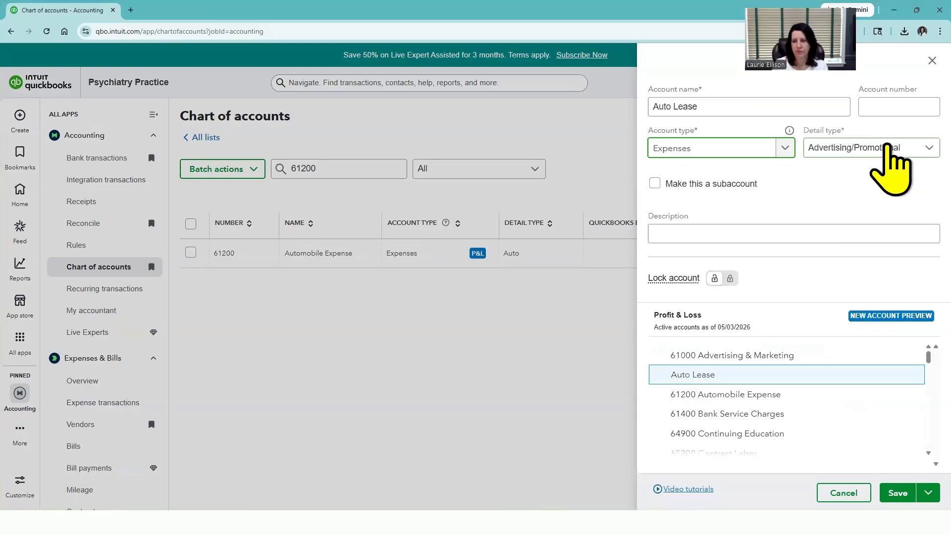
left_click(886, 148)
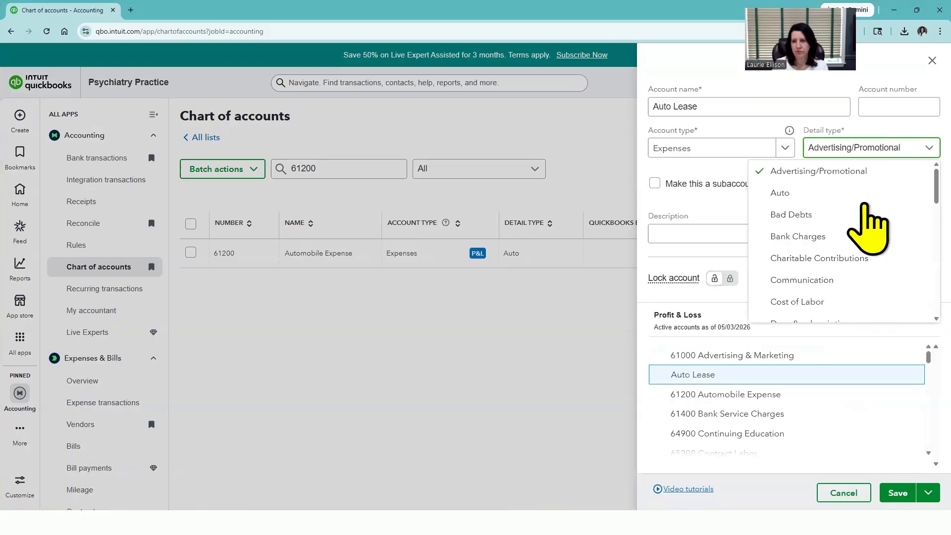
left_click(811, 194)
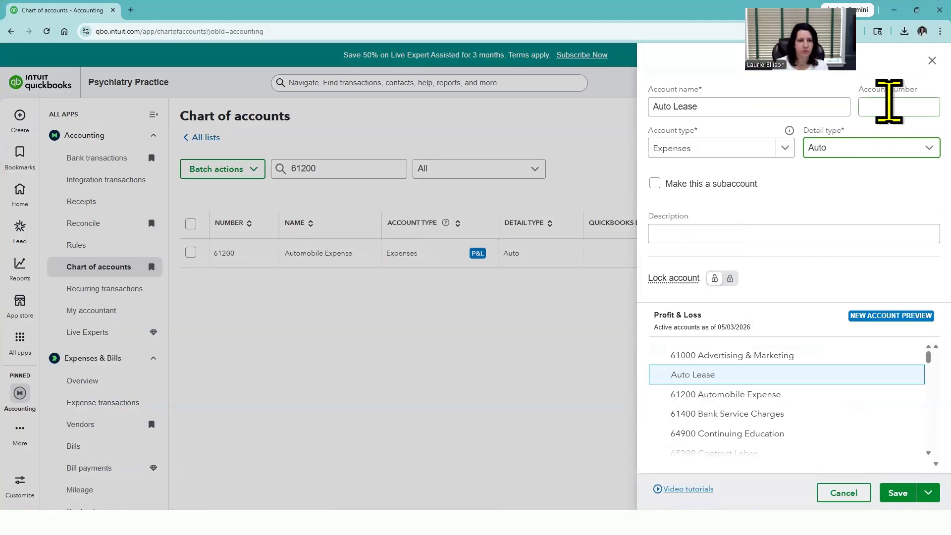
Give the Auto Lease account the number 61225 and save it
left_click(889, 101)
type("6")
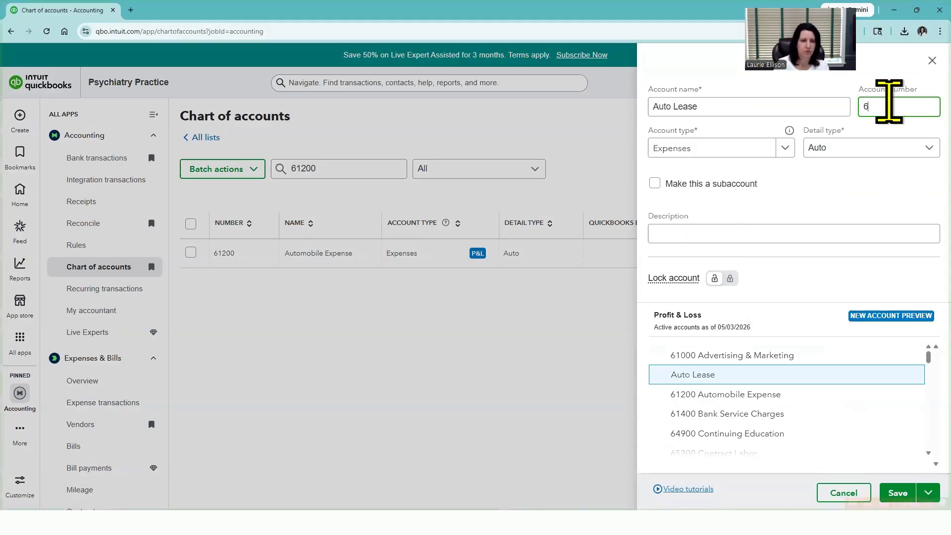
type("122")
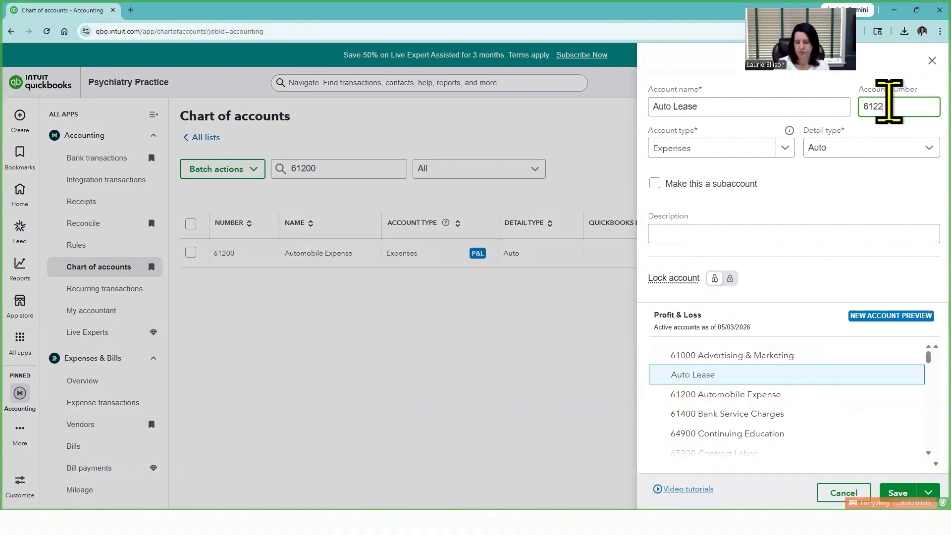
type("5")
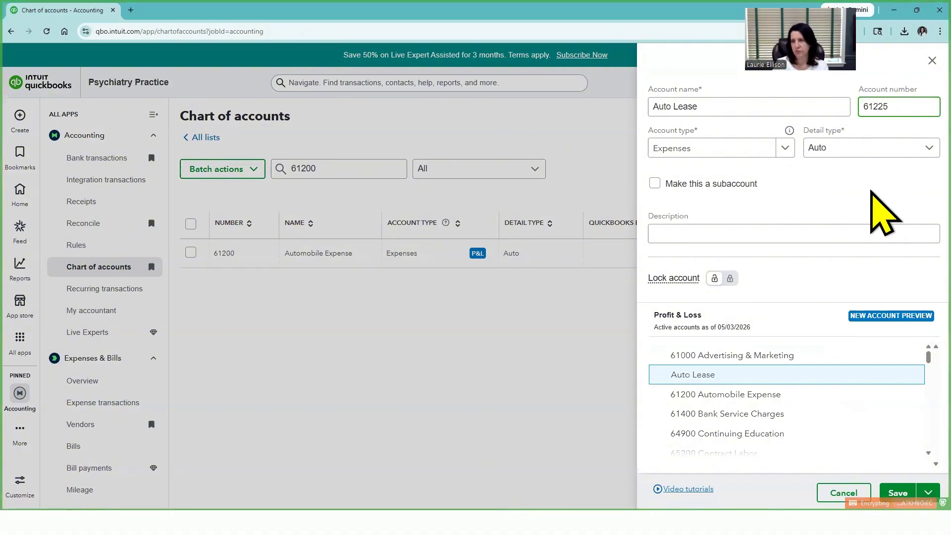
left_click(872, 192)
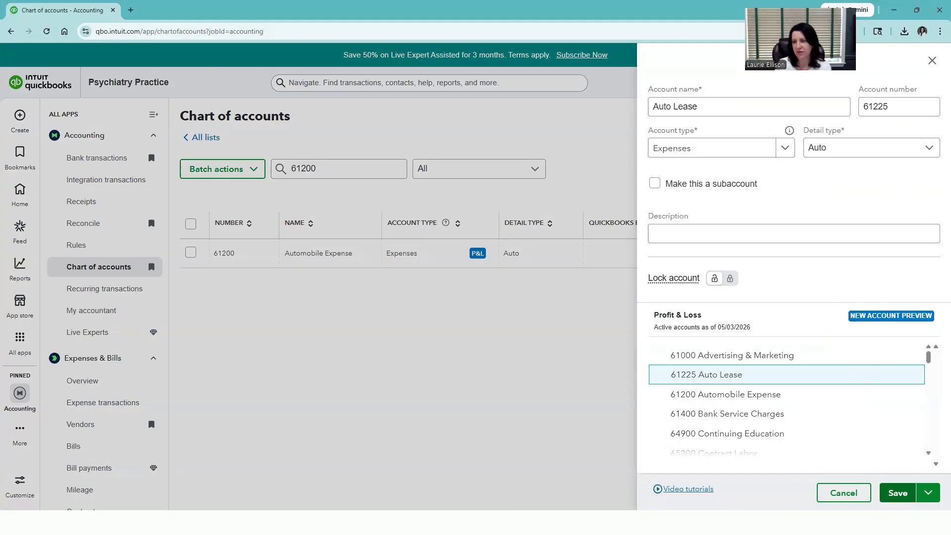
left_click(898, 493)
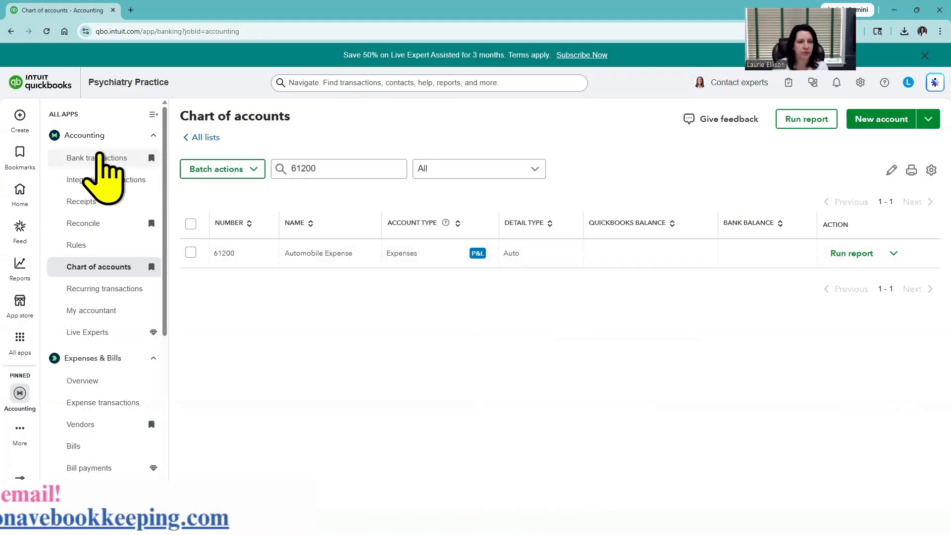
Open the bank transactions and search the ones for review for "bmw"
left_click(99, 158)
scroll(584, 267, "down", 3)
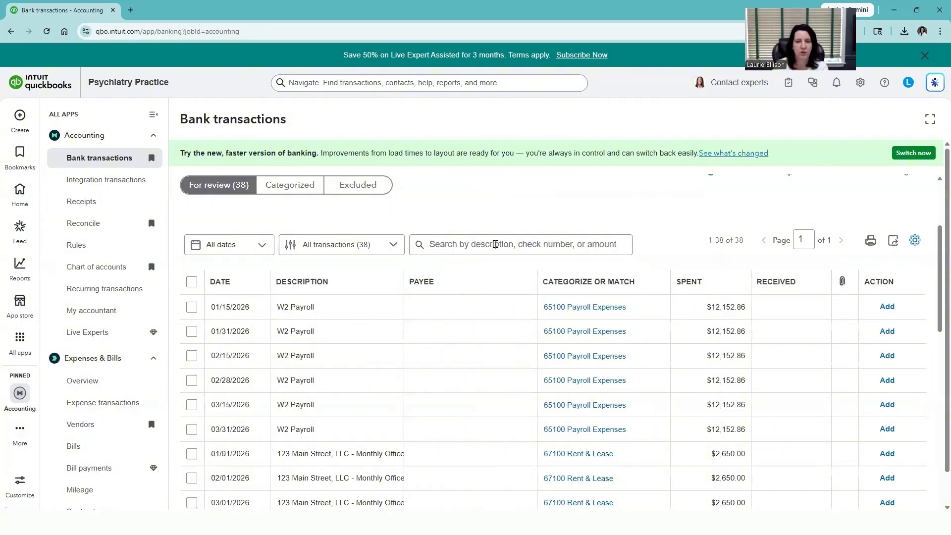
scroll(451, 289, "up", 1)
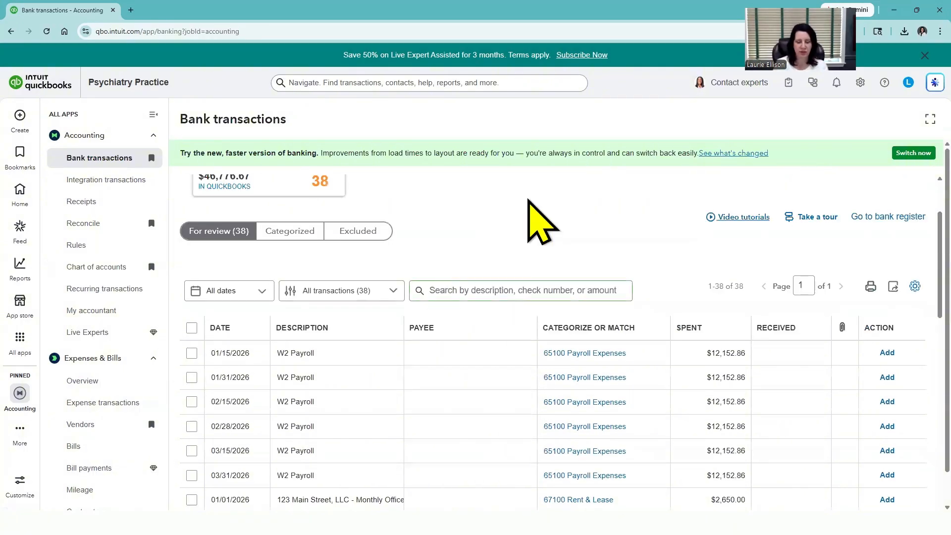
type("bmw")
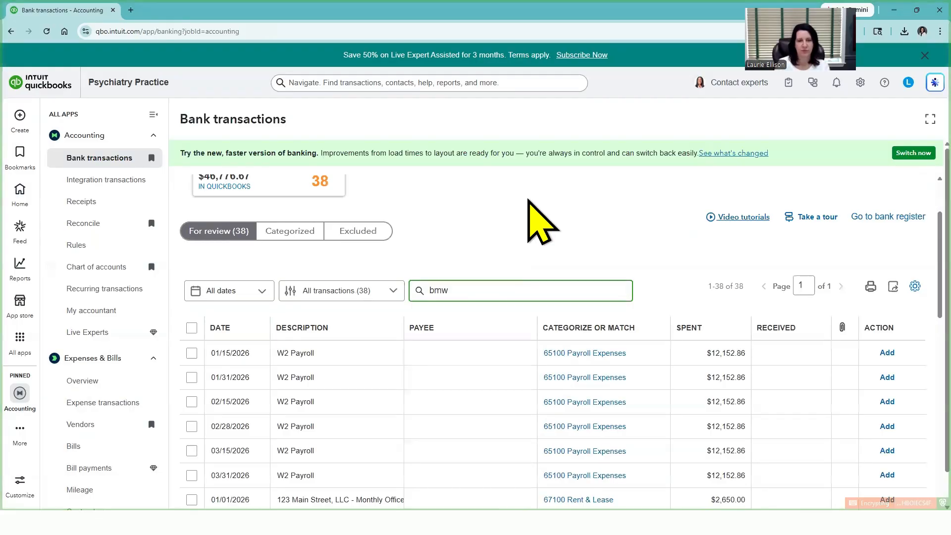
key("Return")
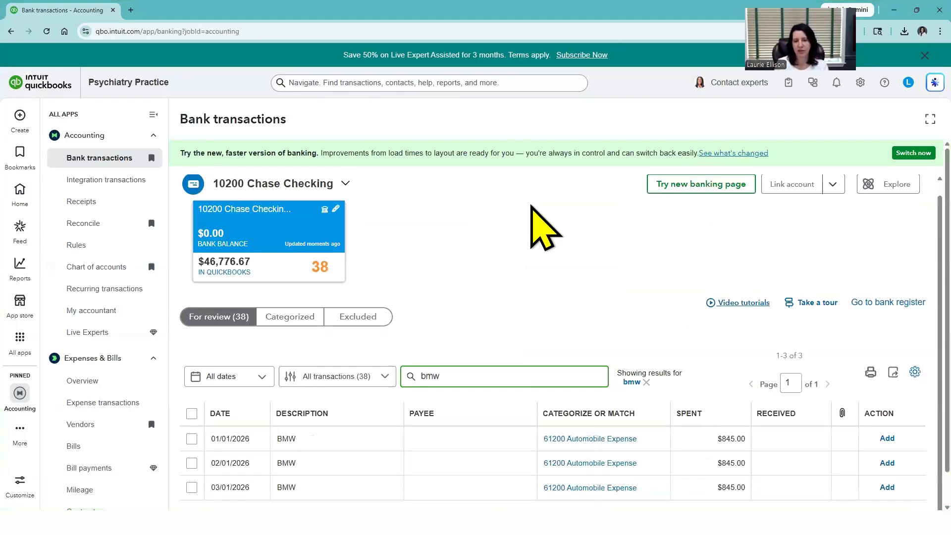
scroll(537, 225, "down", 1)
scroll(531, 206, "down", 1)
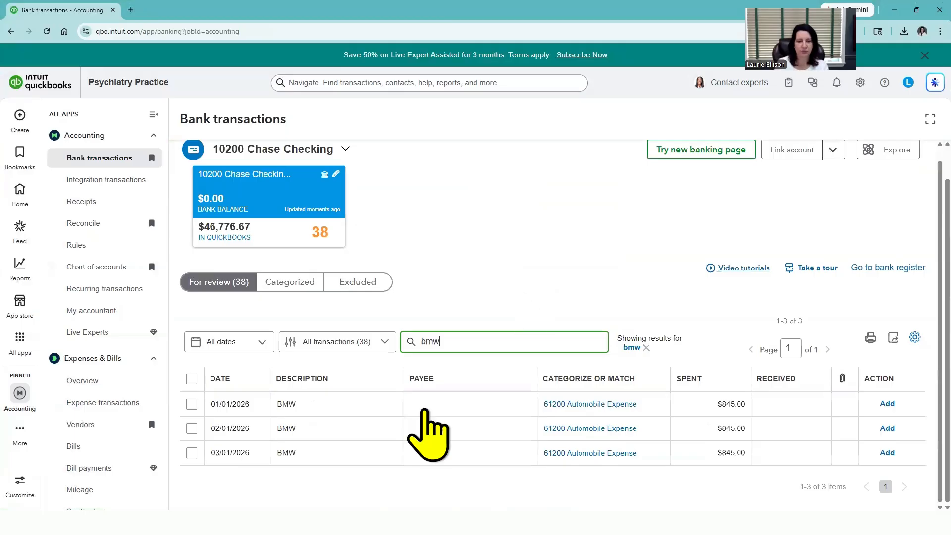
Assign the payee BMW Financial Services and the account 61225 Auto Lease to the BMW transactions
left_click(488, 402)
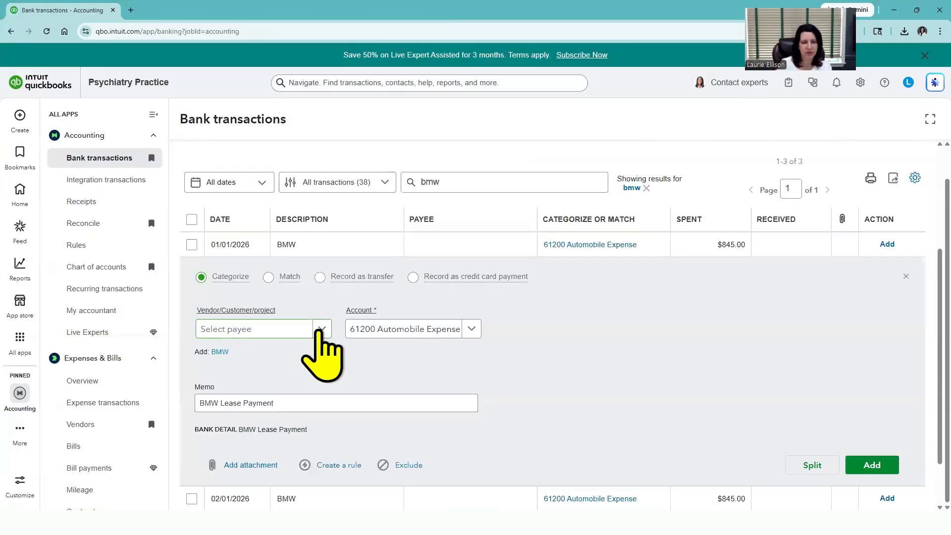
left_click(319, 329)
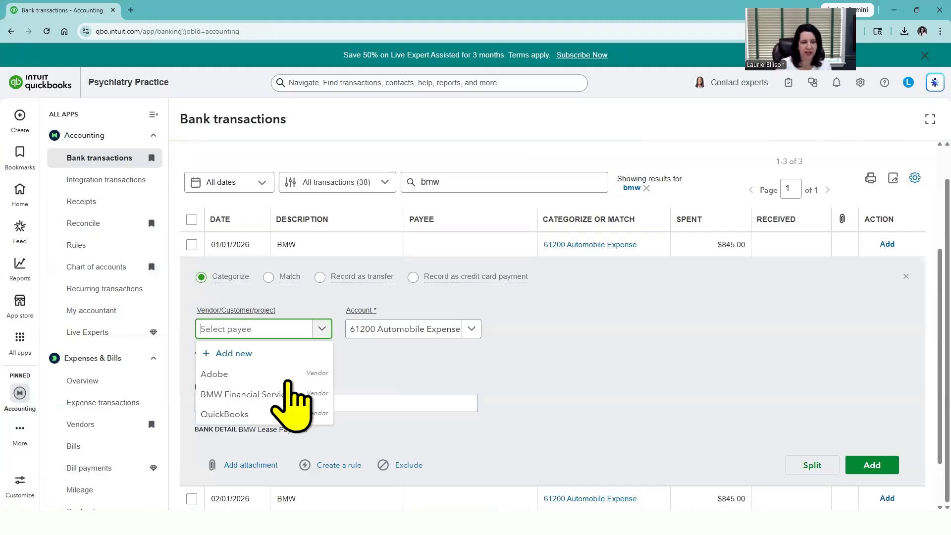
left_click(471, 329)
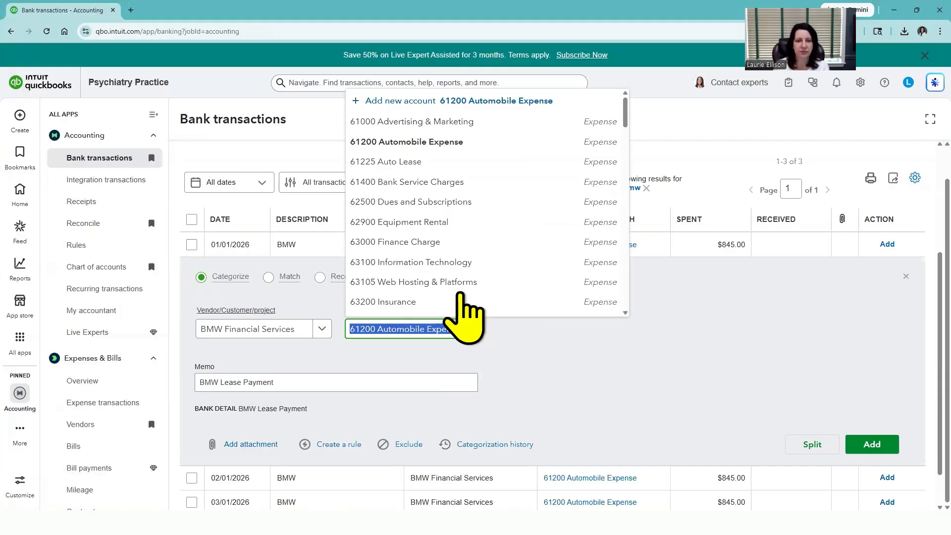
left_click(401, 161)
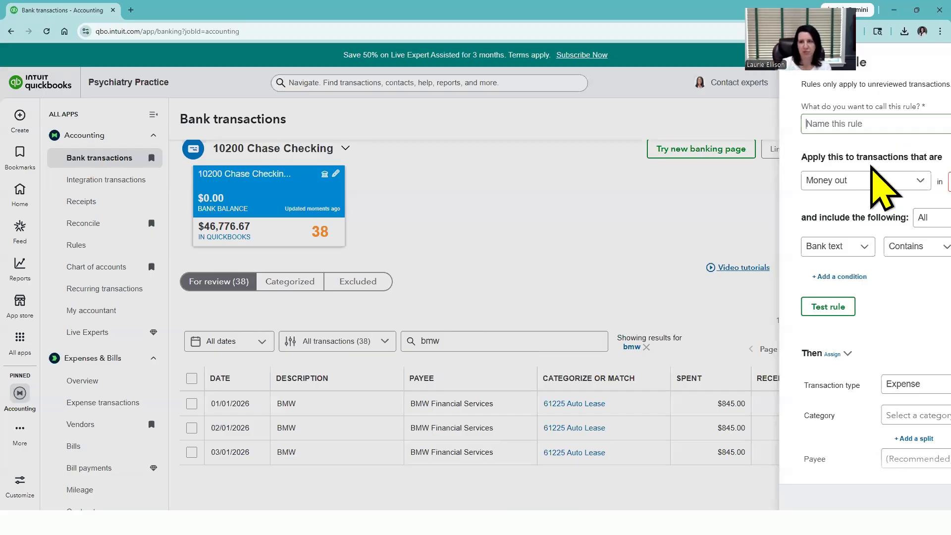
Name the new money-out rule for bank text containing BMW "BMW Financial Services", test it, and save it
type("BMW ")
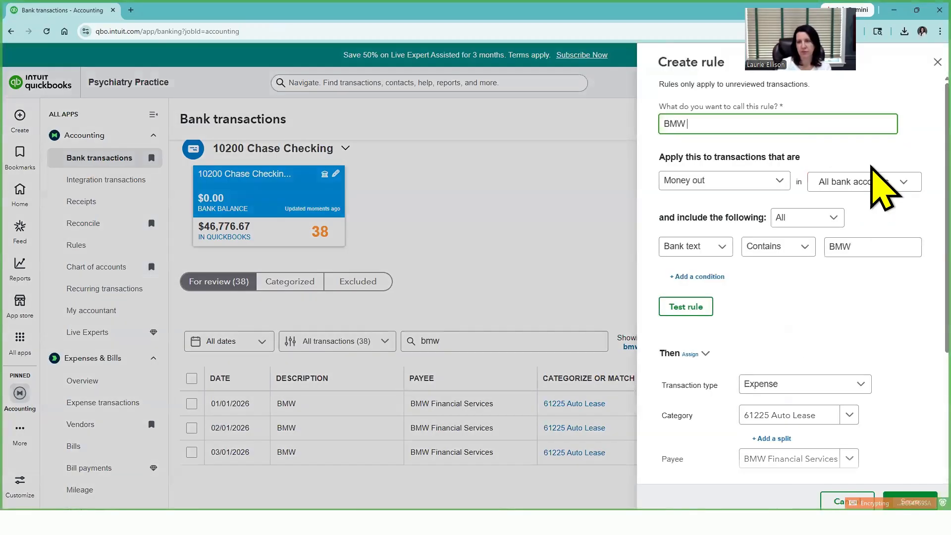
type("Financial Ser")
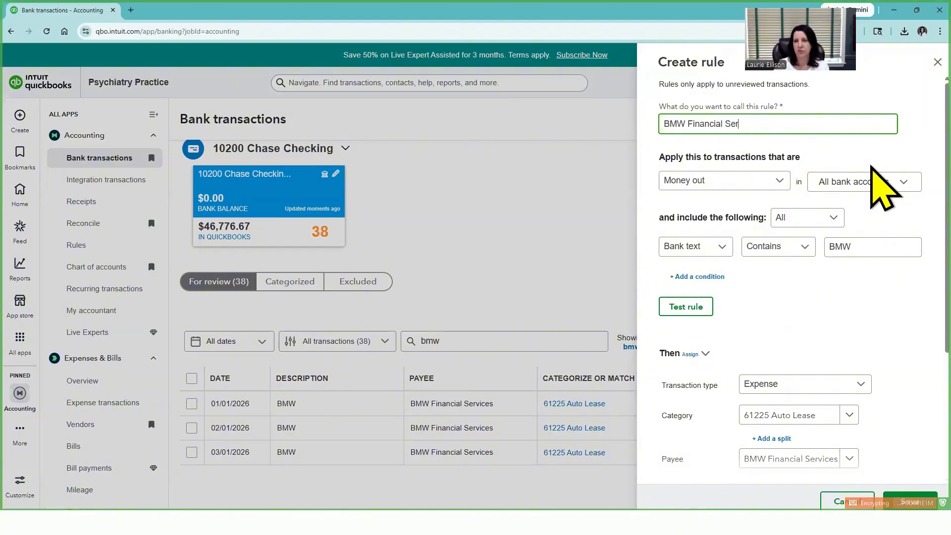
type("vices")
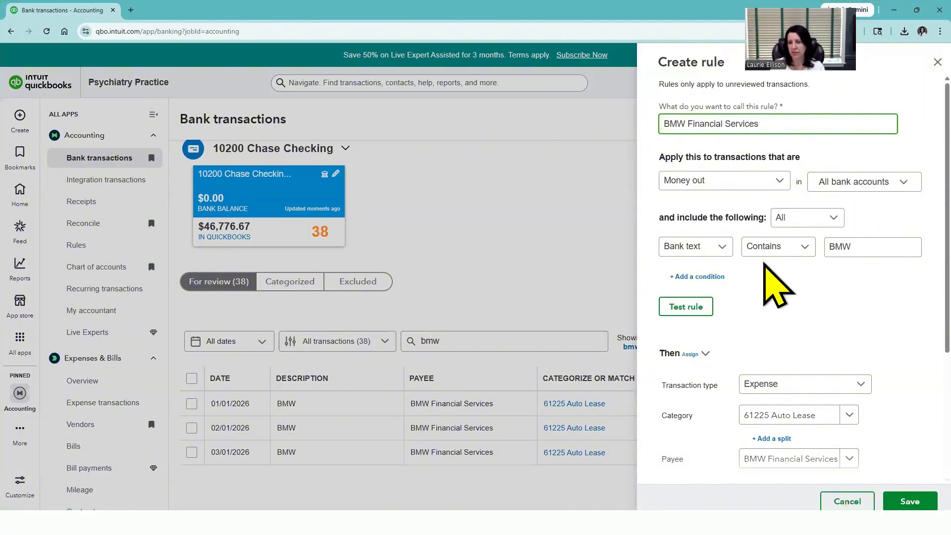
scroll(681, 254, "down", 1)
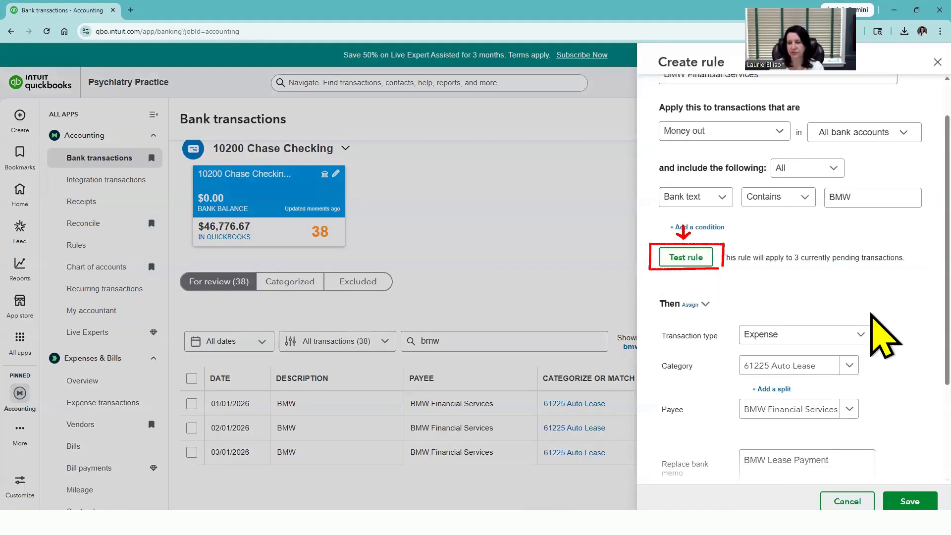
scroll(872, 317, "down", 3)
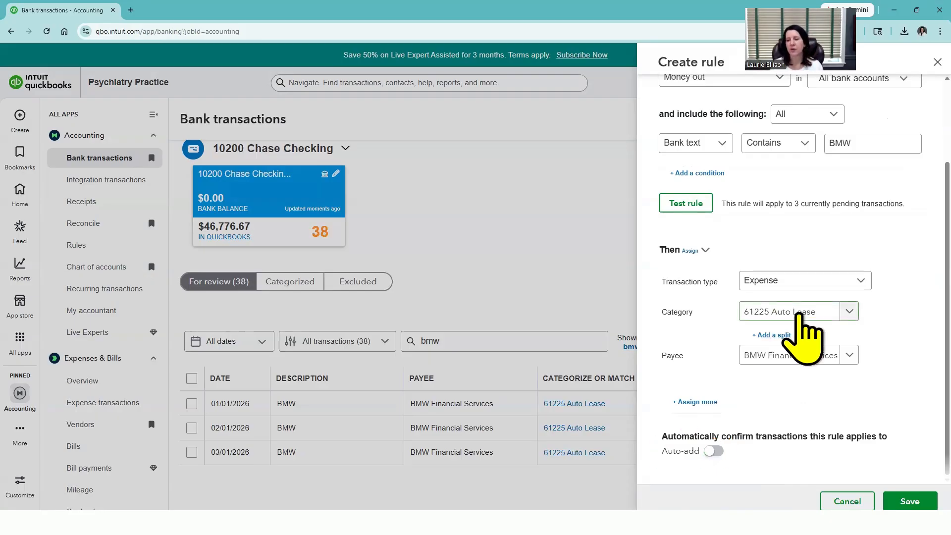
left_click(910, 501)
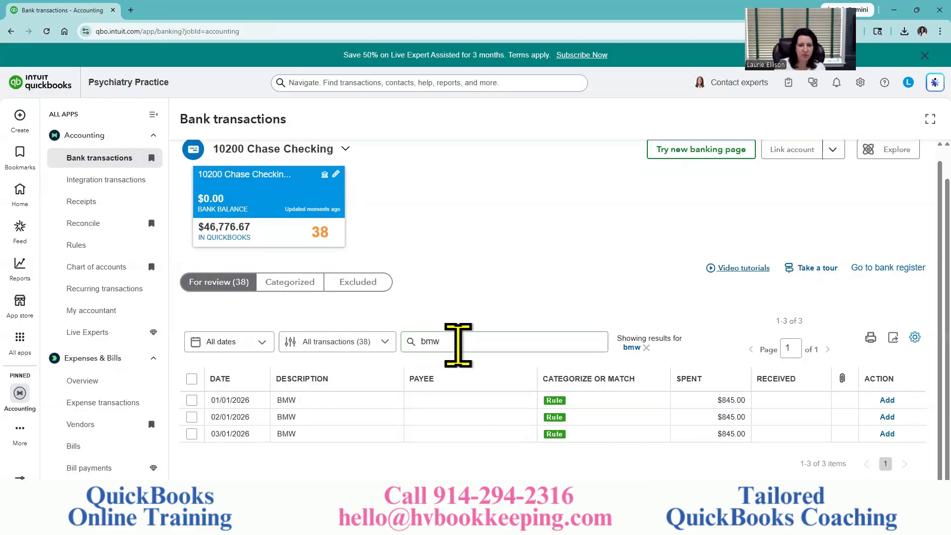
Clear the bmw search and reload the bank transactions page
left_click(457, 345)
key("BackSpace")
key("BackSpace")
key("BackSpace")
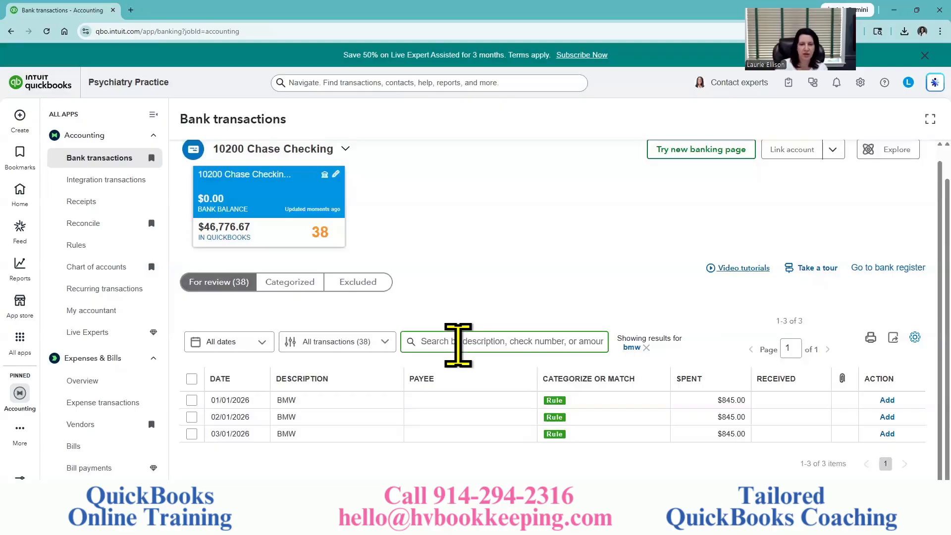
left_click(442, 282)
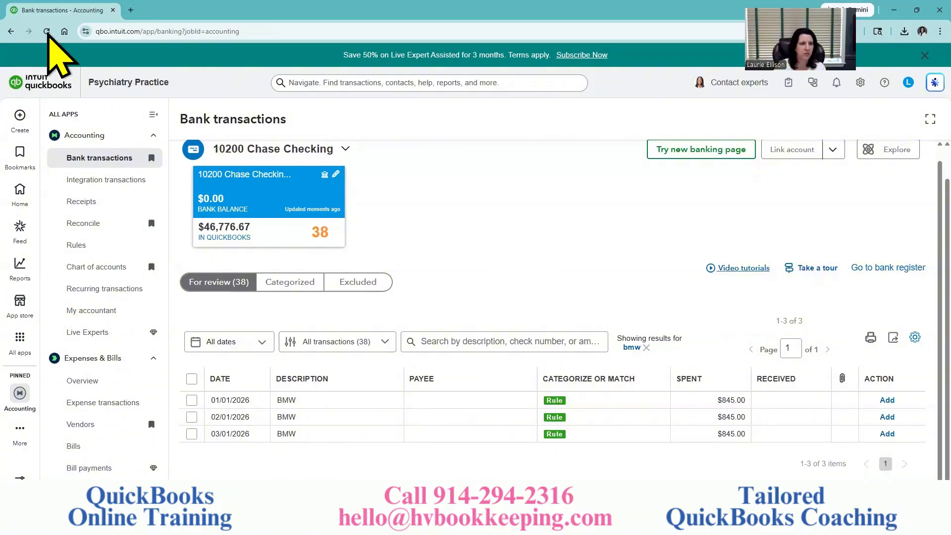
left_click(66, 33)
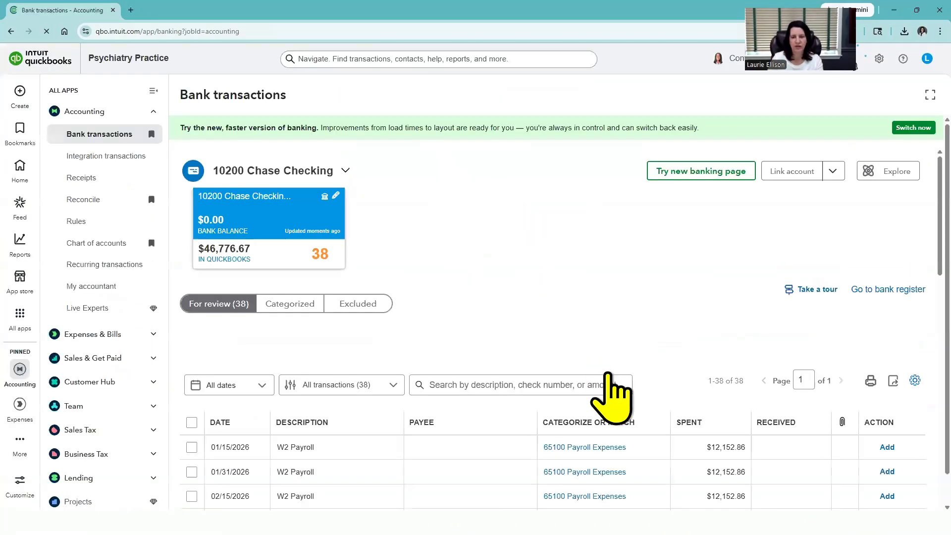
Open the 01/01/2026 BMW transaction with payee BMW Financial Services and account 61225 Auto Lease, and add it to the books
scroll(604, 377, "down", 4)
scroll(644, 351, "down", 4)
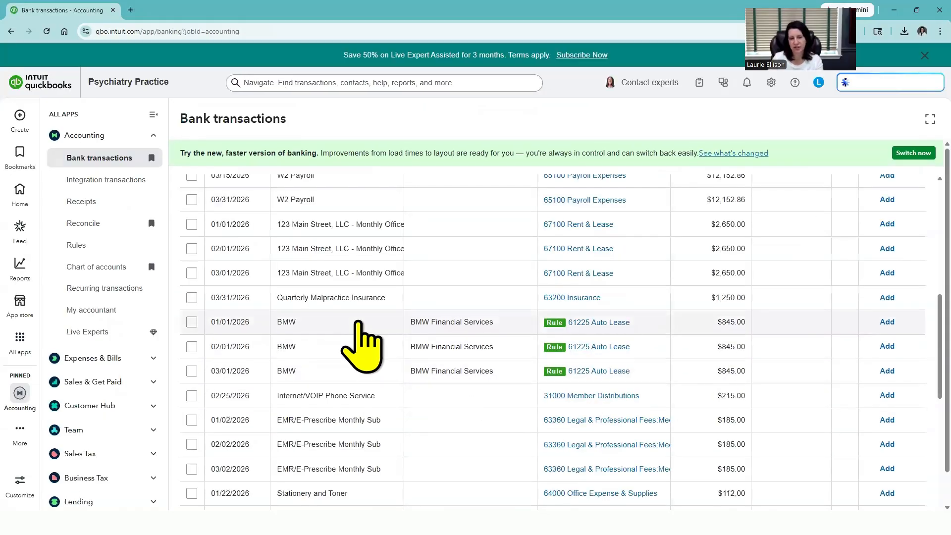
left_click(357, 323)
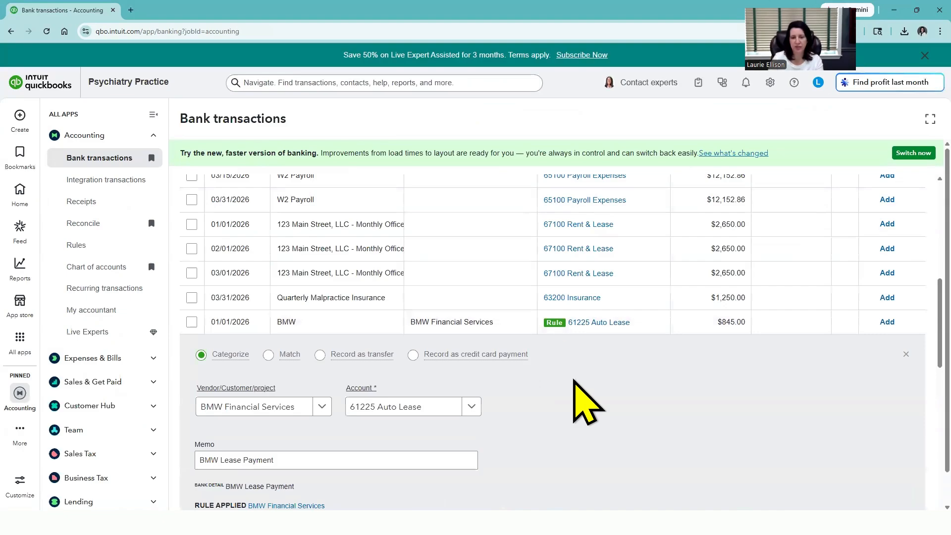
scroll(880, 391, "down", 3)
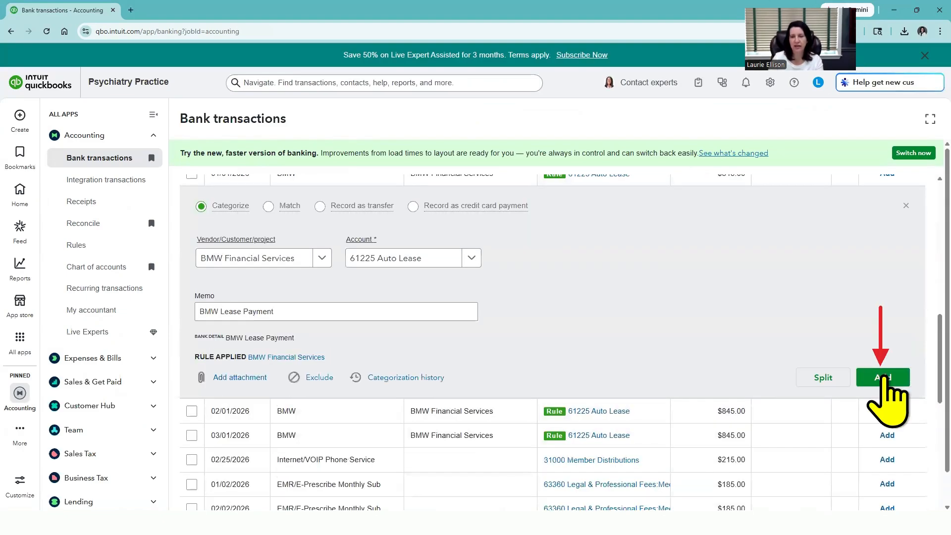
left_click(884, 379)
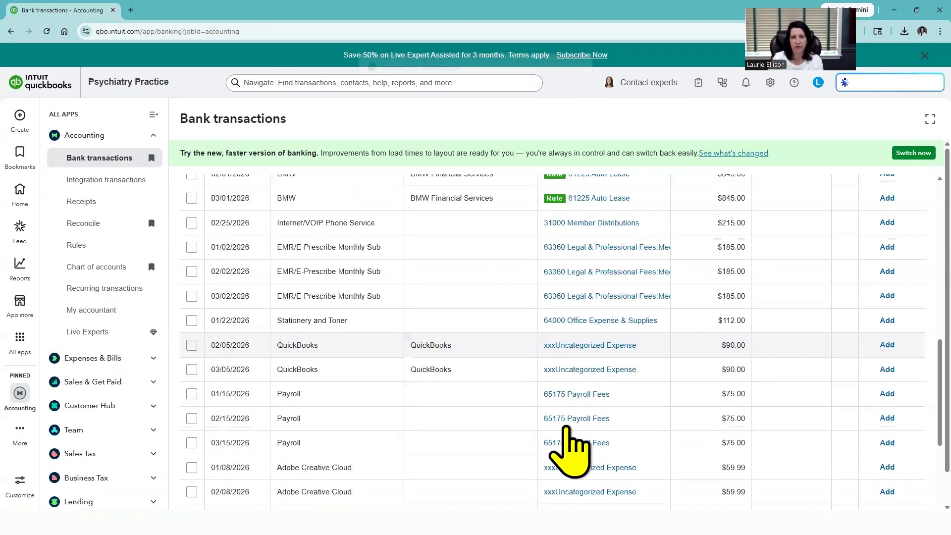
Open the bank rules, turn on Auto-add for the BMW Financial Services rule, and save the change
scroll(512, 427, "up", 3)
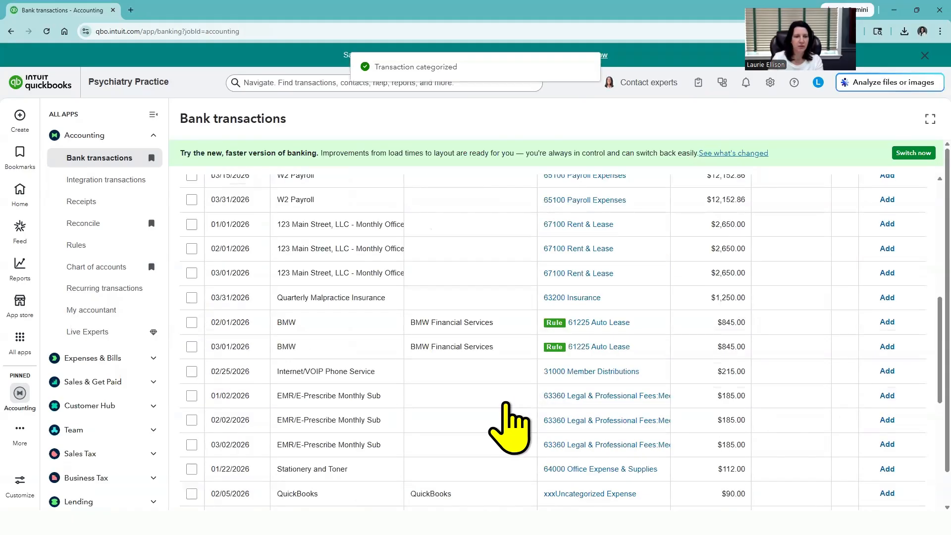
scroll(511, 427, "up", 6)
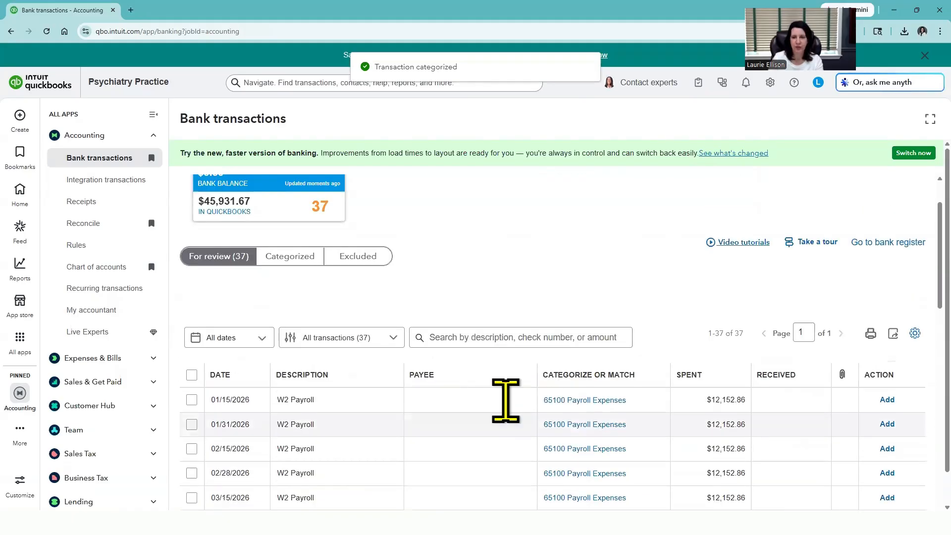
scroll(451, 354, "up", 2)
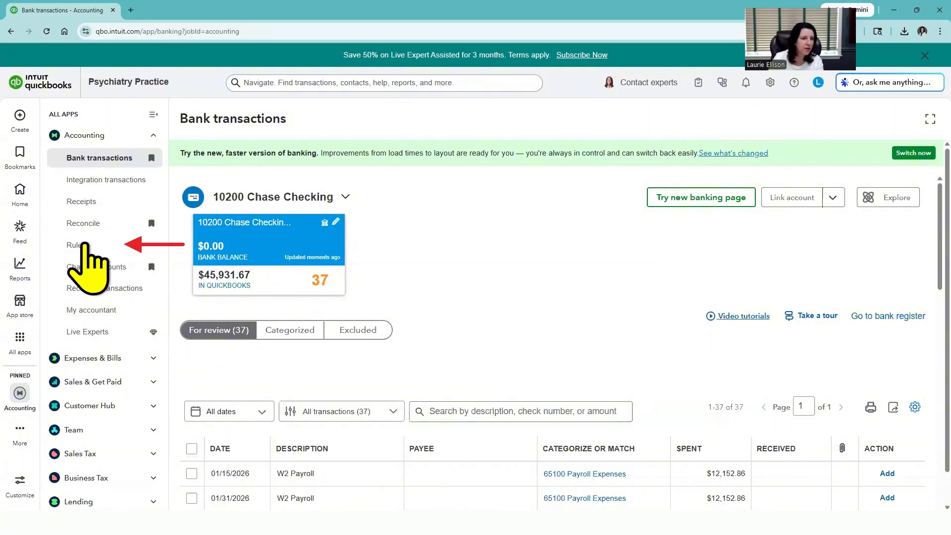
left_click(77, 244)
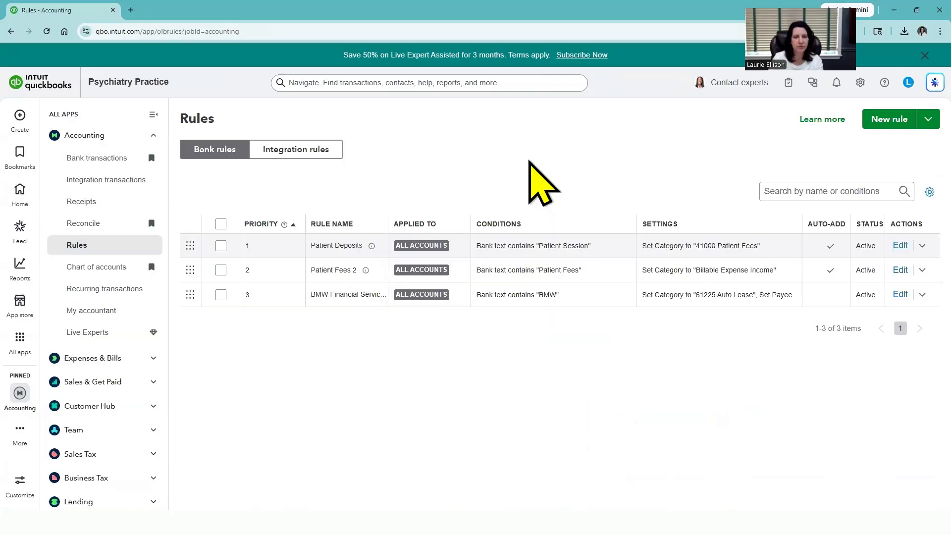
left_click(894, 295)
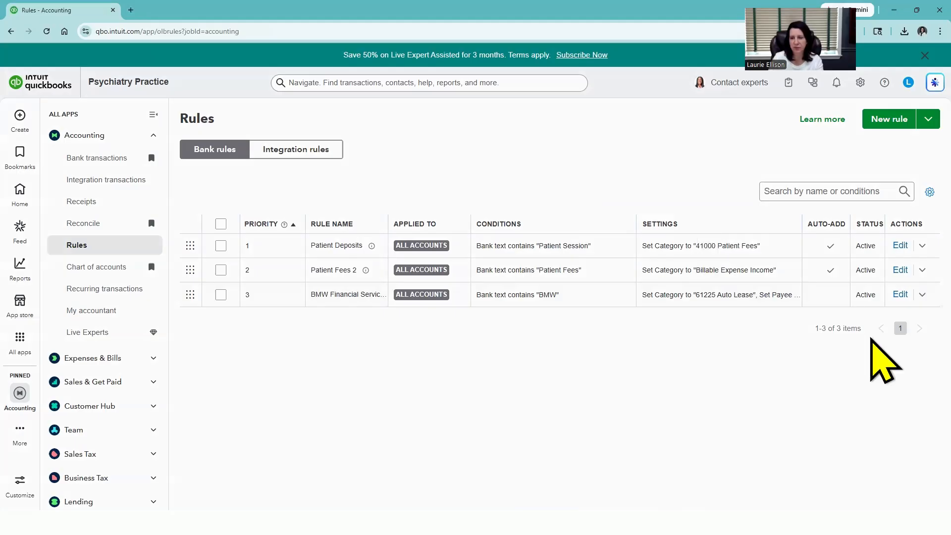
scroll(700, 424, "down", 2)
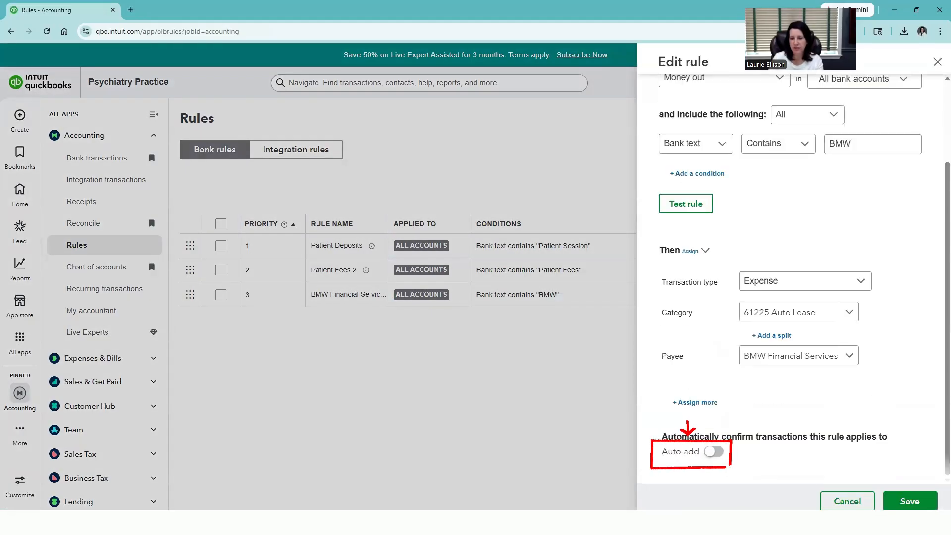
left_click(713, 452)
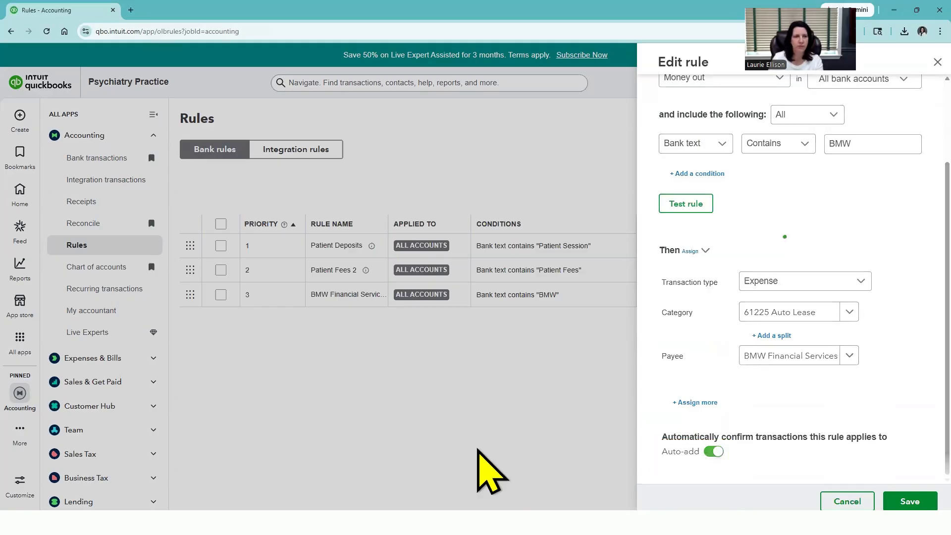
left_click(477, 450)
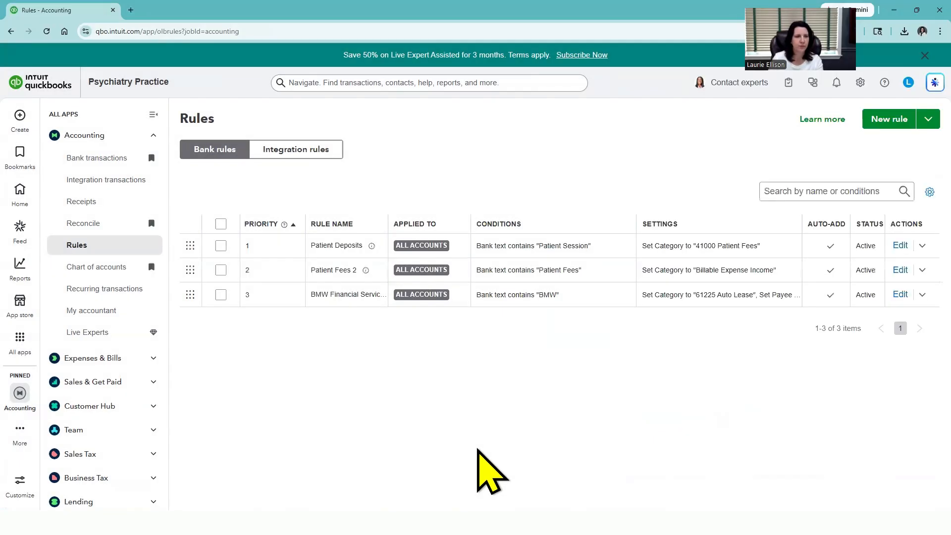
Return to the bank transactions, reload them, and look through the ones for review for remaining BMW payments
left_click(101, 158)
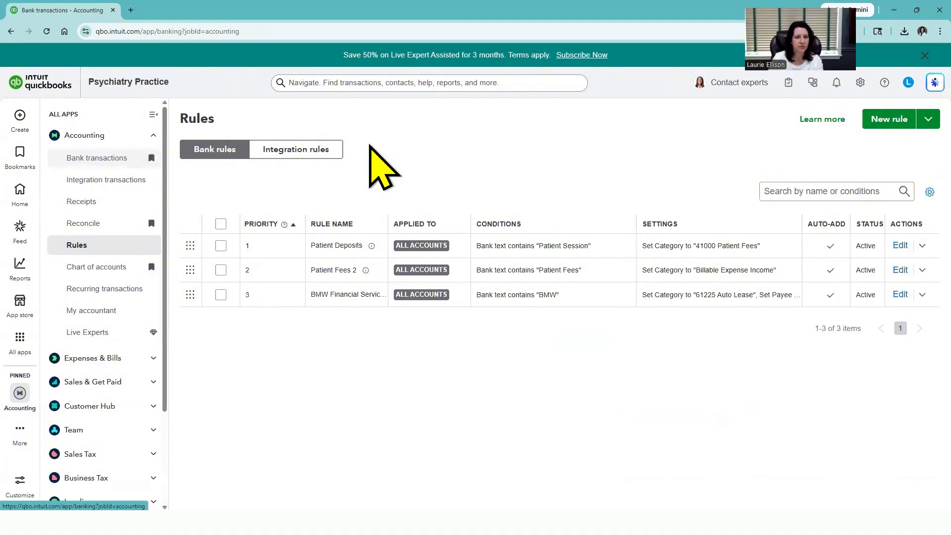
left_click(47, 31)
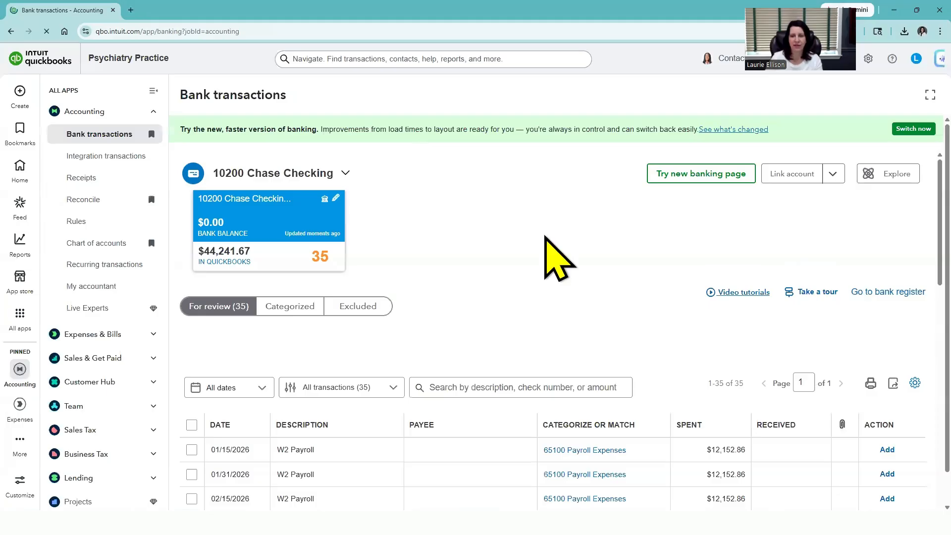
scroll(600, 293, "down", 4)
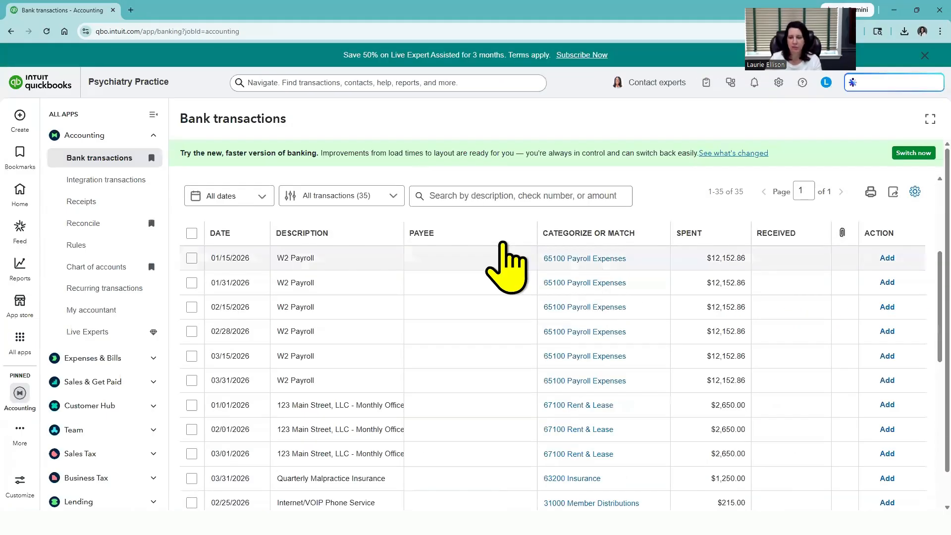
scroll(502, 246, "down", 6)
scroll(508, 247, "down", 5)
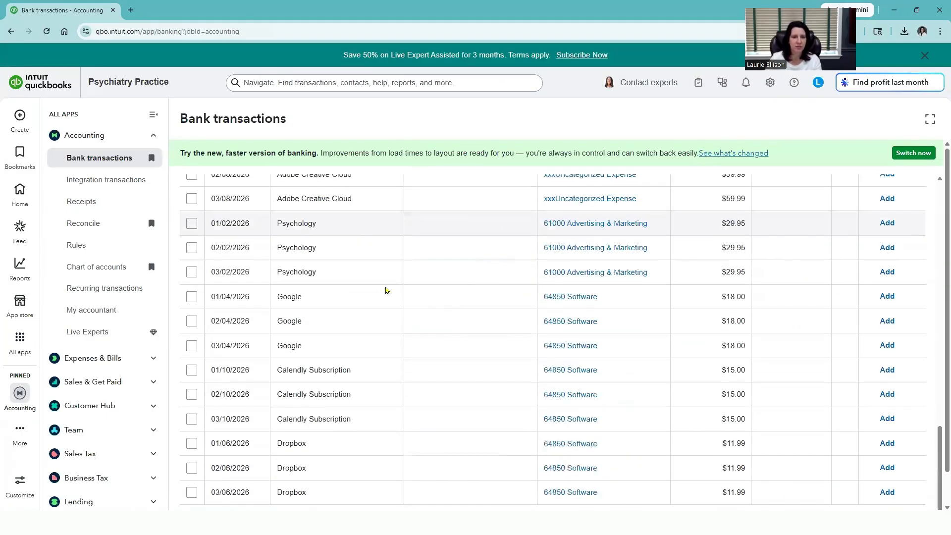
scroll(382, 322, "up", 9)
scroll(453, 336, "up", 3)
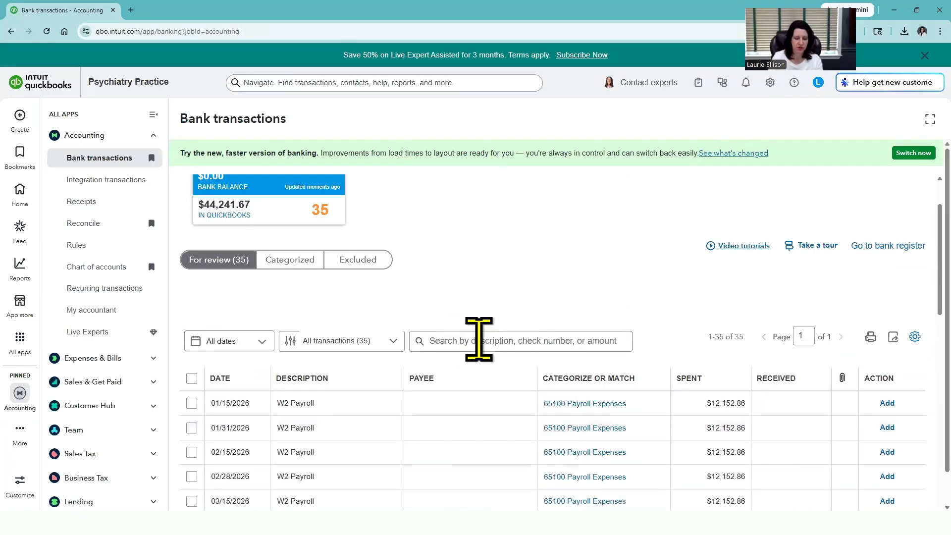
Search the bank transactions for review for "bmw"
left_click(478, 339)
type("bmw")
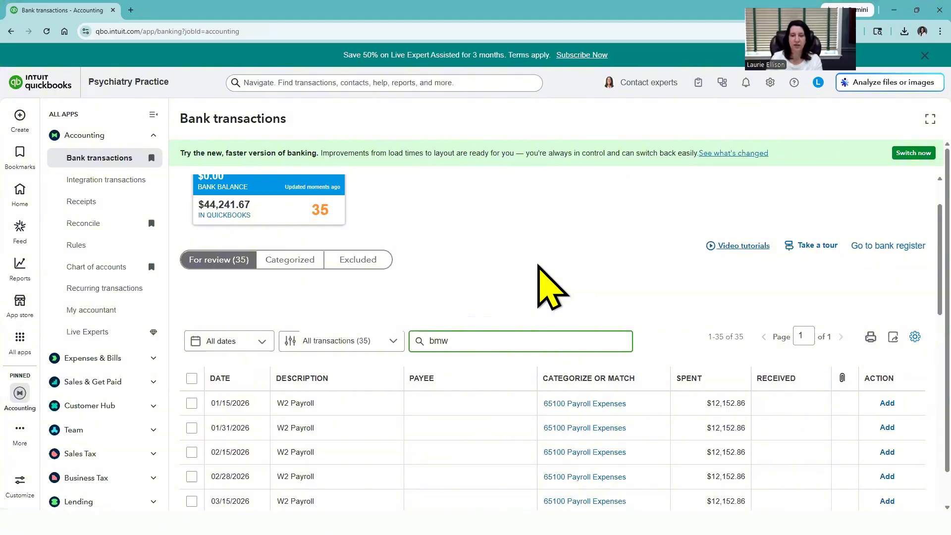
key("Return")
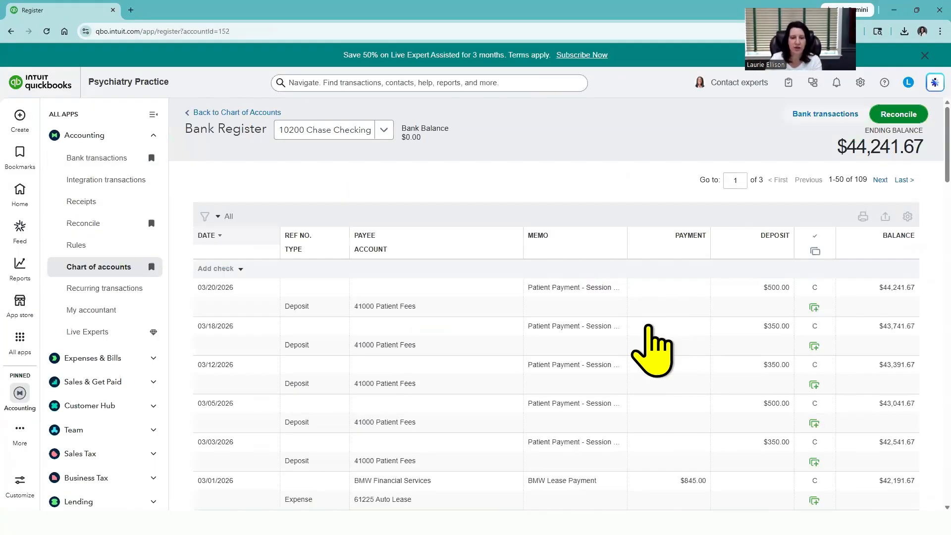
Check the payee, account and cleared status of the BMW lease payments in the 10200 Chase Checking bank register
scroll(649, 328, "down", 2)
scroll(468, 347, "down", 1)
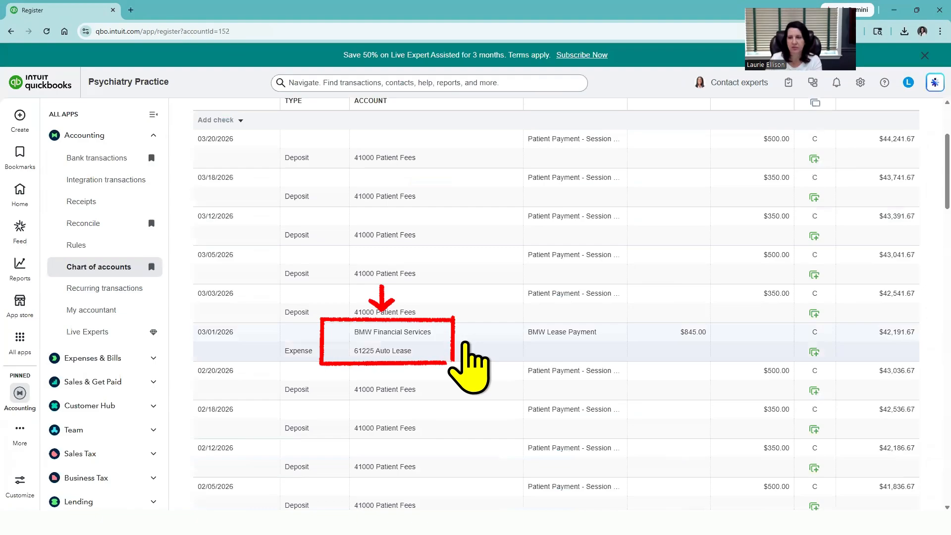
scroll(820, 218, "down", 3)
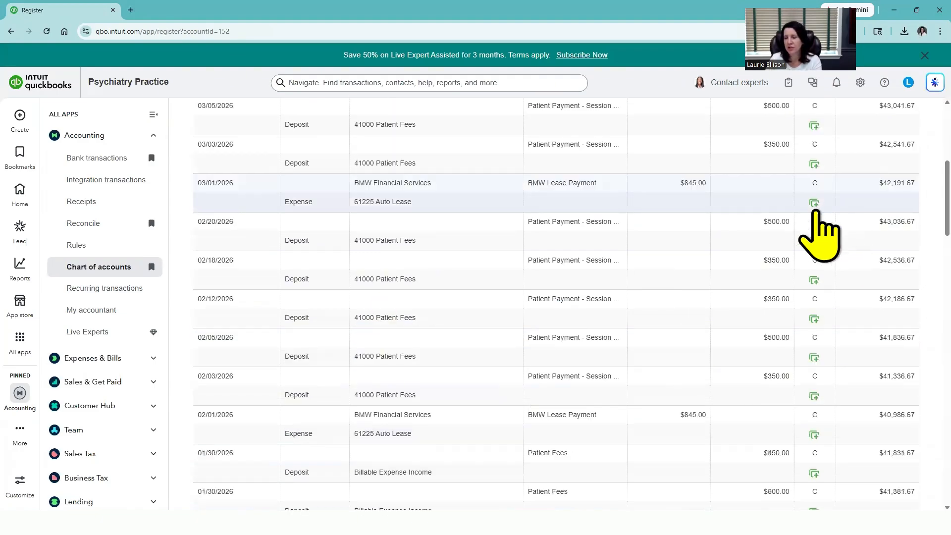
mouse_move(815, 212)
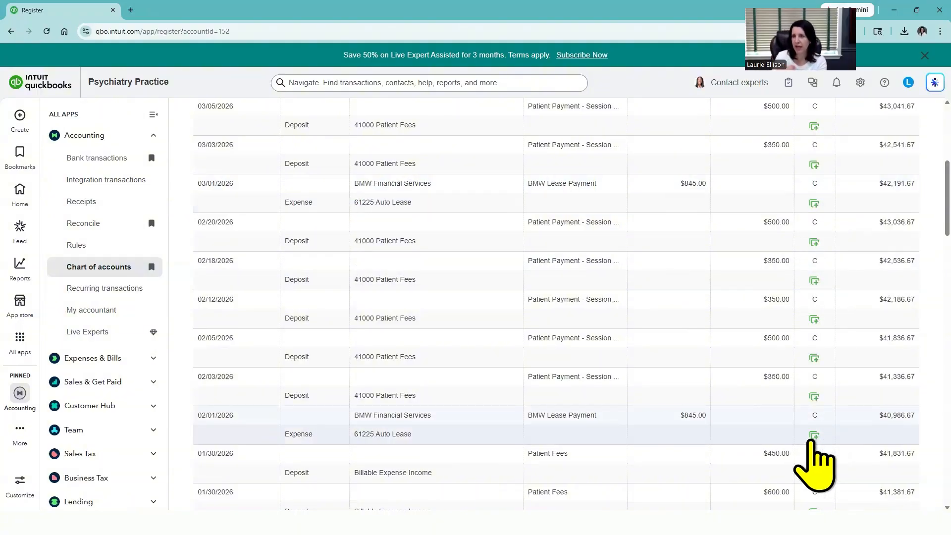
mouse_move(813, 441)
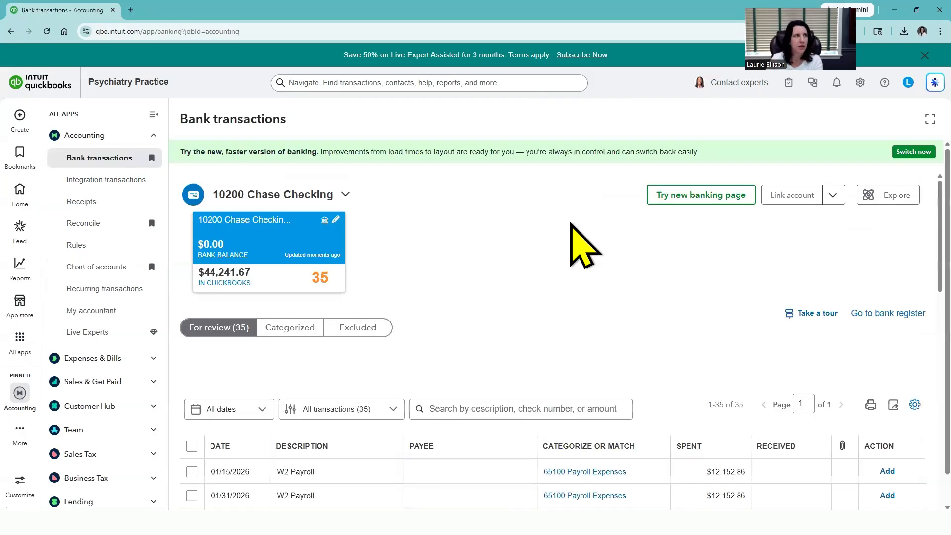
Review the suggested payees and categories of the transactions still for review in 10200 Chase Checking
scroll(584, 233, "down", 3)
scroll(609, 376, "down", 3)
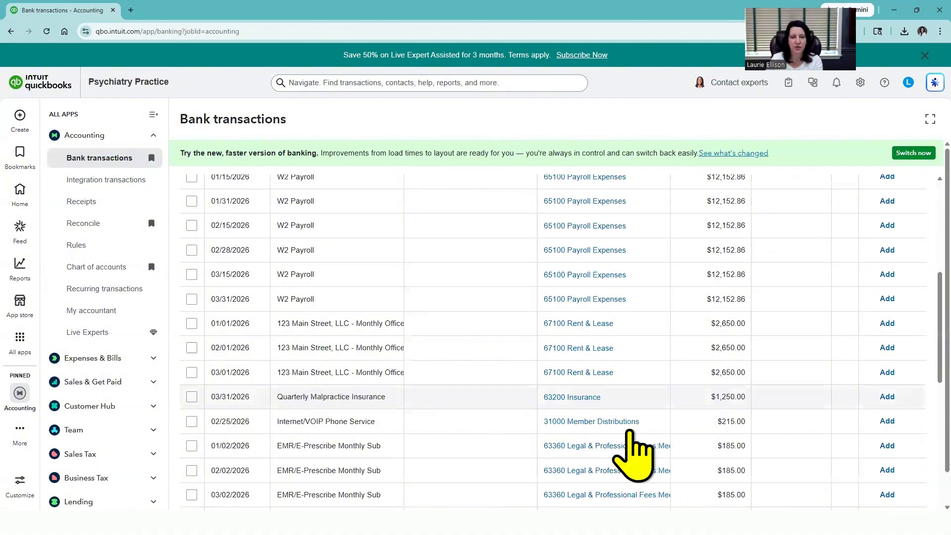
scroll(630, 431, "down", 1)
scroll(631, 432, "down", 2)
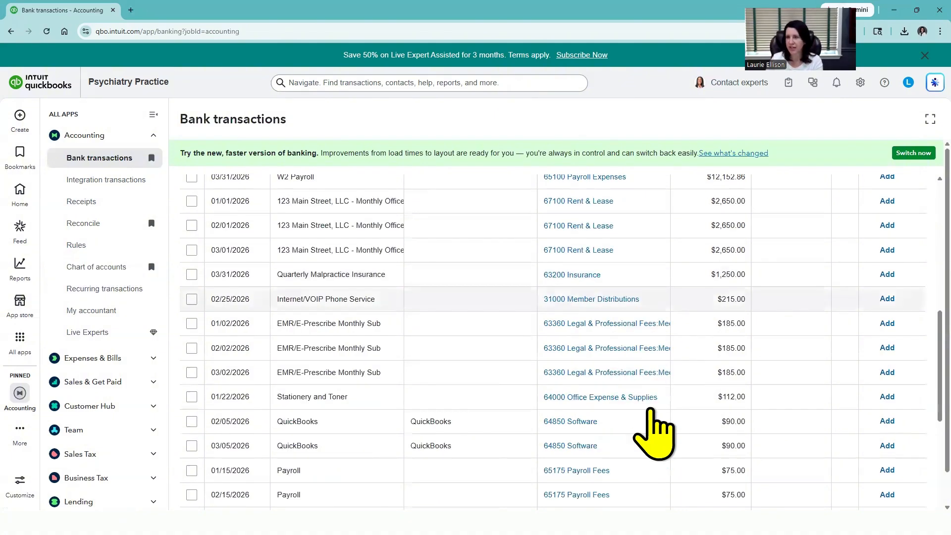
scroll(505, 194, "down", 1)
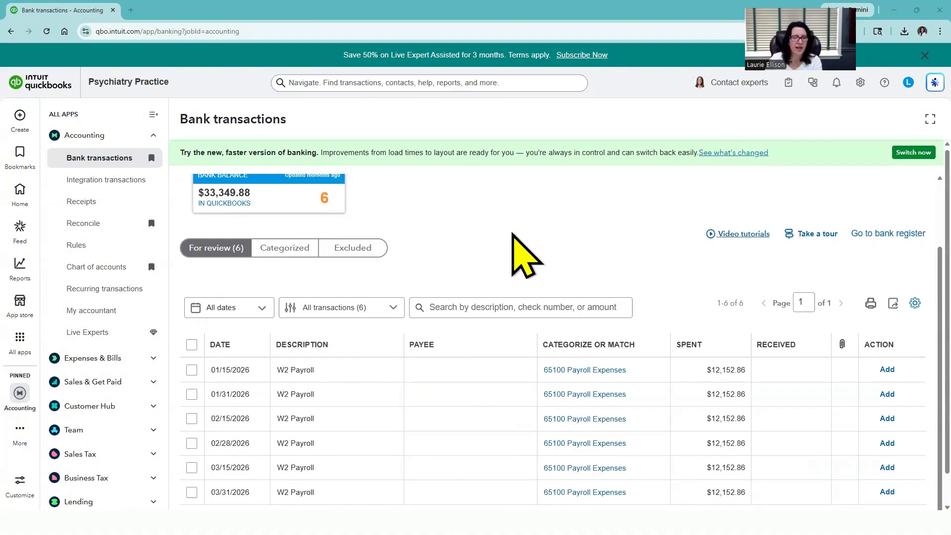
scroll(465, 347, "down", 1)
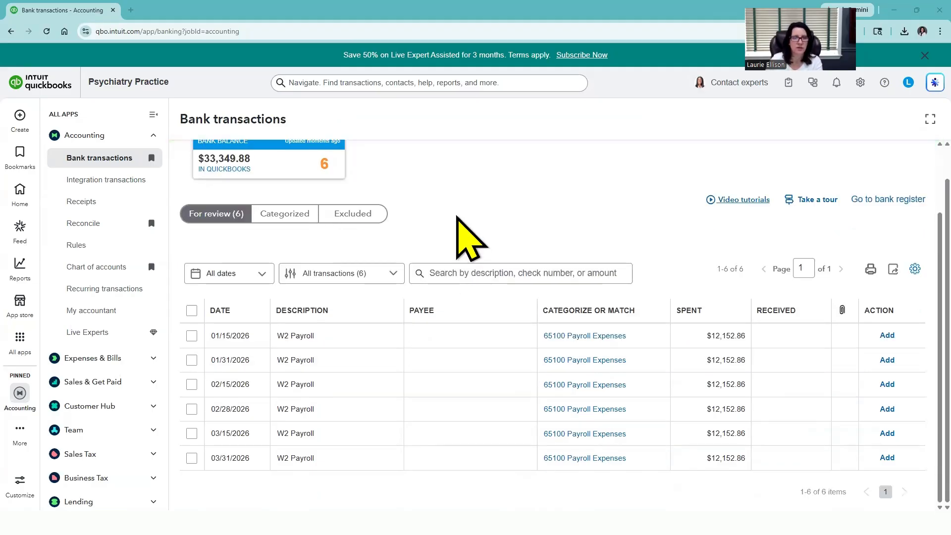
scroll(468, 232, "up", 2)
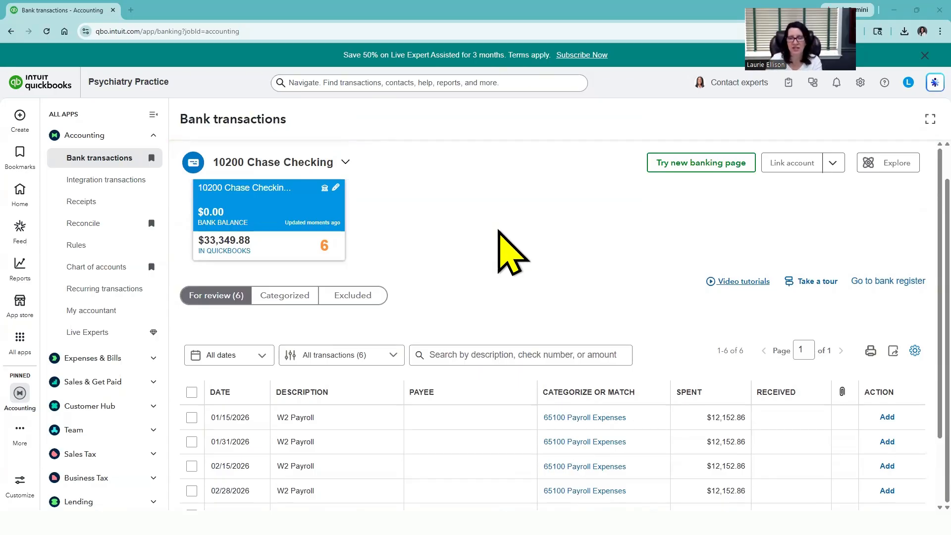
scroll(743, 436, "down", 2)
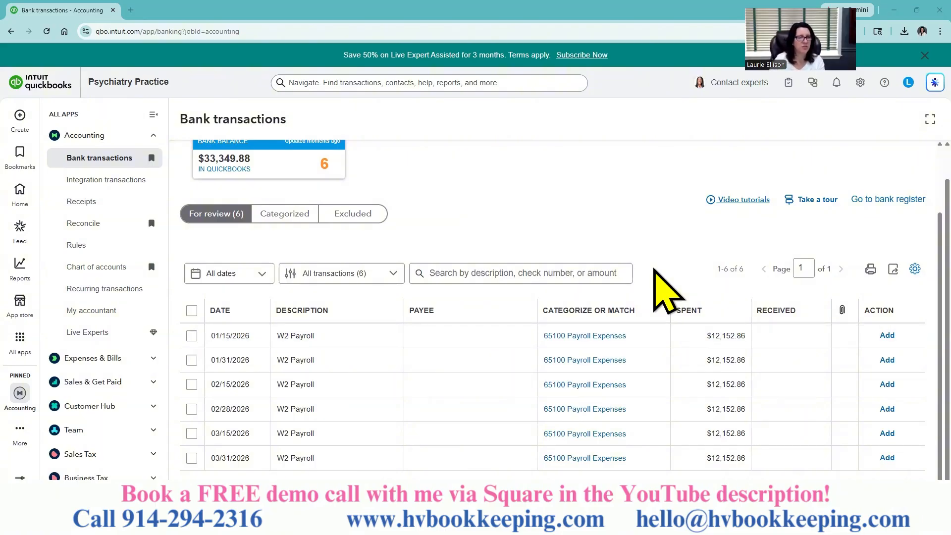
Open the chart of accounts and clear its 61200 filter to list all accounts
left_click(99, 267)
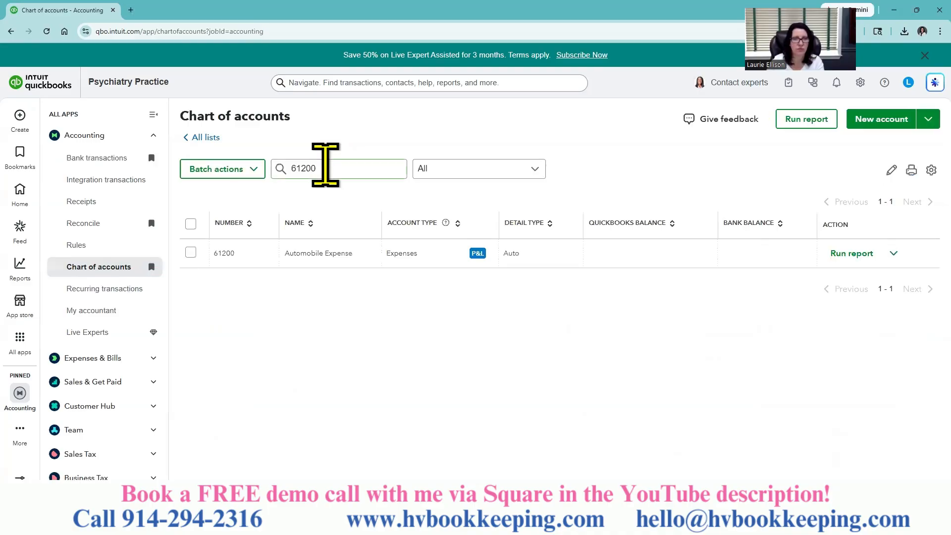
left_click(390, 168)
key("BackSpace")
key("BackSpace")
key("BackSpace")
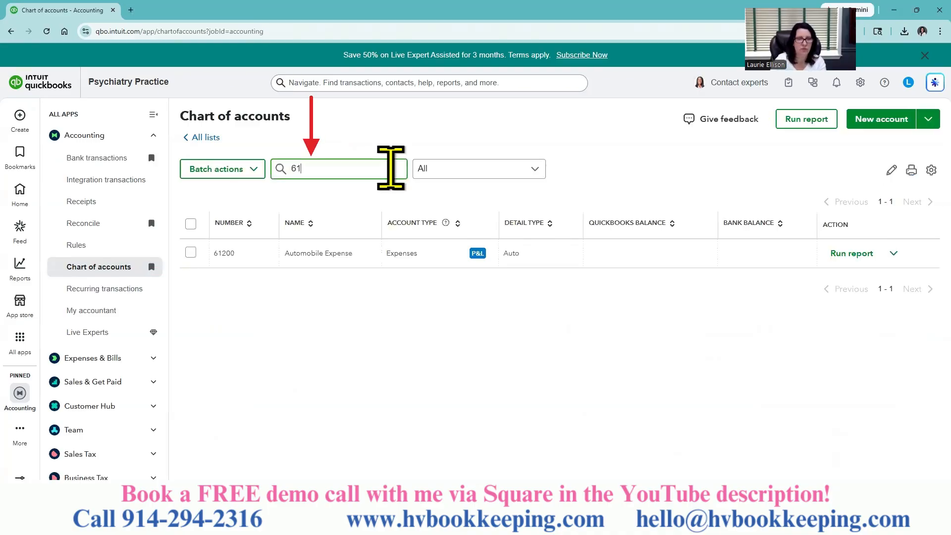
key("BackSpace")
key("BackSpace")
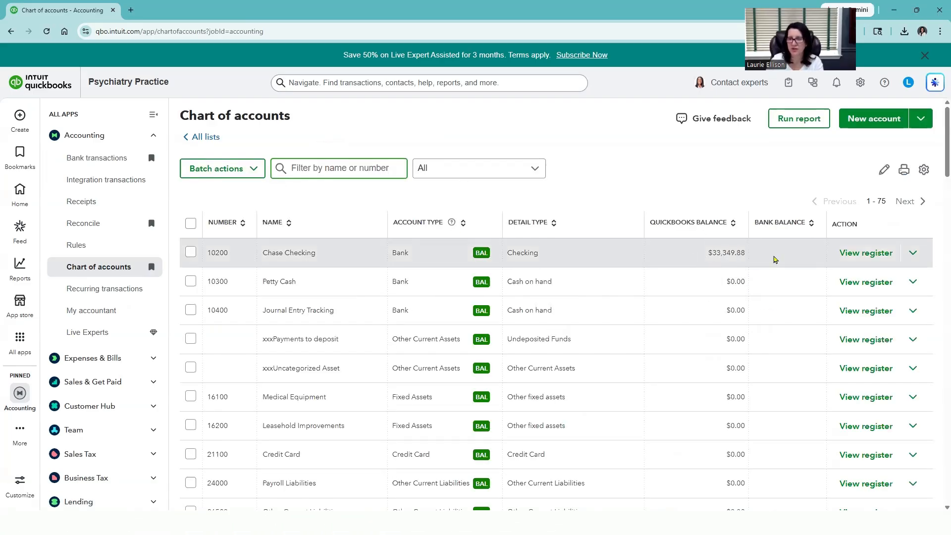
Open the 10200 Chase Checking bank register and review the payees and accounts of its transactions from March back to January 2026
left_click(870, 253)
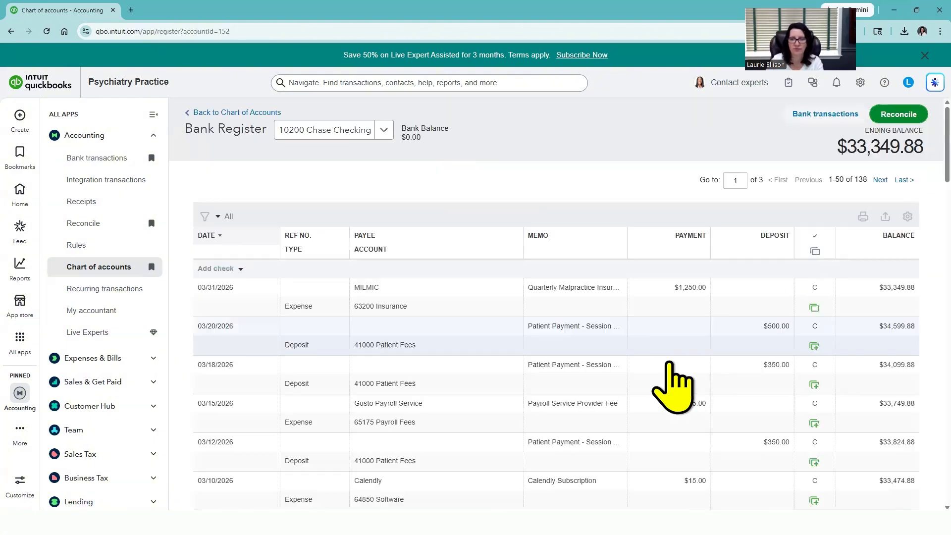
scroll(641, 431, "down", 6)
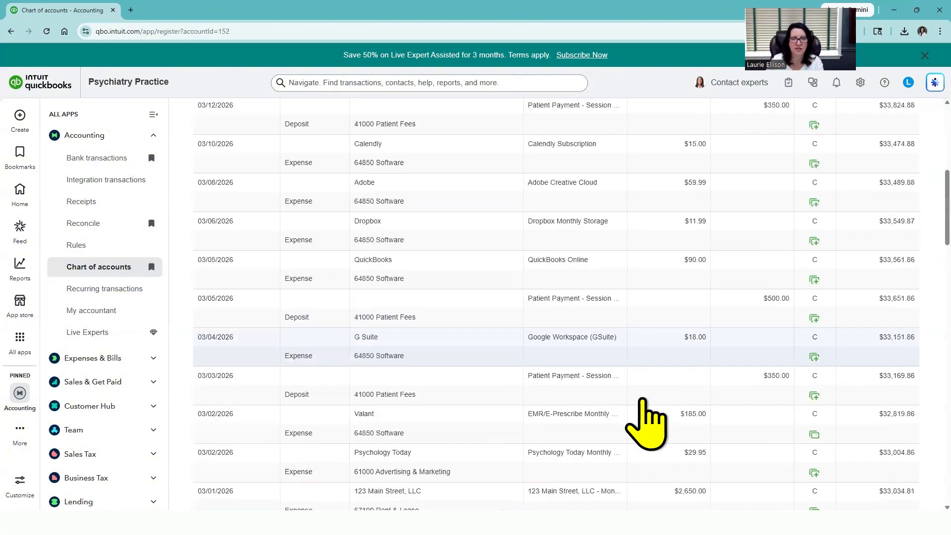
scroll(647, 424, "down", 4)
scroll(647, 419, "down", 6)
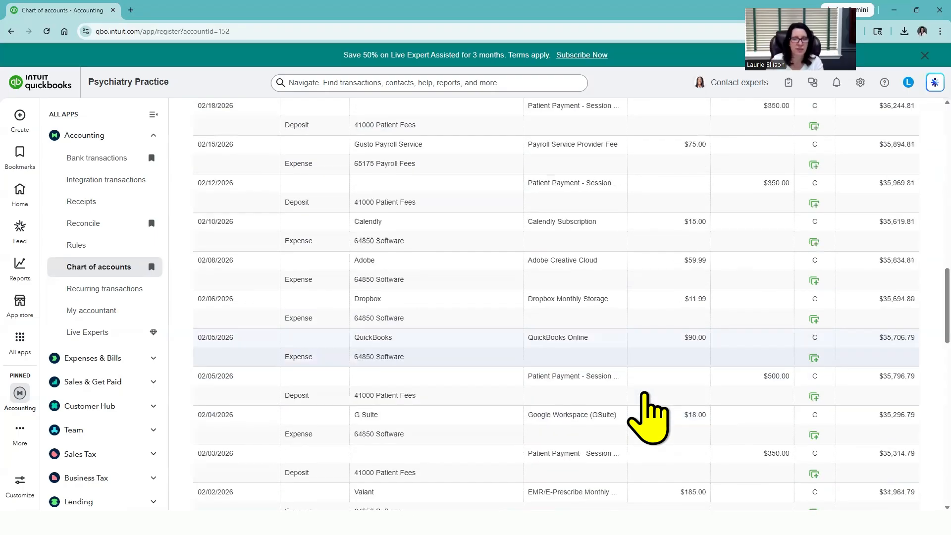
scroll(645, 395, "down", 4)
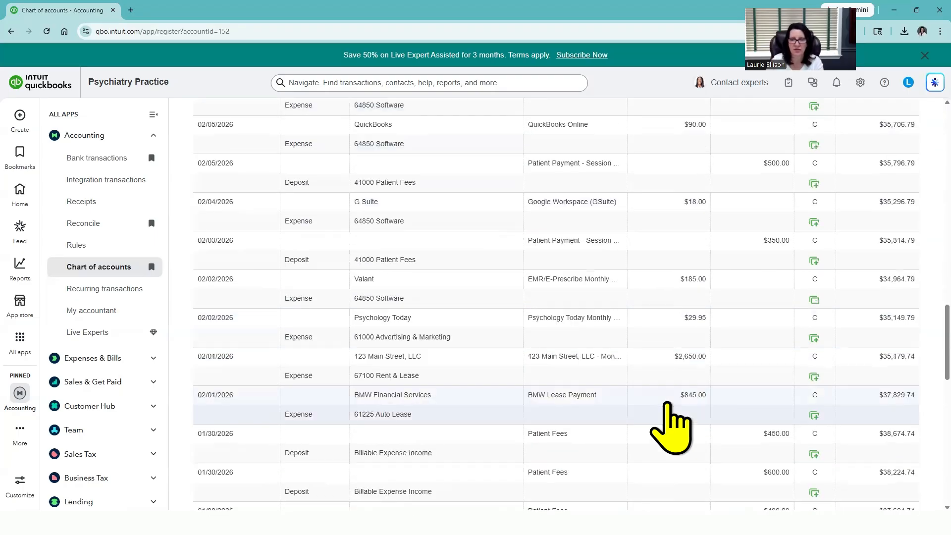
scroll(668, 406, "down", 4)
scroll(666, 404, "down", 4)
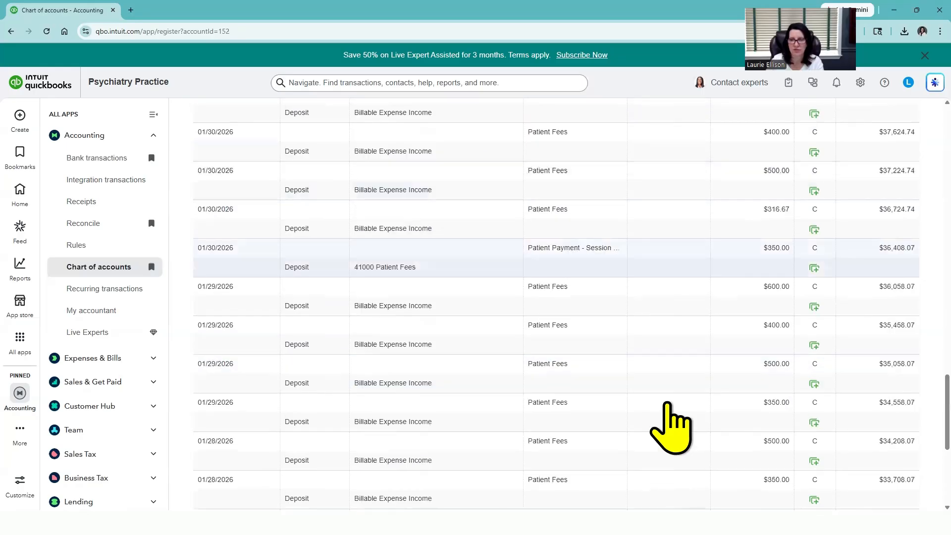
scroll(666, 404, "down", 4)
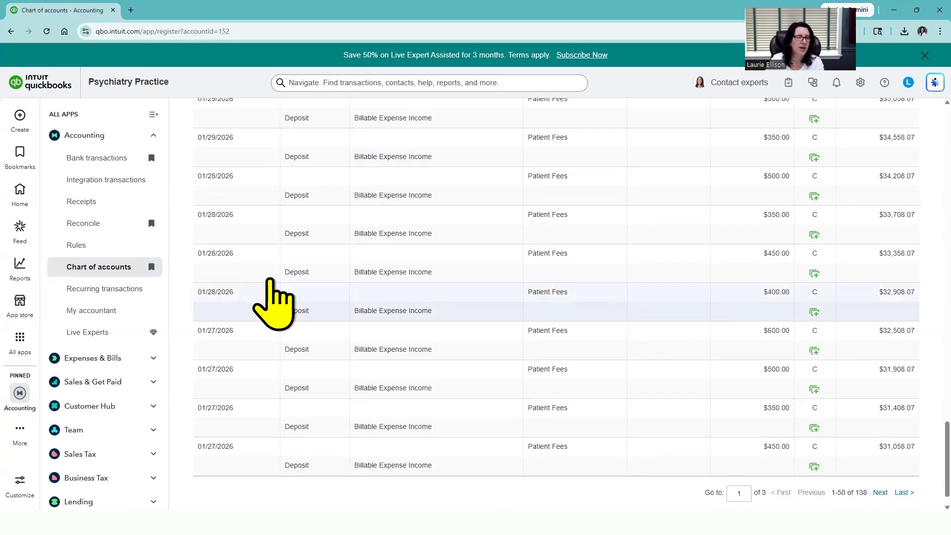
Run the Profit and Loss report with its end date set to 01/31/2026 and review the January income and expenses
mouse_move(20, 268)
left_click(76, 285)
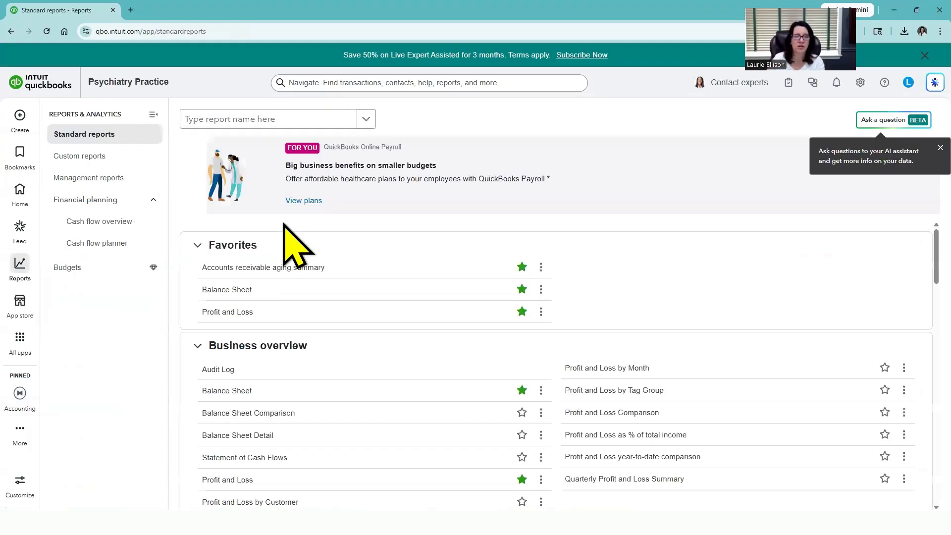
left_click(228, 312)
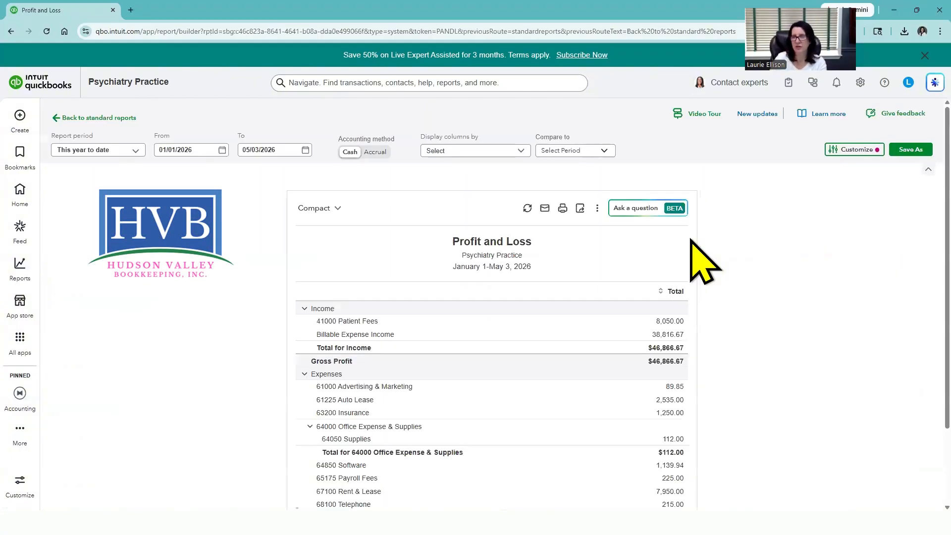
triple_click(280, 150)
type("1/")
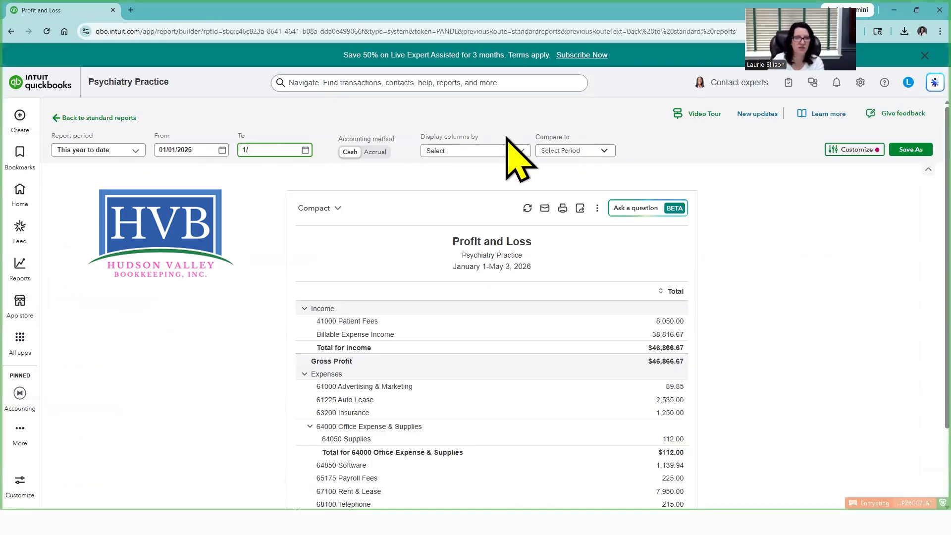
type("31/26")
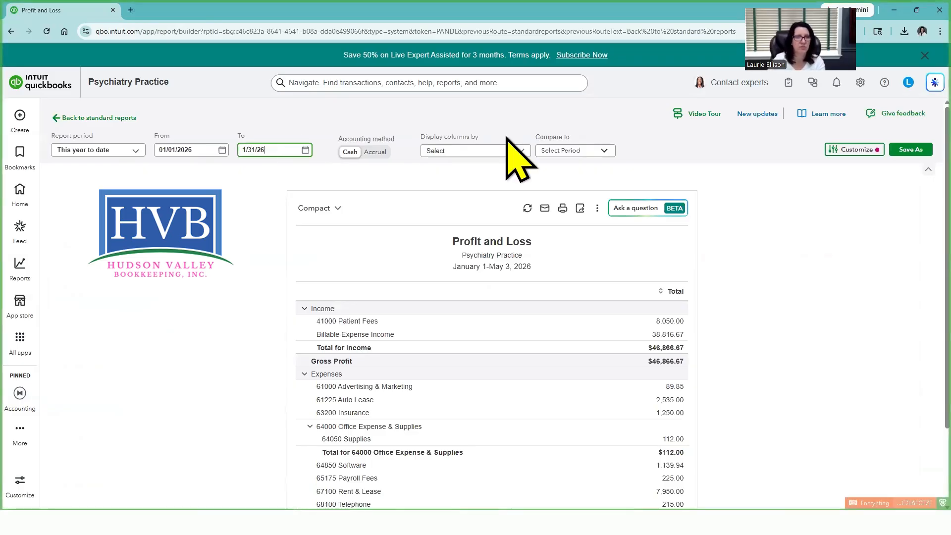
left_click(789, 307)
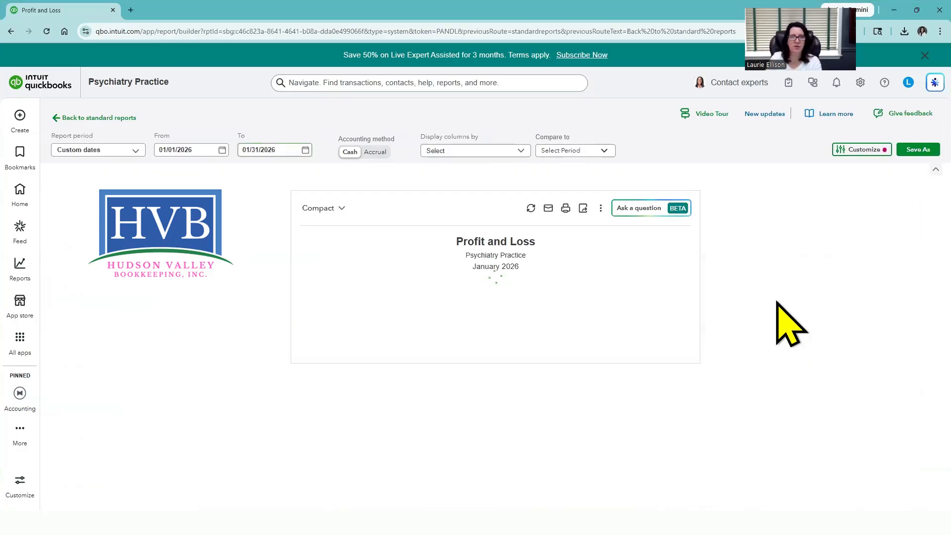
scroll(773, 301, "down", 2)
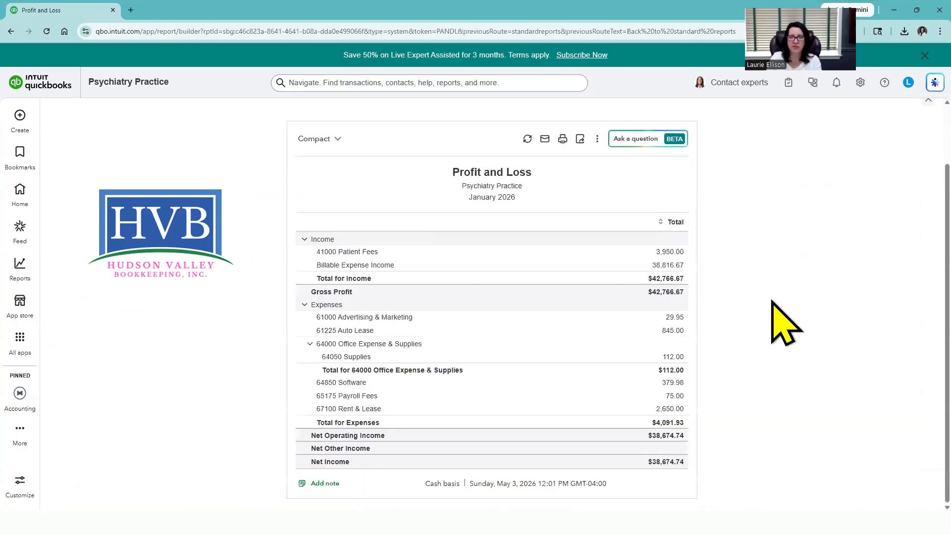